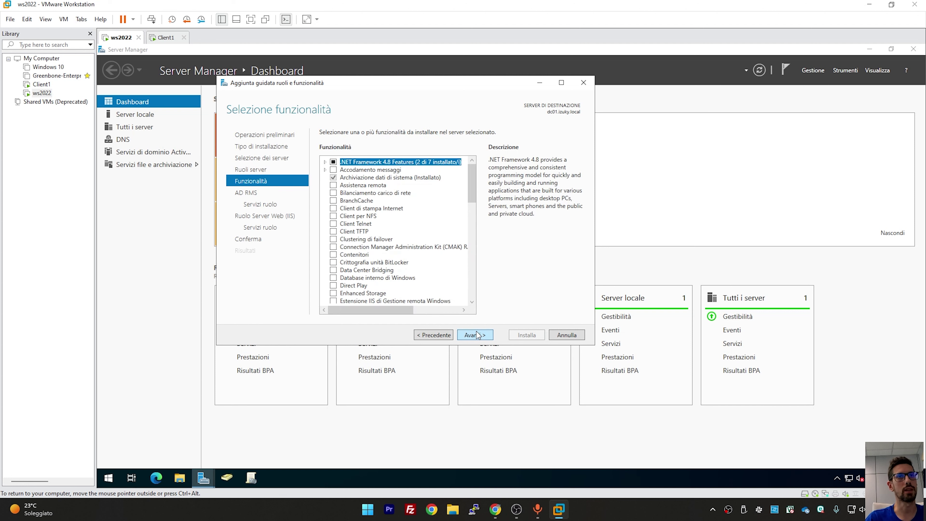
Go through the Features, AD RMS and IIS pages and install AD RMS with .NET Framework 4.8 and IIS
{"action": "left_click", "coordinate": [476, 335]}
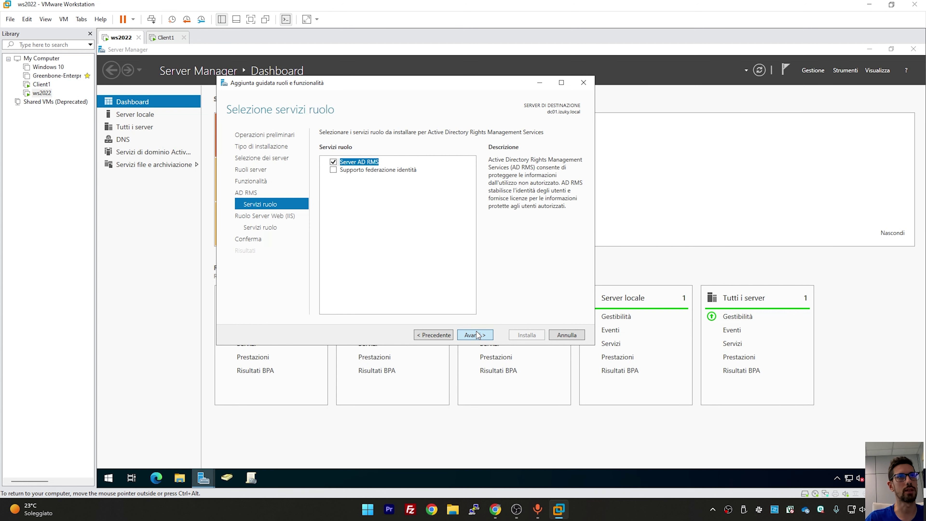
{"action": "left_click", "coordinate": [476, 335]}
{"action": "left_click", "coordinate": [475, 335]}
{"action": "left_click", "coordinate": [476, 335]}
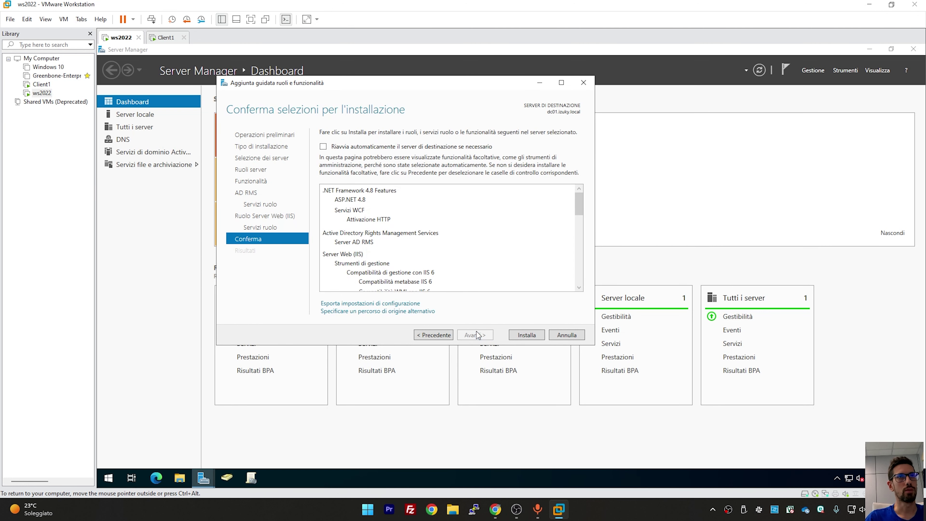
{"action": "left_click", "coordinate": [527, 335]}
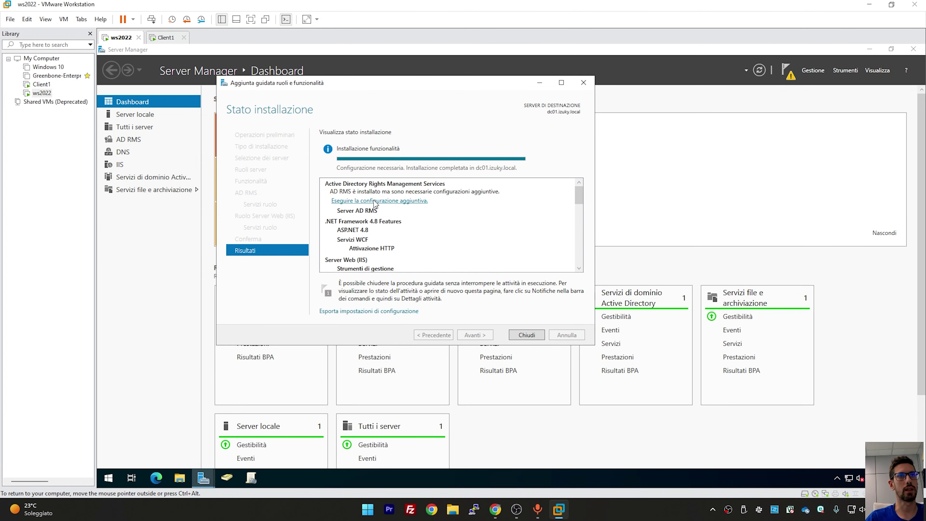
Start the AD RMS configuration as a new root cluster using the Windows Internal Database
{"action": "left_click", "coordinate": [389, 201]}
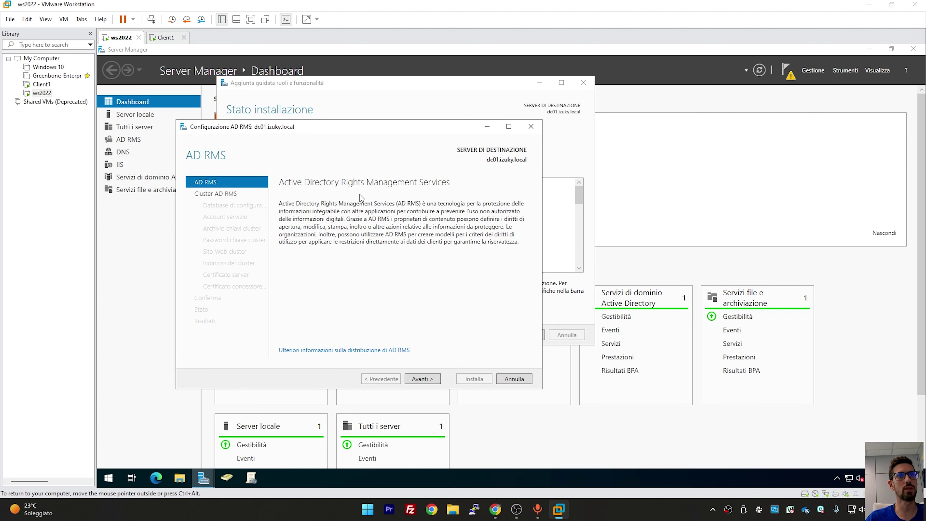
{"action": "left_click_drag", "start_coordinate": [357, 131], "coordinate": [434, 100]}
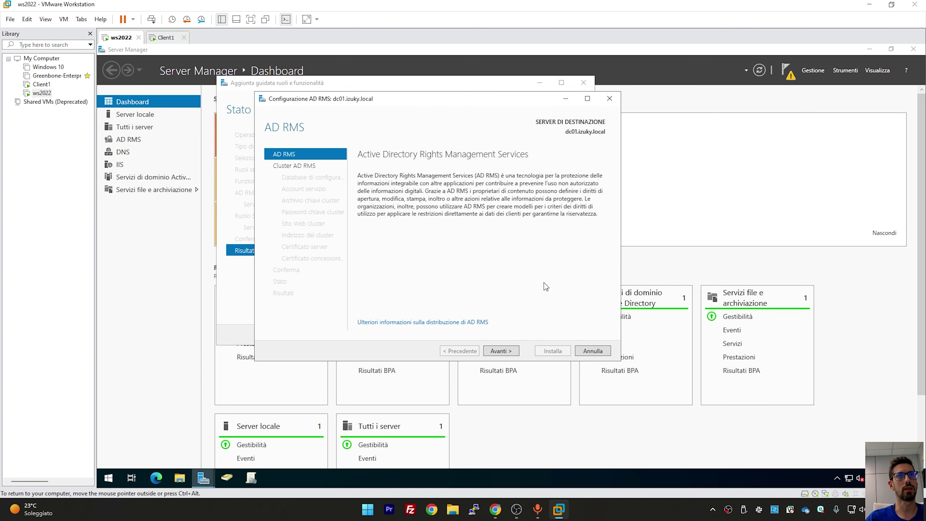
{"action": "left_click", "coordinate": [516, 351]}
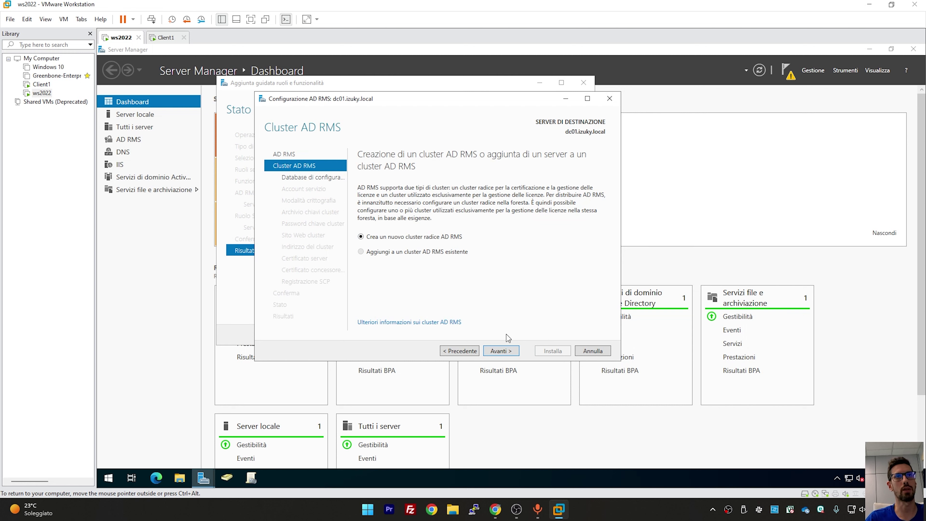
{"action": "left_click", "coordinate": [505, 350]}
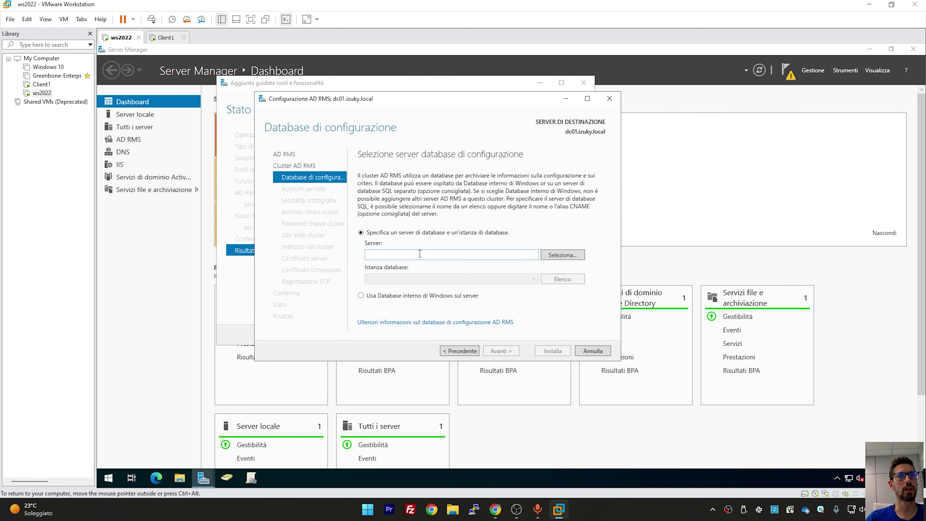
{"action": "left_click", "coordinate": [430, 252]}
{"action": "left_click", "coordinate": [404, 297]}
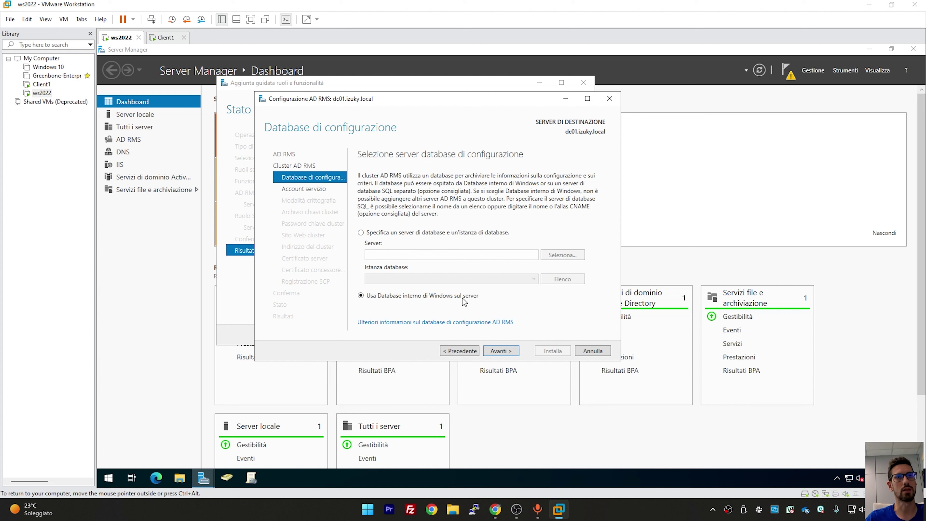
{"action": "left_click", "coordinate": [501, 351]}
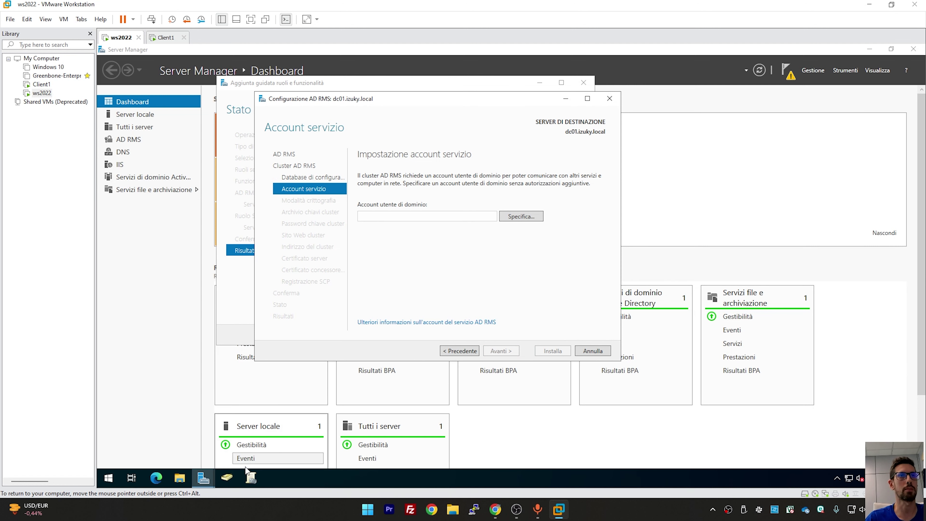
In Active Directory Users and Computers, start a new user in Users with logon name adrms
{"action": "left_click", "coordinate": [229, 479]}
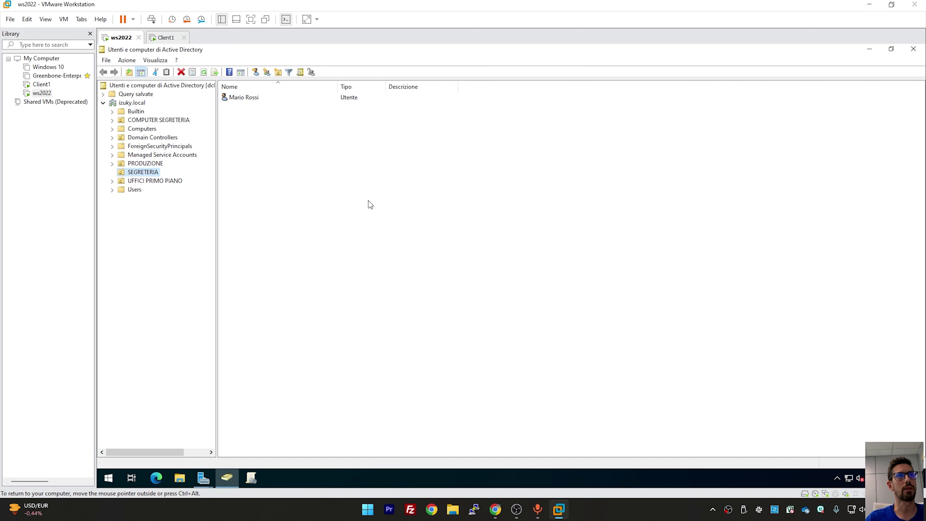
{"action": "left_click", "coordinate": [134, 190]}
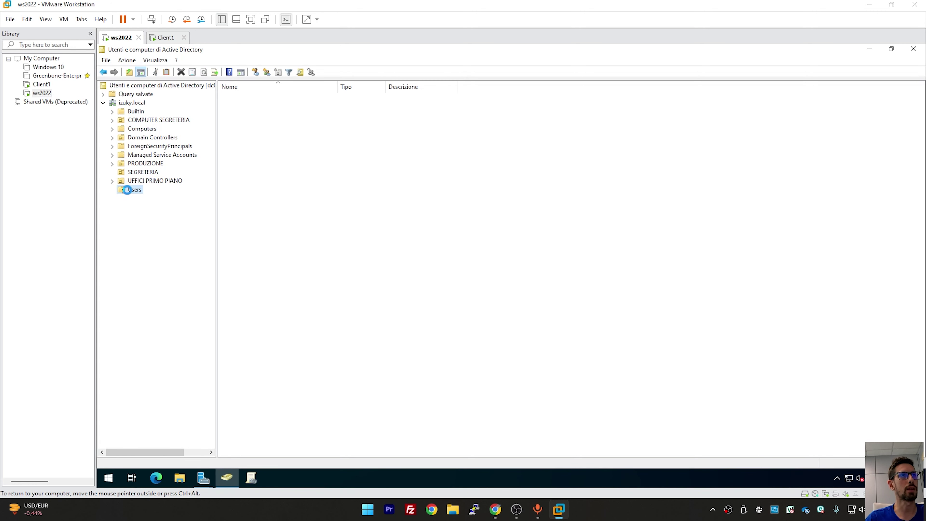
{"action": "right_click", "coordinate": [337, 343]}
{"action": "mouse_move", "coordinate": [400, 238]}
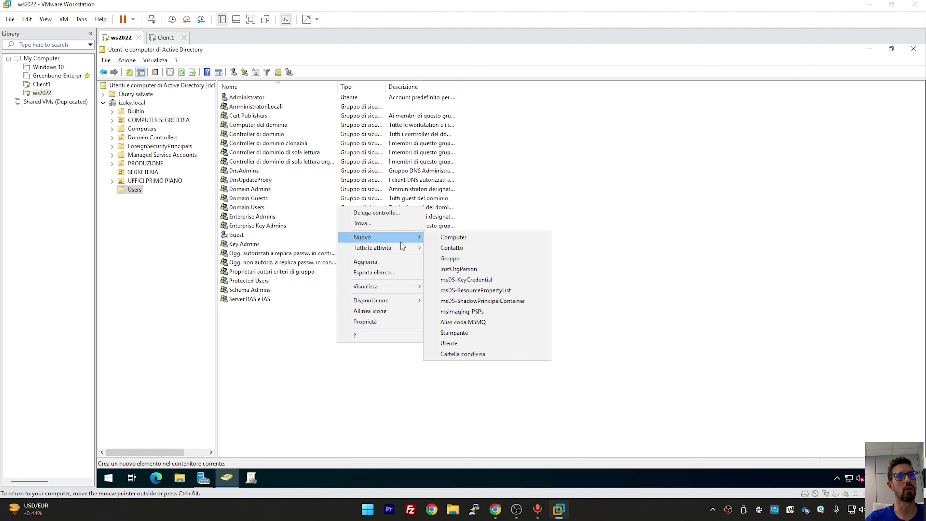
{"action": "left_click", "coordinate": [449, 343]}
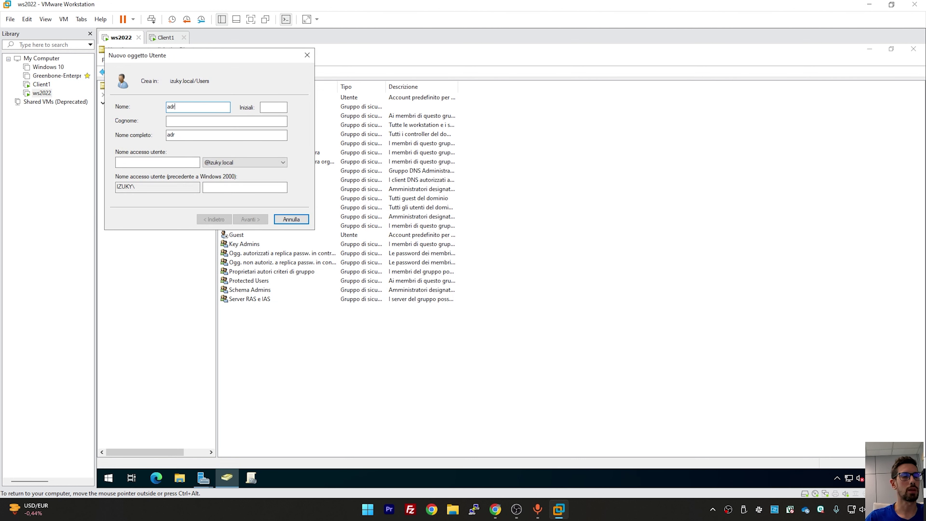
{"action": "key", "text": "Tab"}
{"action": "key", "text": "Tab"}
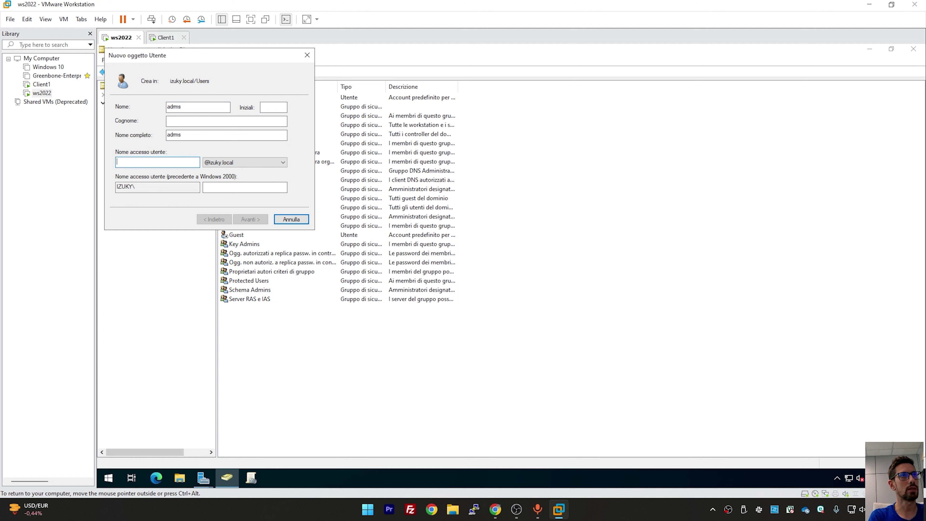
{"action": "type", "text": "adrms"}
{"action": "key", "text": "Return"}
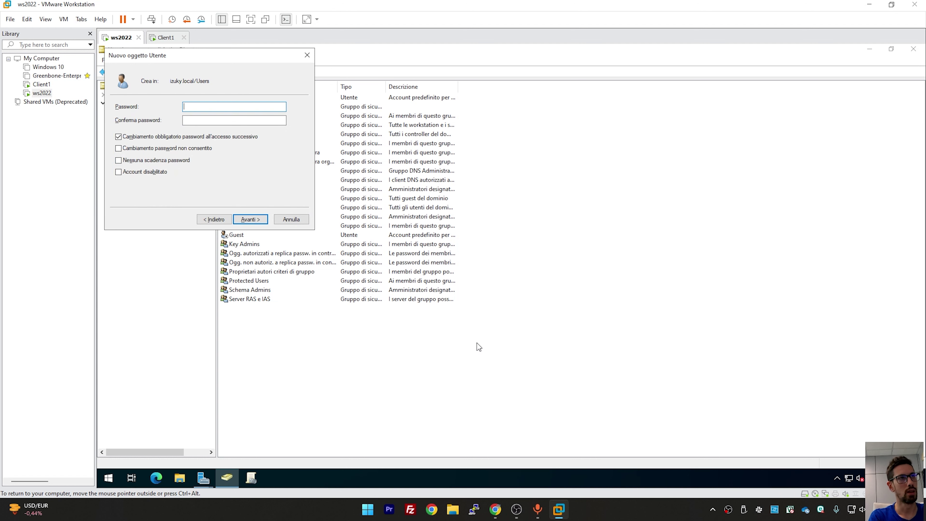
Give adrms a never-expiring password with no change required at next logon, and finish
{"action": "left_click", "coordinate": [218, 137]}
{"action": "left_click", "coordinate": [183, 160]}
{"action": "left_click", "coordinate": [205, 108]}
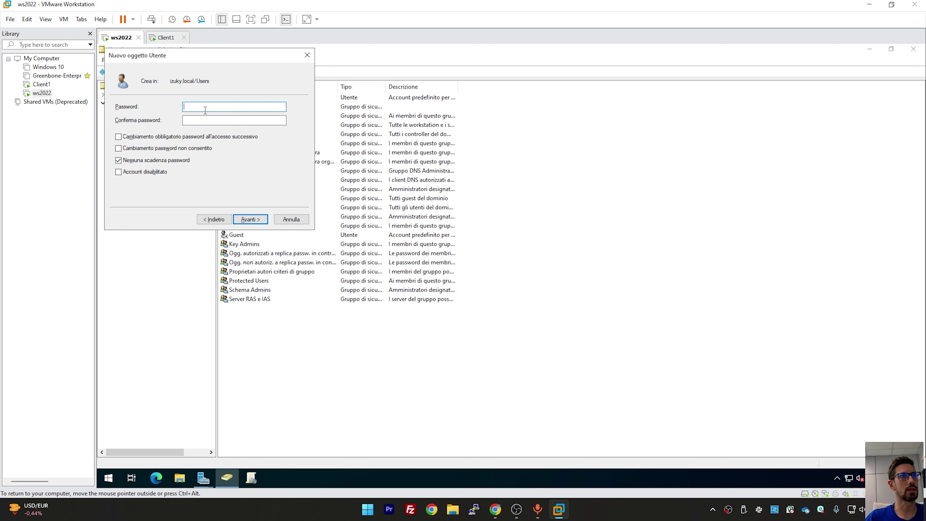
{"action": "type", "text": "•"}
{"action": "key", "text": "Tab"}
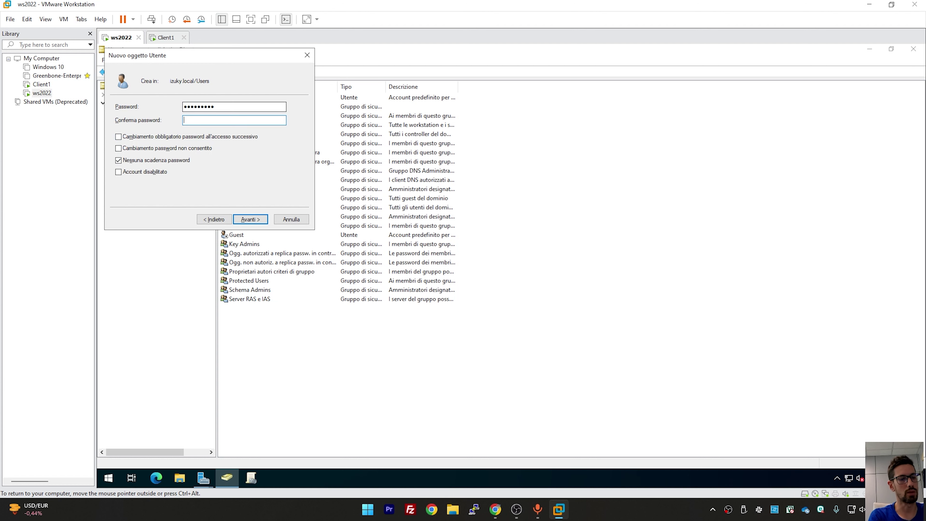
{"action": "type", "text": "•••••••••"}
{"action": "key", "text": "Return"}
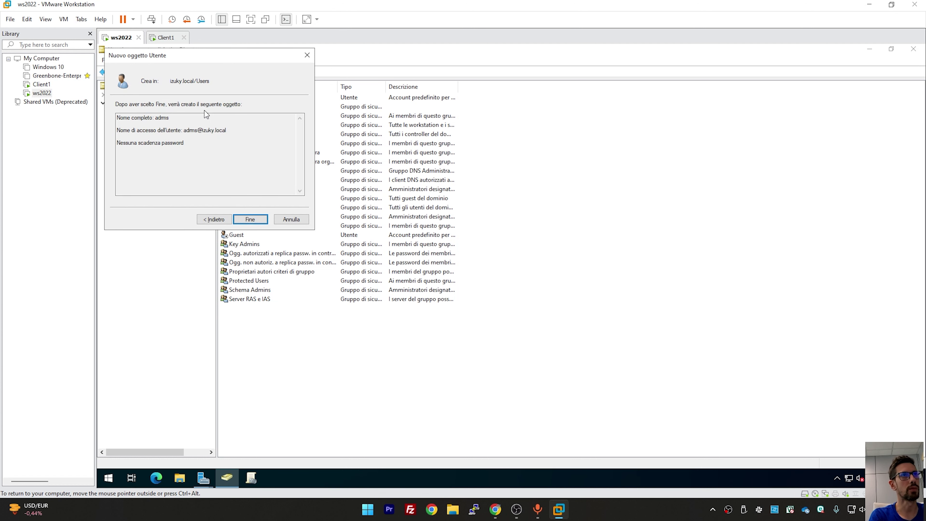
{"action": "key", "text": "Return"}
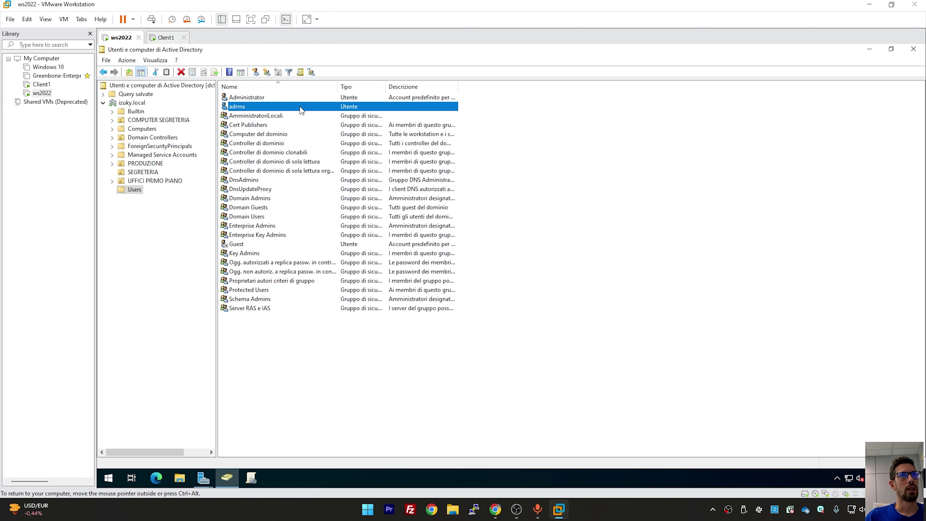
Add adrms to the Domain Admins group and close the console
{"action": "right_click", "coordinate": [300, 107]}
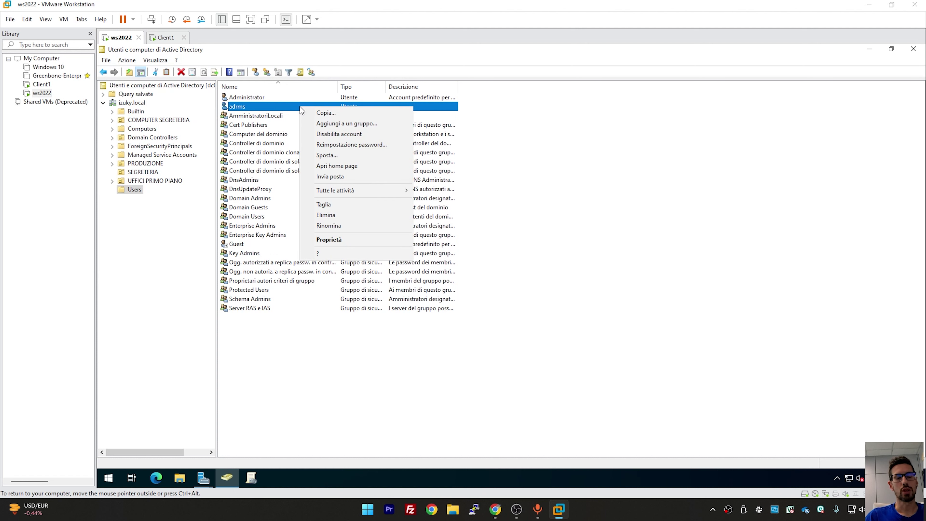
{"action": "left_click", "coordinate": [338, 123]}
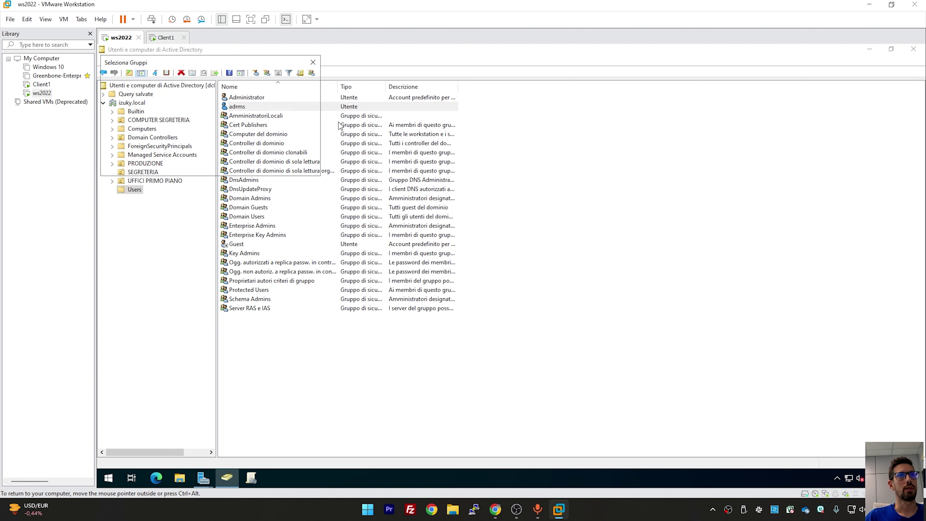
{"action": "type", "text": "domaibn admin"}
{"action": "key", "text": "BackSpace"}
{"action": "key", "text": "BackSpace"}
{"action": "key", "text": "BackSpace"}
{"action": "key", "text": "BackSpace"}
{"action": "key", "text": "BackSpace"}
{"action": "key", "text": "BackSpace"}
{"action": "key", "text": "BackSpace"}
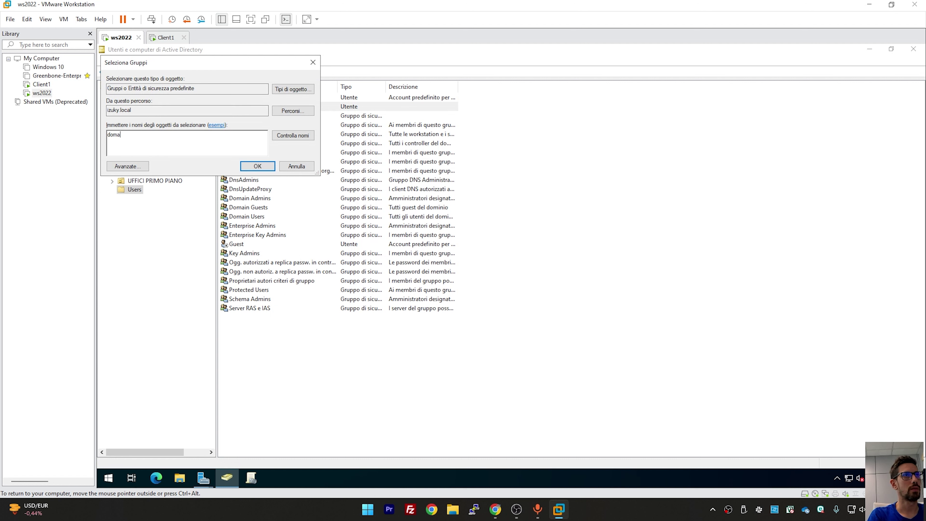
{"action": "type", "text": "admins"}
{"action": "key", "text": "Return"}
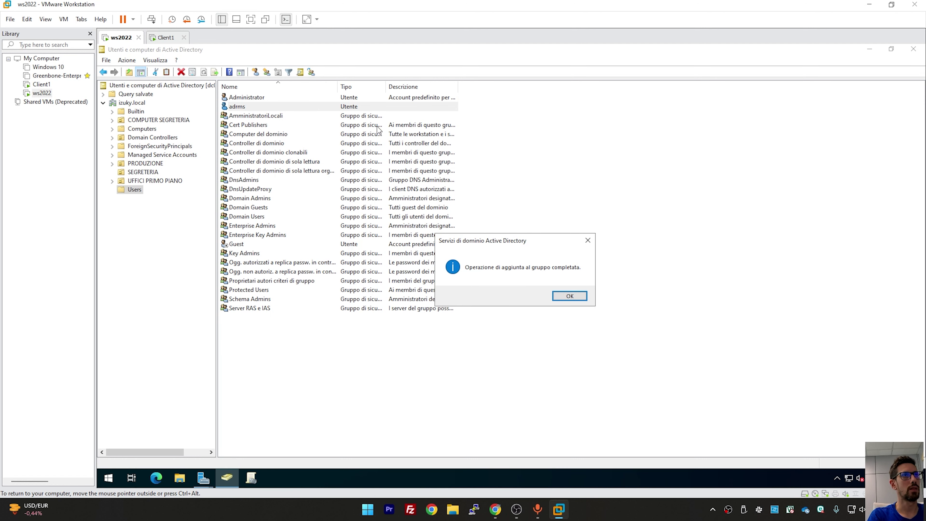
{"action": "key", "text": "Return"}
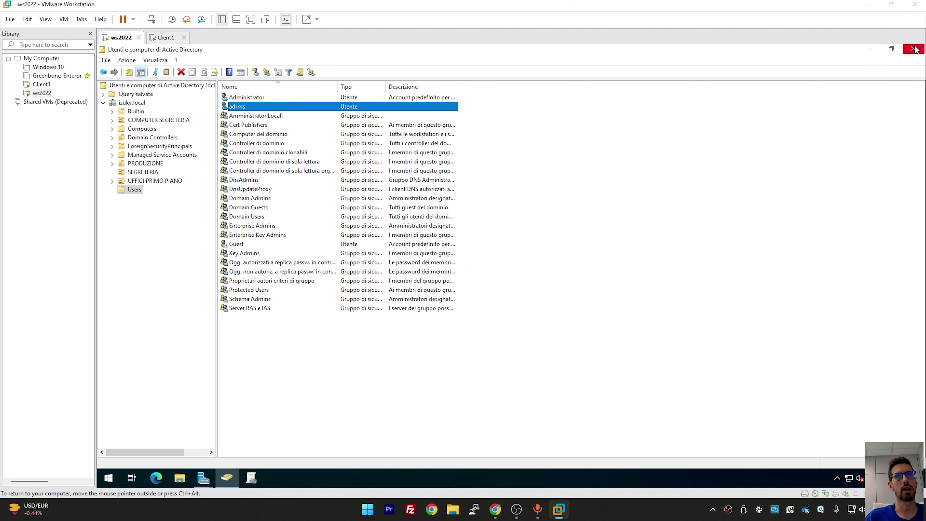
{"action": "left_click", "coordinate": [914, 49]}
Specify the domain account adrms and its password as the AD RMS service account
{"action": "left_click", "coordinate": [528, 219]}
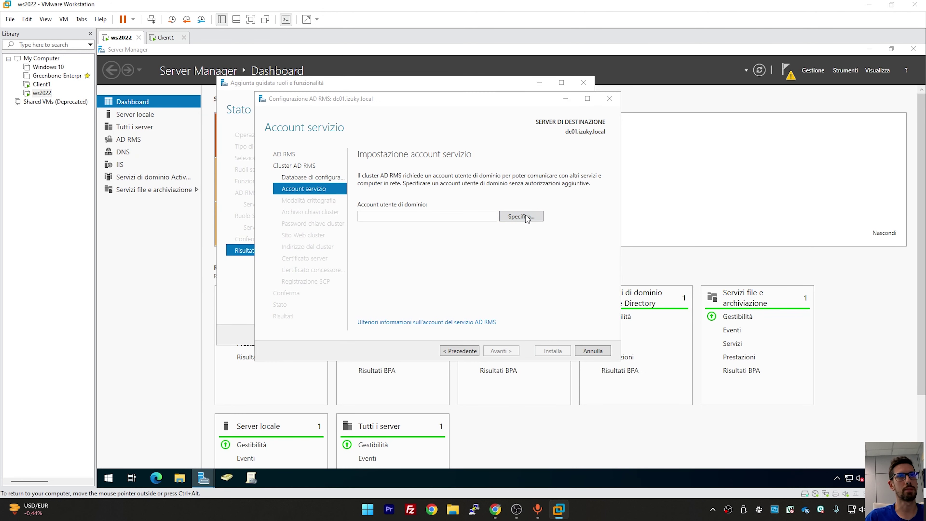
{"action": "type", "text": "adrms"}
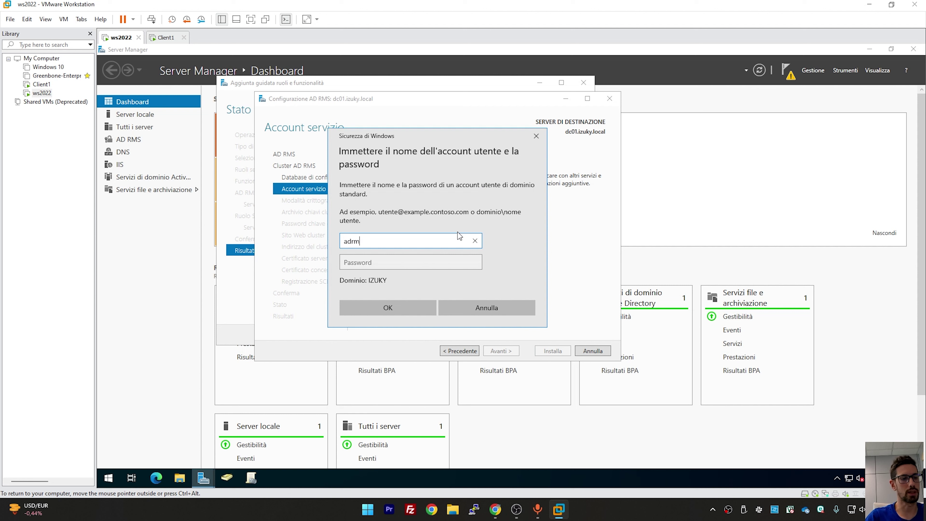
{"action": "key", "text": "Tab"}
{"action": "type", "text": "P@ssw0rd1"}
{"action": "key", "text": "Return"}
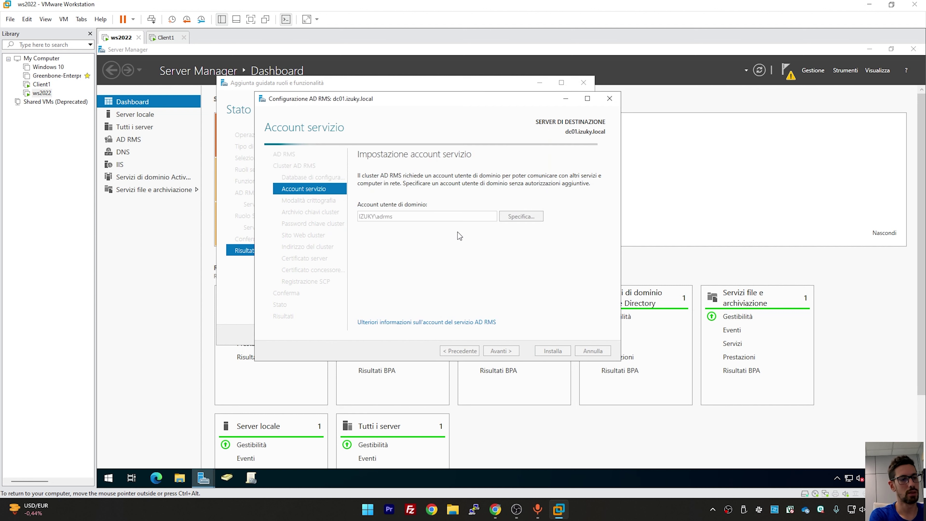
Keep cryptographic mode 2 and default key storage, and enter and confirm the cluster key password
{"action": "left_click", "coordinate": [511, 351]}
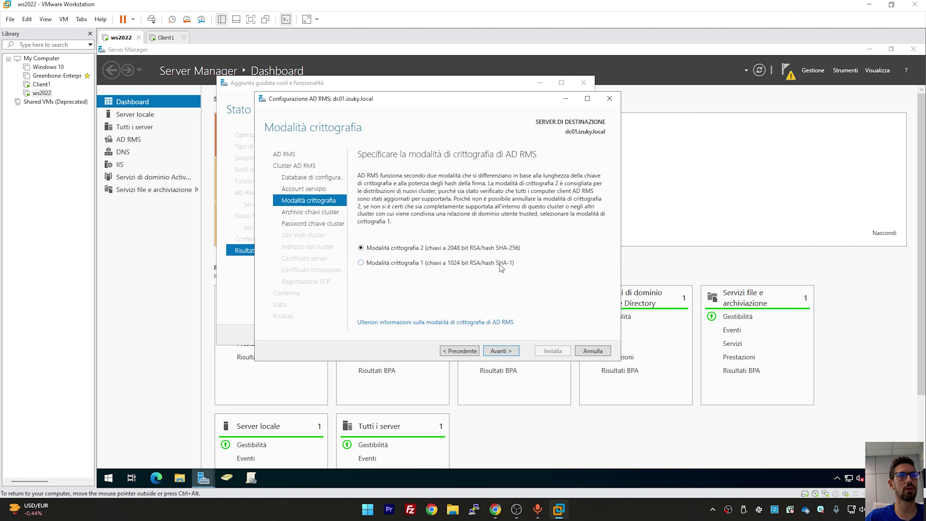
{"action": "left_click", "coordinate": [501, 350]}
{"action": "left_click", "coordinate": [501, 351]}
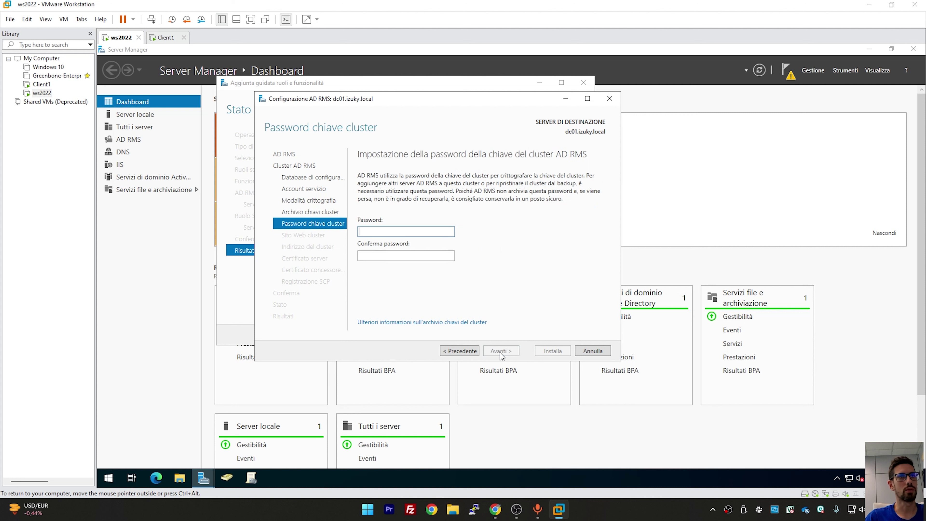
{"action": "type", "text": "••••••••"}
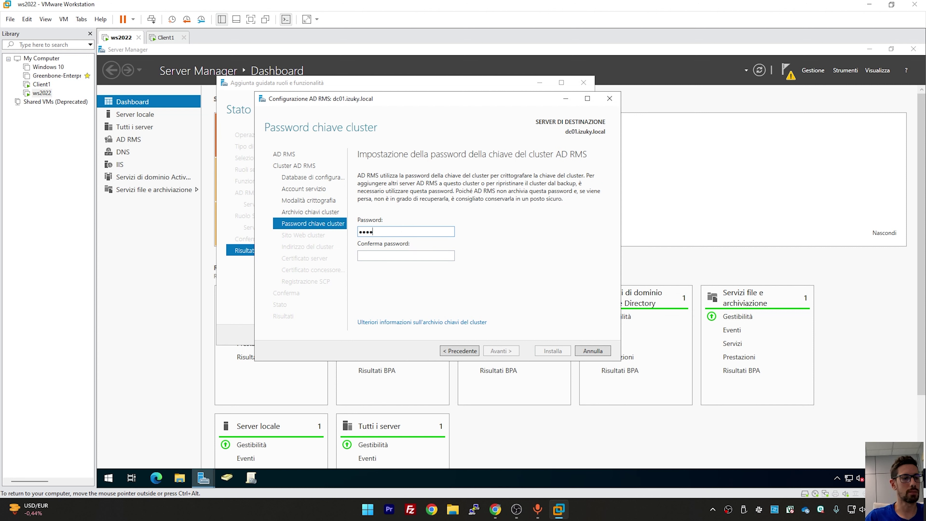
{"action": "key", "text": "Tab"}
{"action": "type", "text": "•••••••••"}
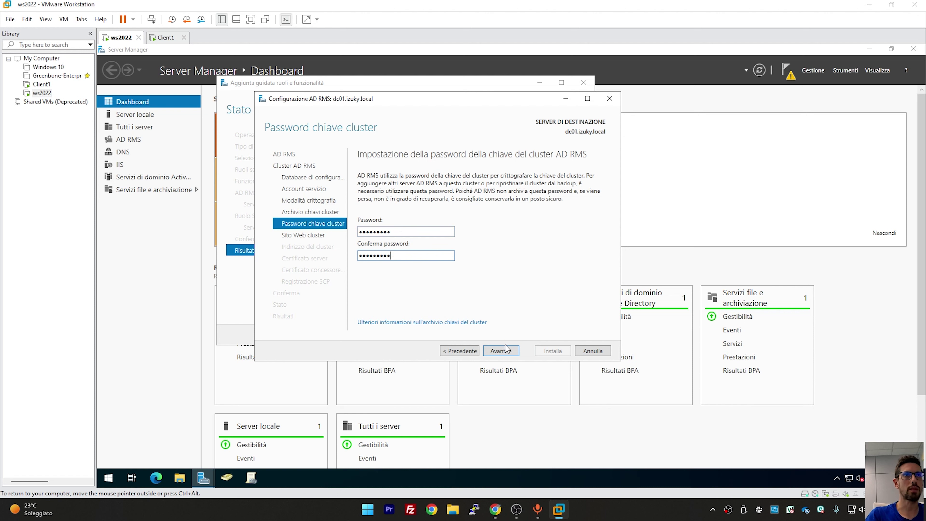
{"action": "left_click", "coordinate": [507, 351]}
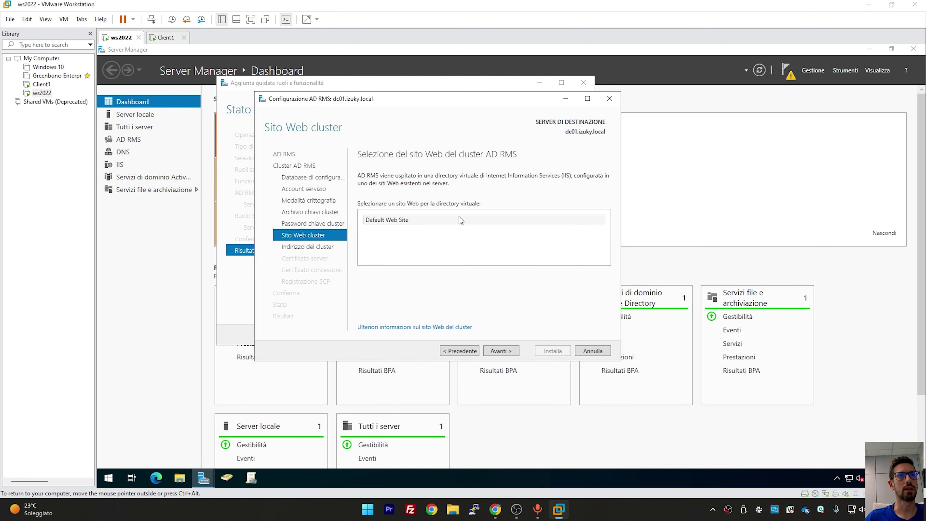
{"action": "left_click_drag", "start_coordinate": [426, 104], "coordinate": [461, 100]}
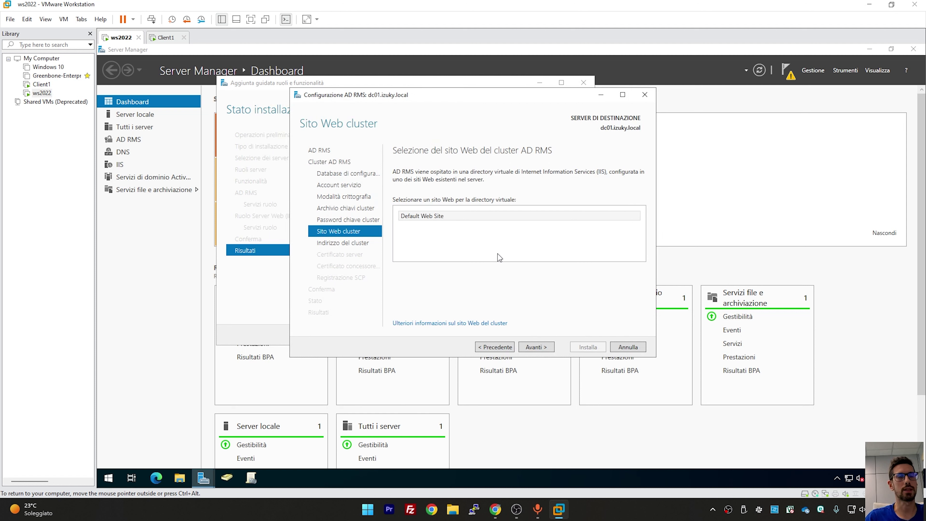
{"action": "left_click", "coordinate": [457, 212]}
{"action": "left_click", "coordinate": [537, 346]}
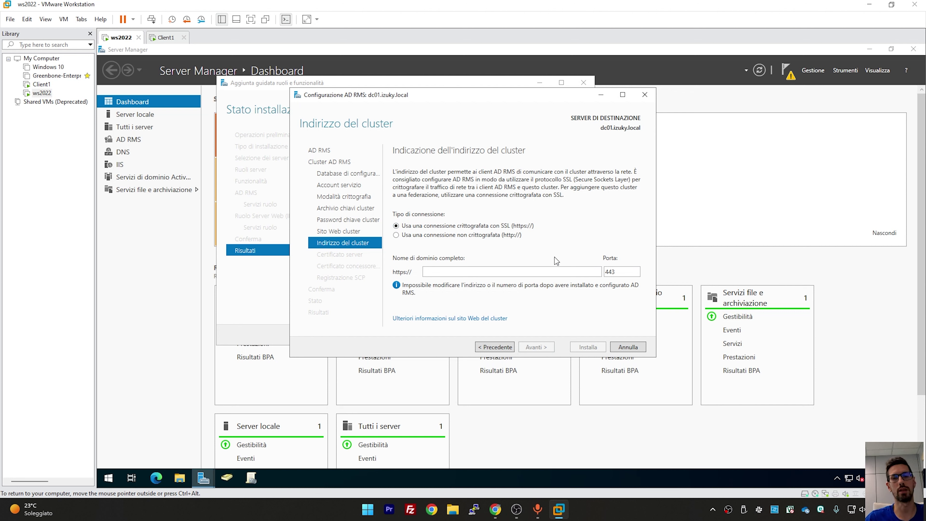
{"action": "left_click", "coordinate": [445, 238]}
{"action": "left_click", "coordinate": [481, 282]}
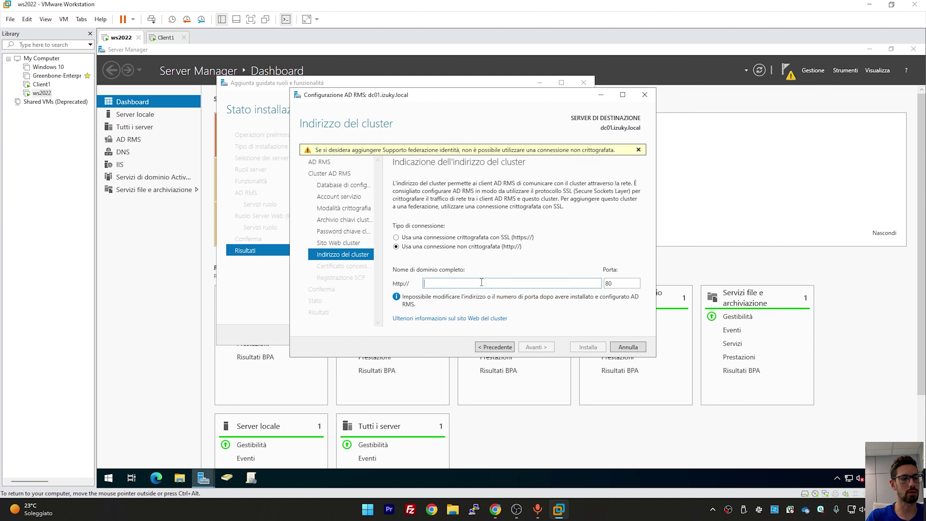
{"action": "type", "text": "izuky.local"}
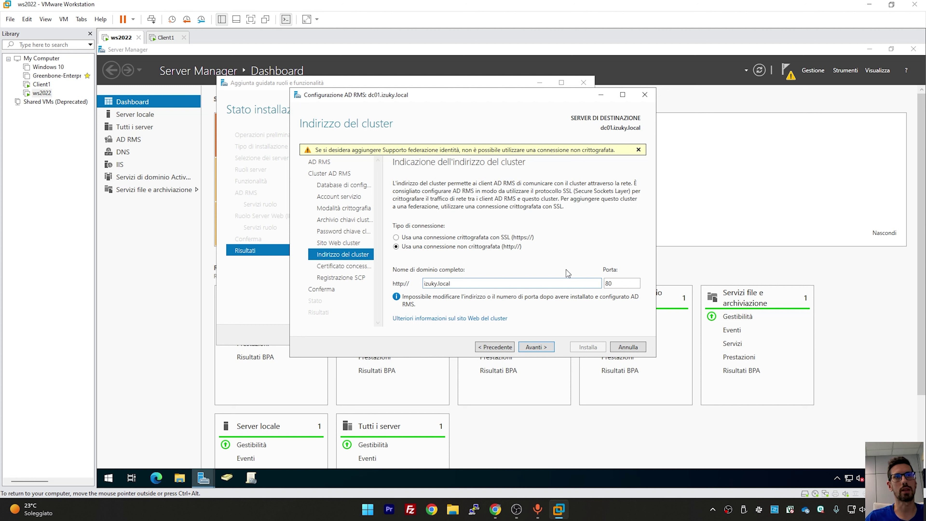
{"action": "left_click", "coordinate": [535, 347]}
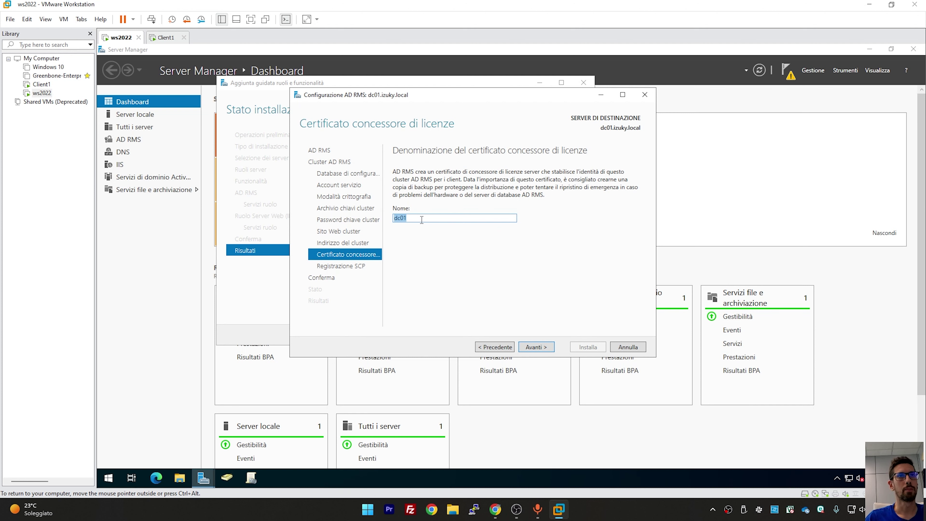
Keep dc01 as the certificate name, register the SCP, install, and close all wizards and Server Manager
{"action": "key", "text": "End"}
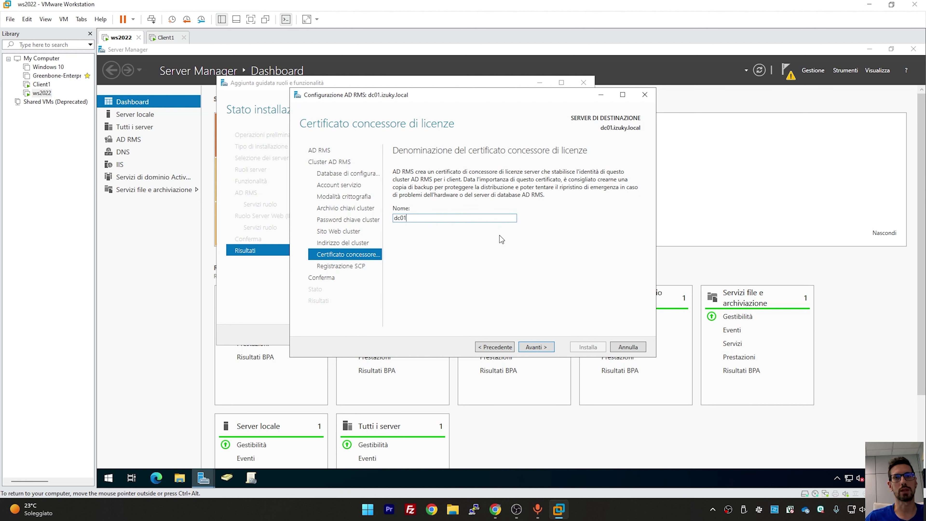
{"action": "left_click", "coordinate": [535, 347]}
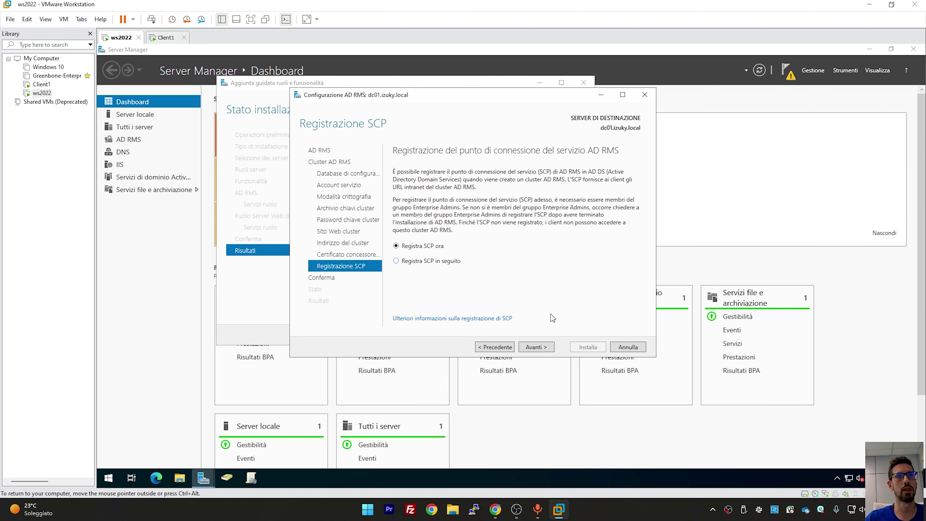
{"action": "left_click", "coordinate": [542, 347]}
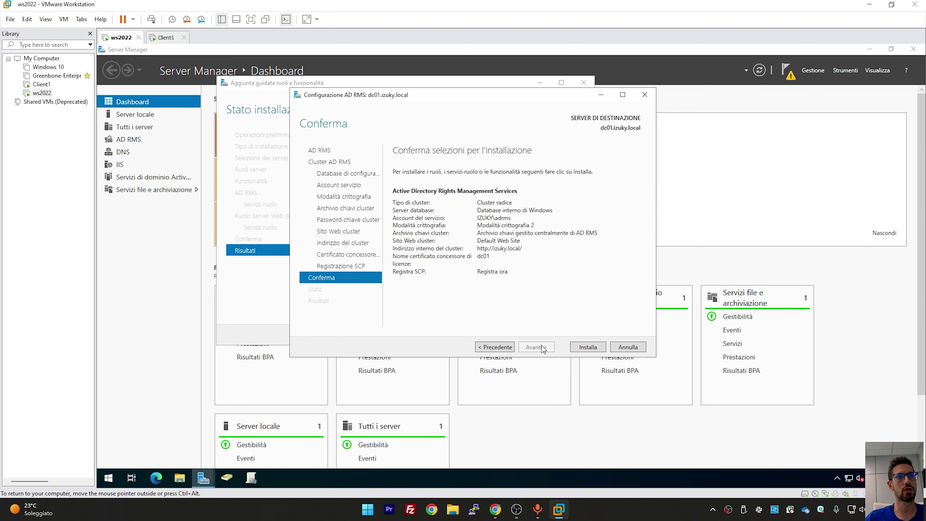
{"action": "left_click", "coordinate": [583, 349]}
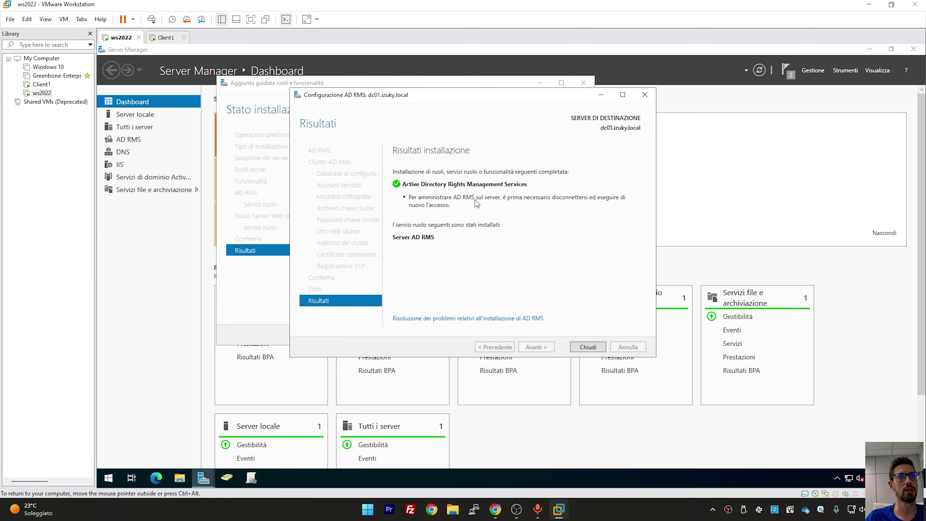
{"action": "left_click", "coordinate": [594, 347]}
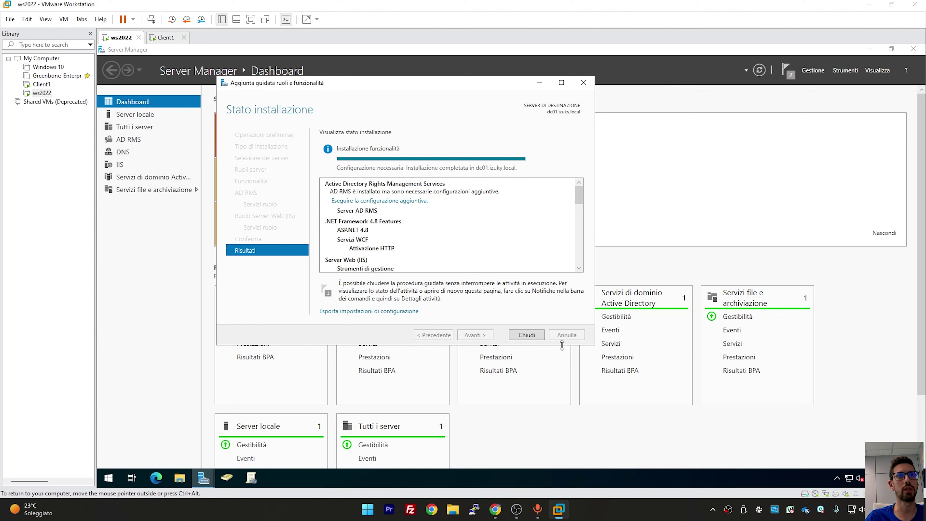
{"action": "left_click", "coordinate": [527, 335]}
{"action": "left_click", "coordinate": [914, 49]}
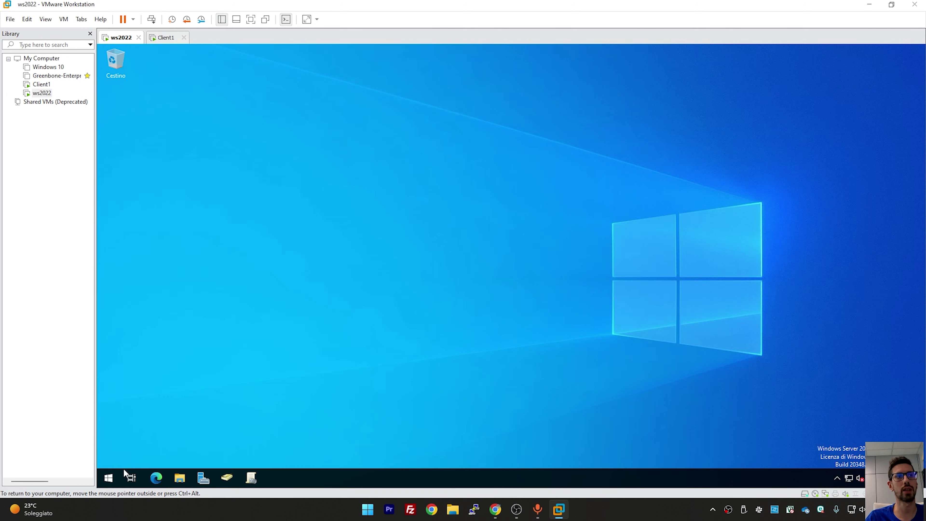
Restart the server, then open the C:\dati folder
{"action": "right_click", "coordinate": [108, 478]}
{"action": "mouse_move", "coordinate": [233, 443]}
{"action": "left_click", "coordinate": [305, 445]}
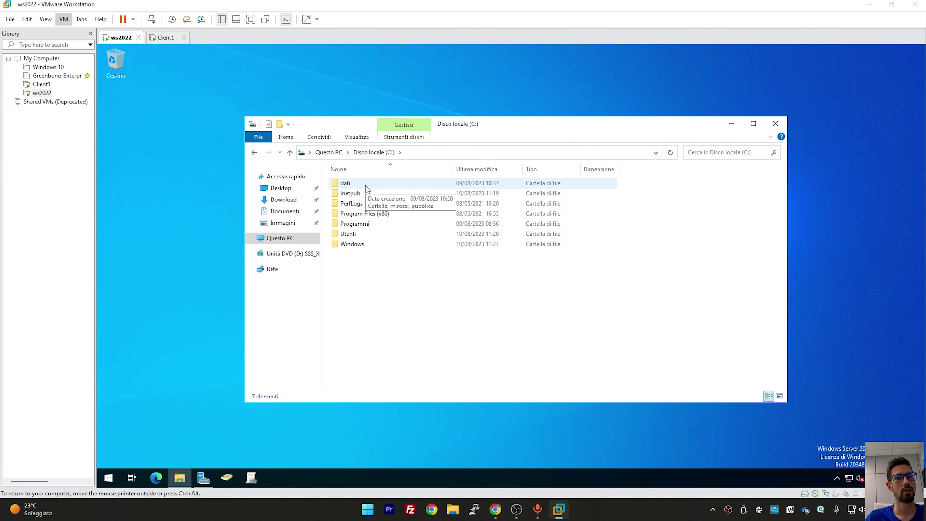
{"action": "double_click", "coordinate": [366, 185]}
{"action": "left_click", "coordinate": [357, 194]}
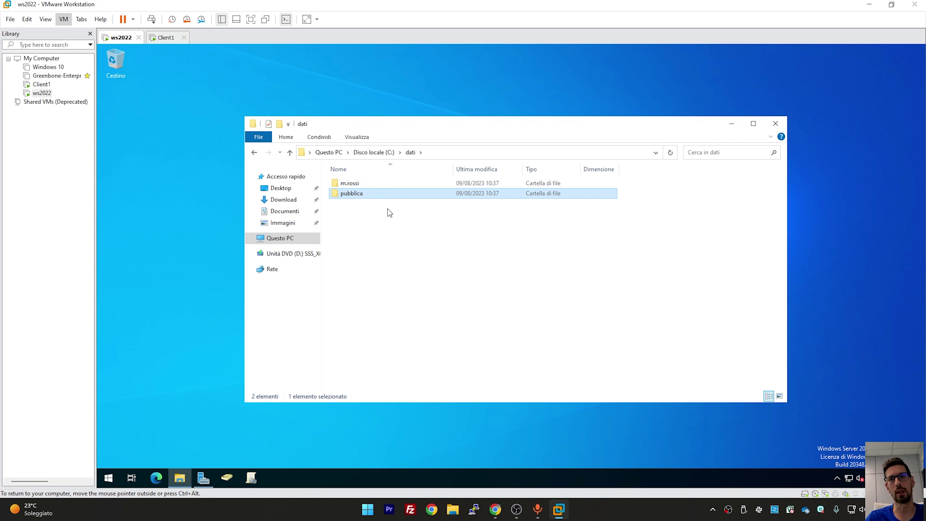
{"action": "key", "text": "Up"}
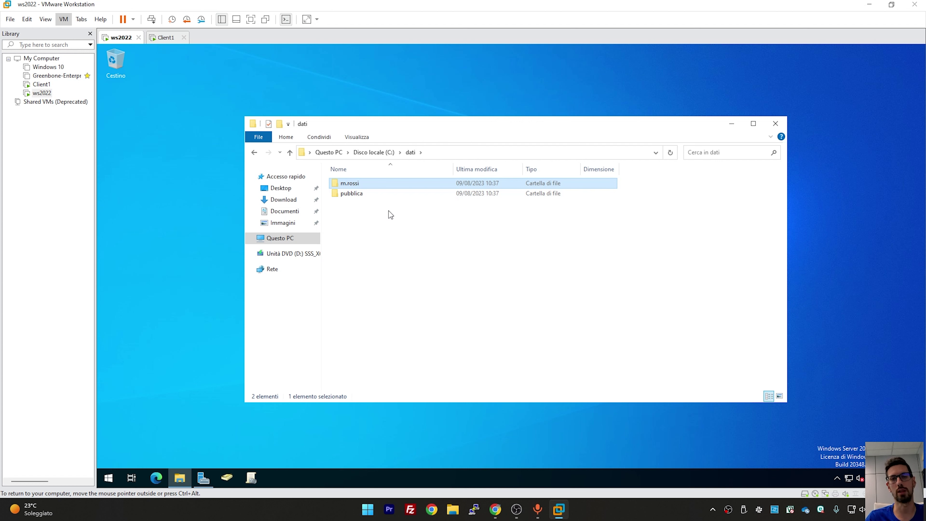
Create a new folder named 'documenti riservati' in C:\dati
{"action": "right_click", "coordinate": [369, 215]}
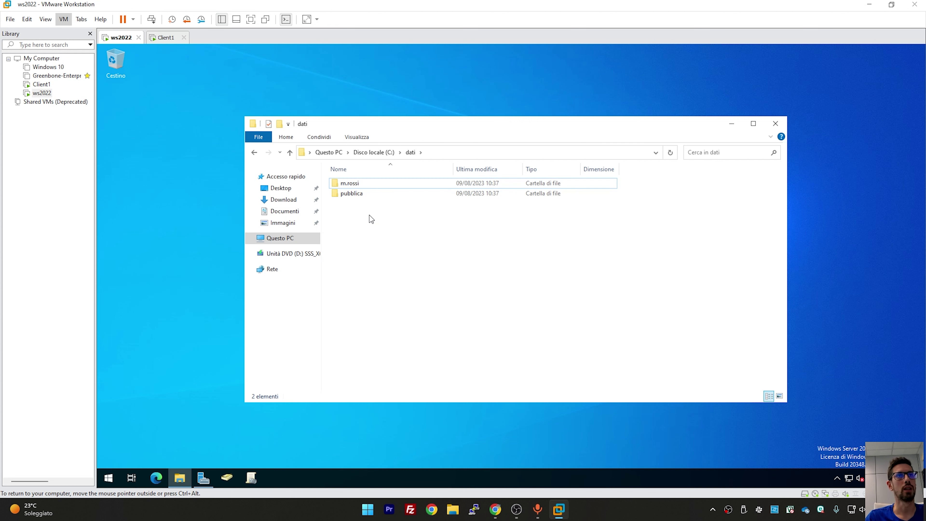
{"action": "mouse_move", "coordinate": [451, 319]}
{"action": "left_click", "coordinate": [514, 320]}
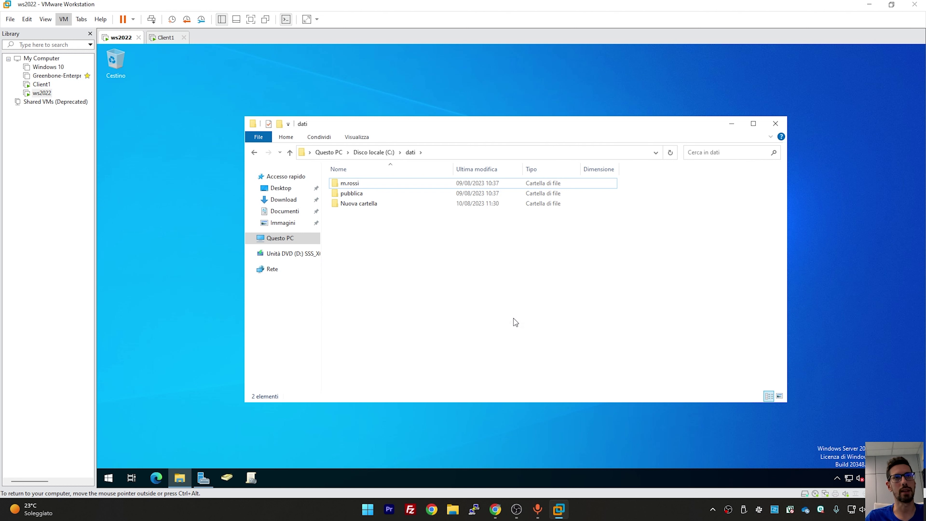
{"action": "type", "text": "documenti"}
{"action": "key", "text": "BackSpace"}
{"action": "key", "text": "BackSpace"}
{"action": "key", "text": "BackSpace"}
{"action": "key", "text": "BackSpace"}
{"action": "key", "text": "BackSpace"}
{"action": "type", "text": "menti ris"}
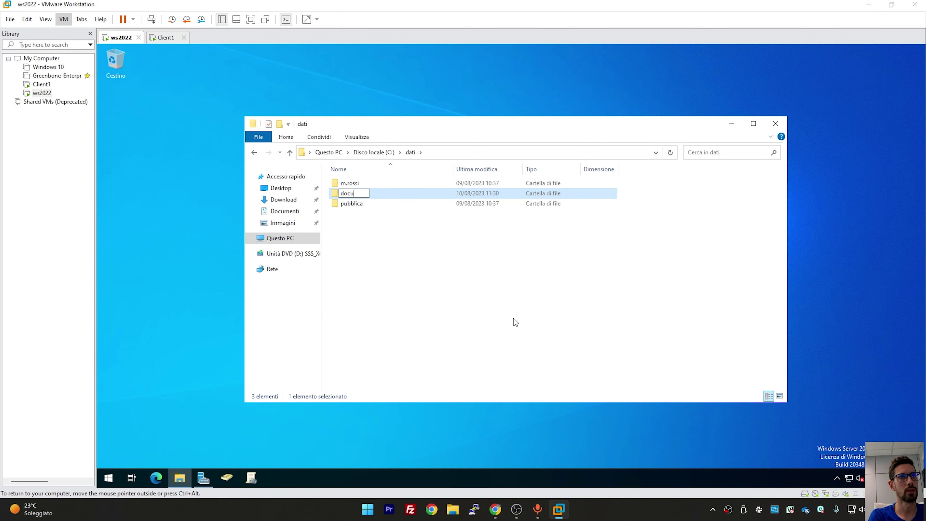
{"action": "type", "text": "ervati"}
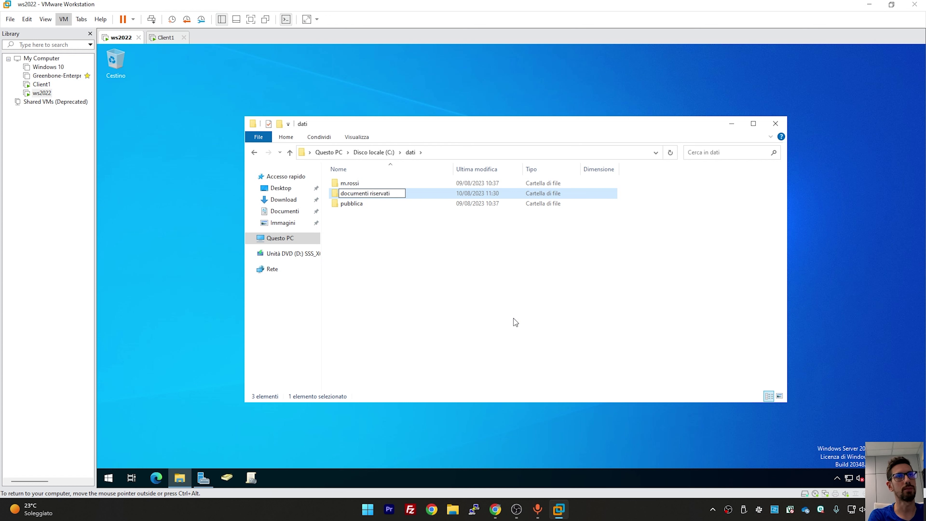
{"action": "key", "text": "Return"}
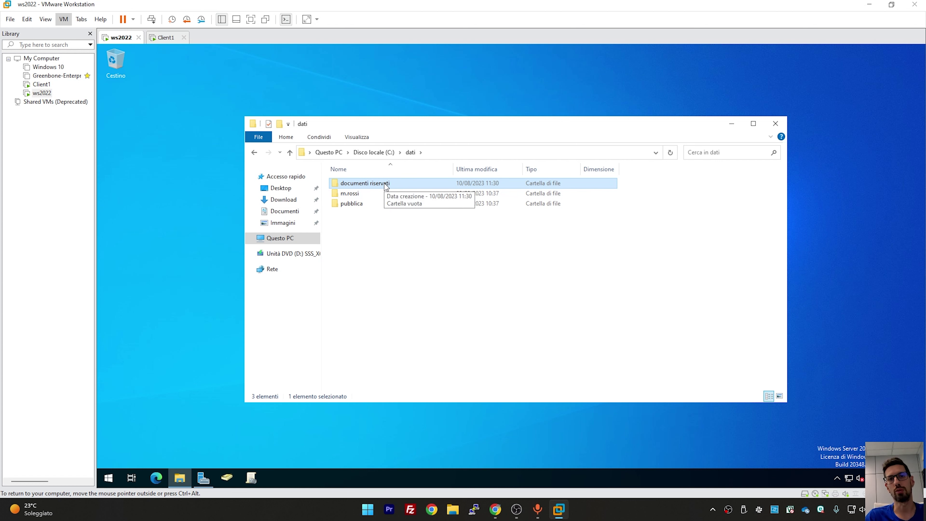
{"action": "left_click", "coordinate": [227, 478]}
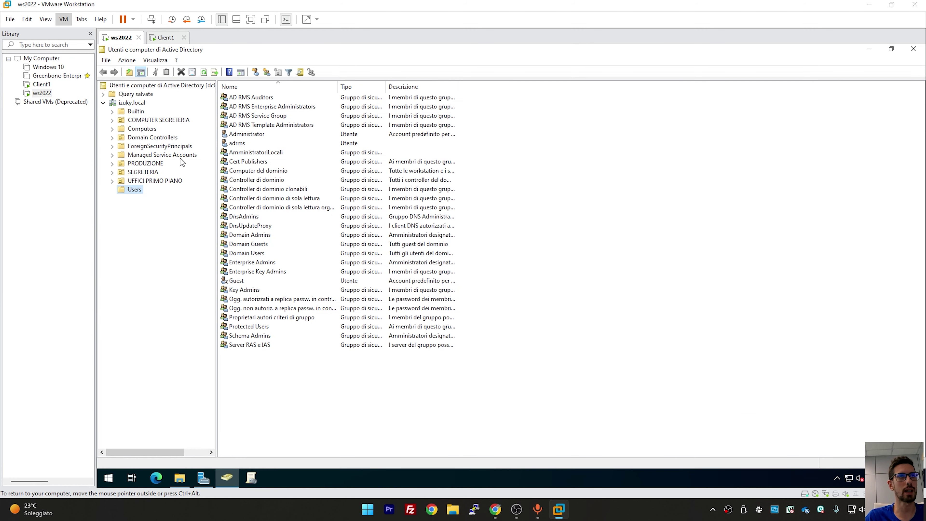
Start a new user in the SEGRETERIA unit, entering the user's first name and logon name
{"action": "left_click", "coordinate": [145, 172]}
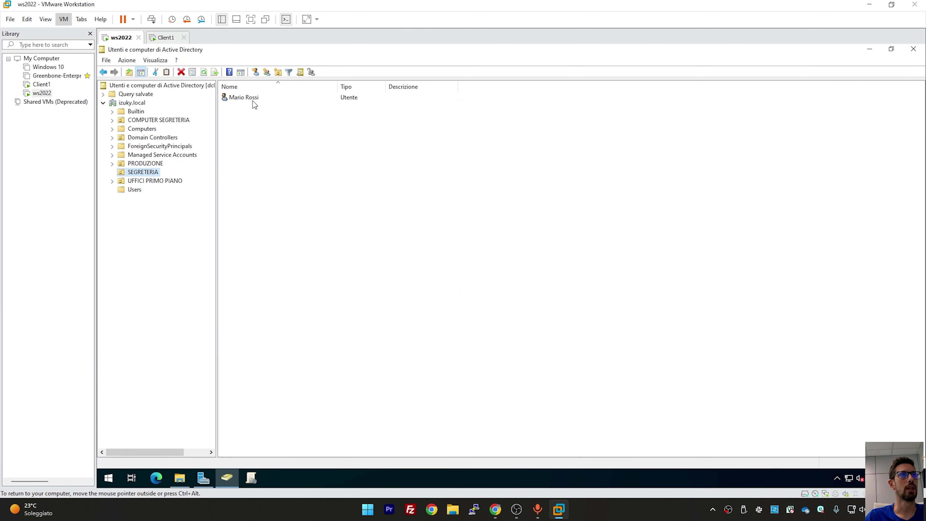
{"action": "left_click", "coordinate": [253, 99]}
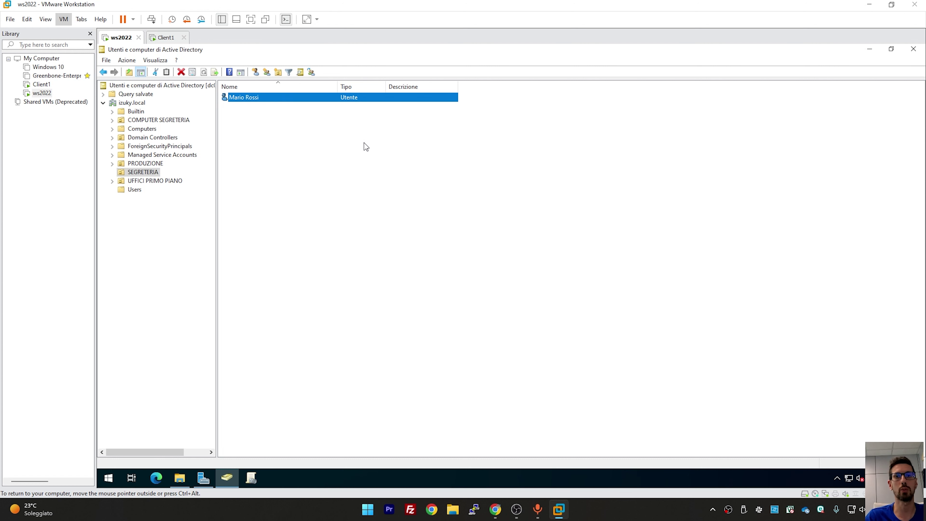
{"action": "right_click", "coordinate": [279, 133]}
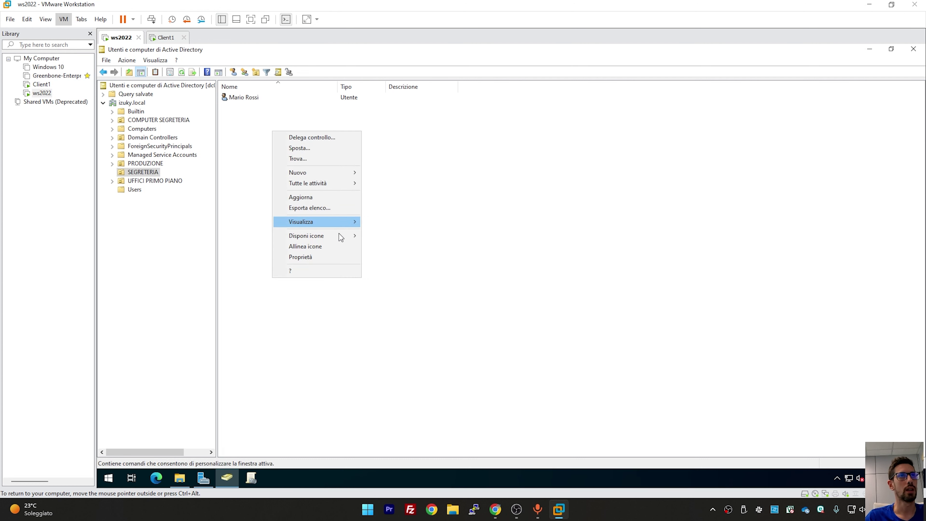
{"action": "mouse_move", "coordinate": [330, 172]}
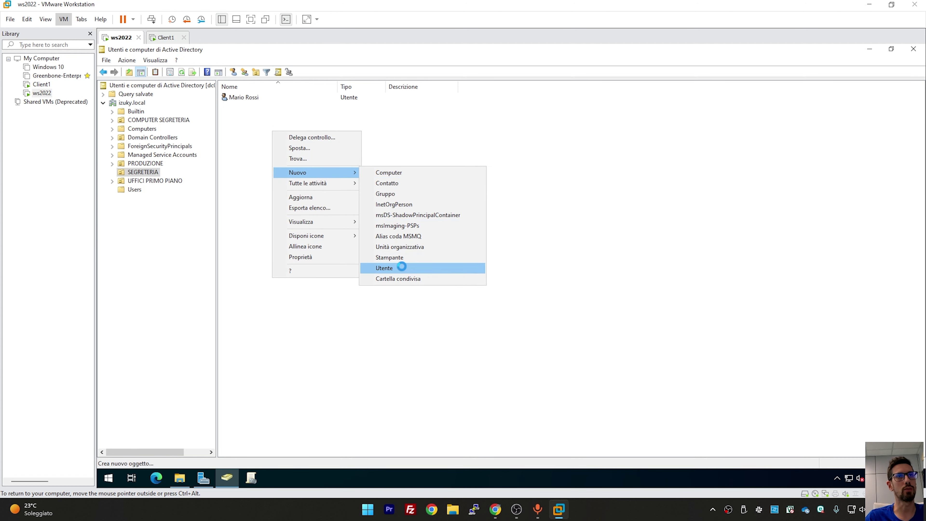
{"action": "left_click", "coordinate": [402, 267]}
{"action": "type", "text": "Luigi"}
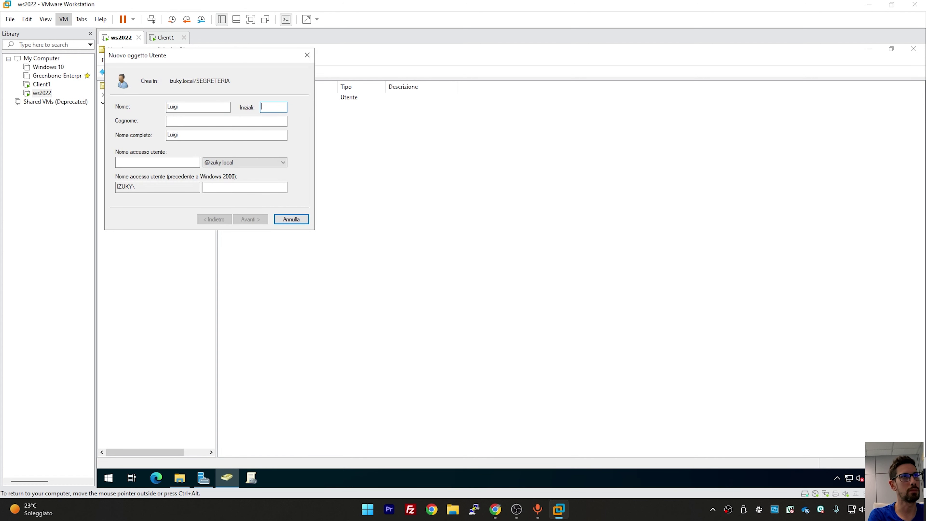
{"action": "key", "text": "Tab"}
{"action": "type", "text": "l.rossi"}
{"action": "key", "text": "Return"}
Set the new user's password to never expire, with no change required at next logon, and finish
{"action": "type", "text": "Password1"}
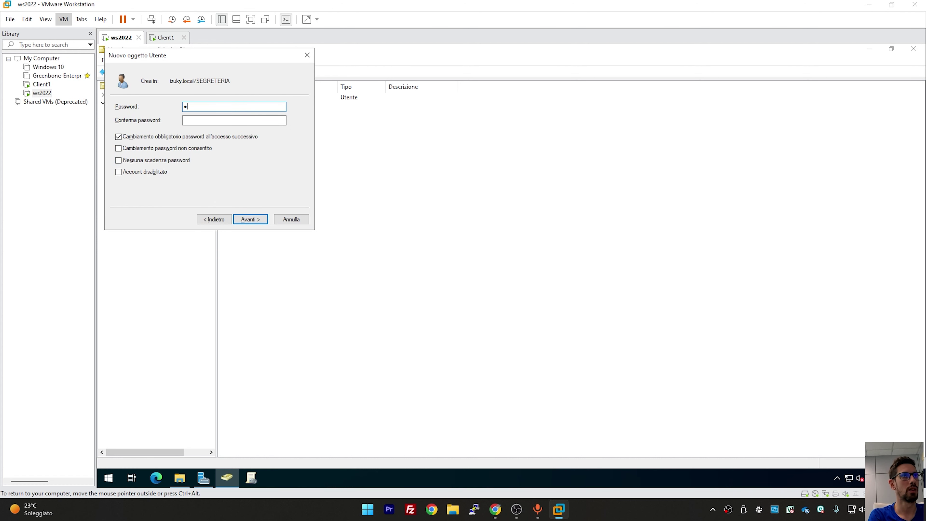
{"action": "key", "text": "Tab"}
{"action": "type", "text": "Password1"}
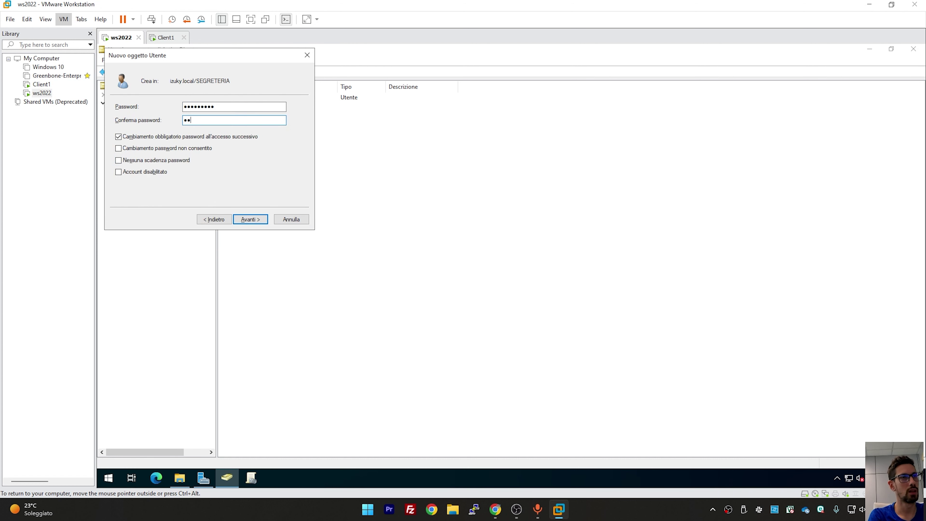
{"action": "left_click", "coordinate": [207, 138]}
{"action": "left_click", "coordinate": [204, 161]}
{"action": "left_click", "coordinate": [250, 219]}
{"action": "left_click", "coordinate": [250, 219]}
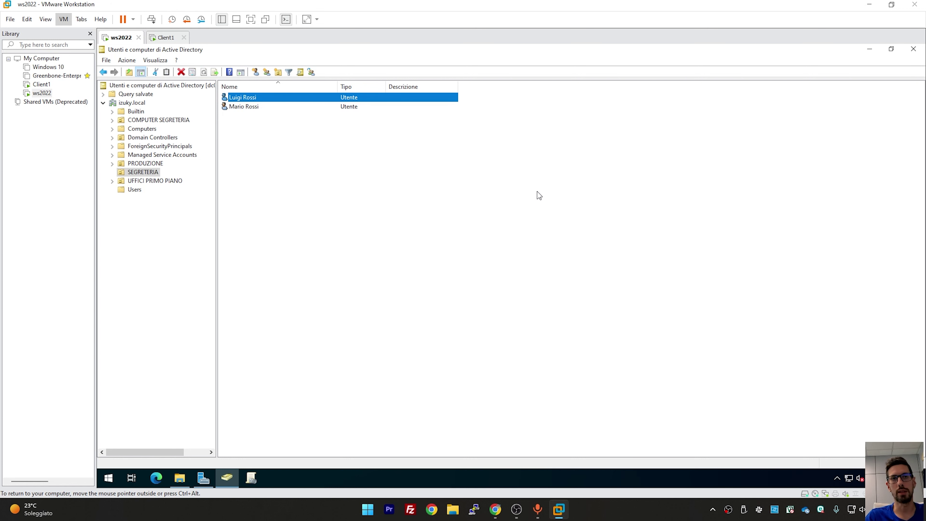
Share documenti riservati with the new SEGRETERIA user at Read/Write
{"action": "left_click", "coordinate": [913, 49]}
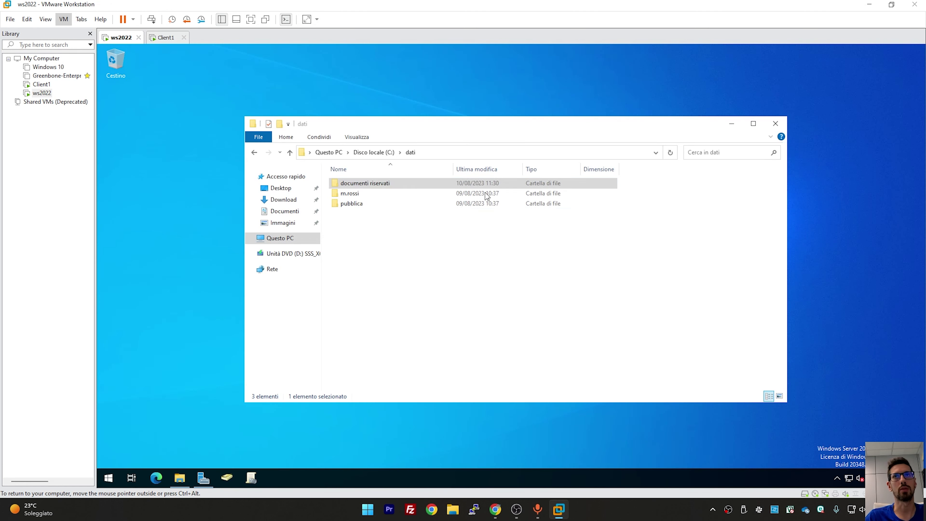
{"action": "right_click", "coordinate": [372, 185]}
{"action": "mouse_move", "coordinate": [429, 222]}
{"action": "left_click", "coordinate": [511, 239]}
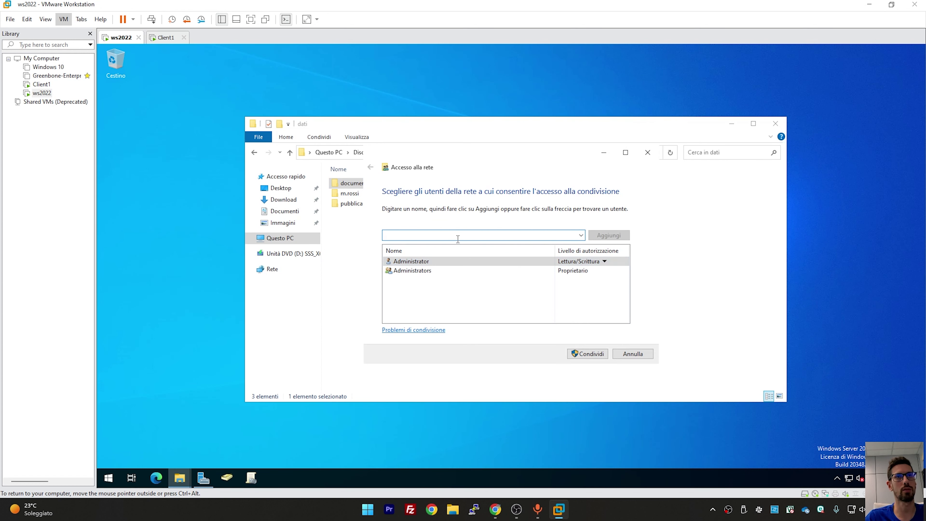
{"action": "type", "text": "luigi"}
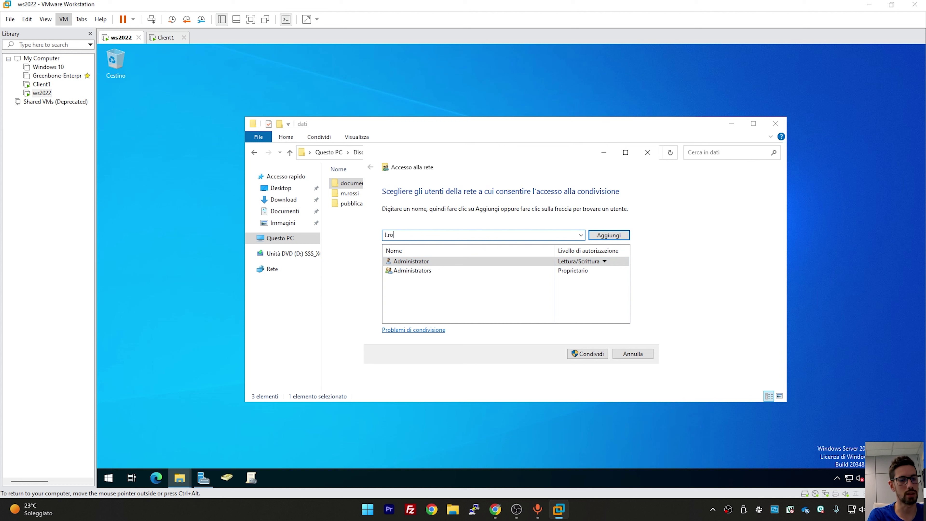
{"action": "key", "text": "Return"}
{"action": "left_click", "coordinate": [580, 280]}
{"action": "left_click", "coordinate": [639, 293]}
Add the existing SEGRETERIA user with Read/Write and publish the share \\DC01\documenti riservati
{"action": "type", "text": "mario"}
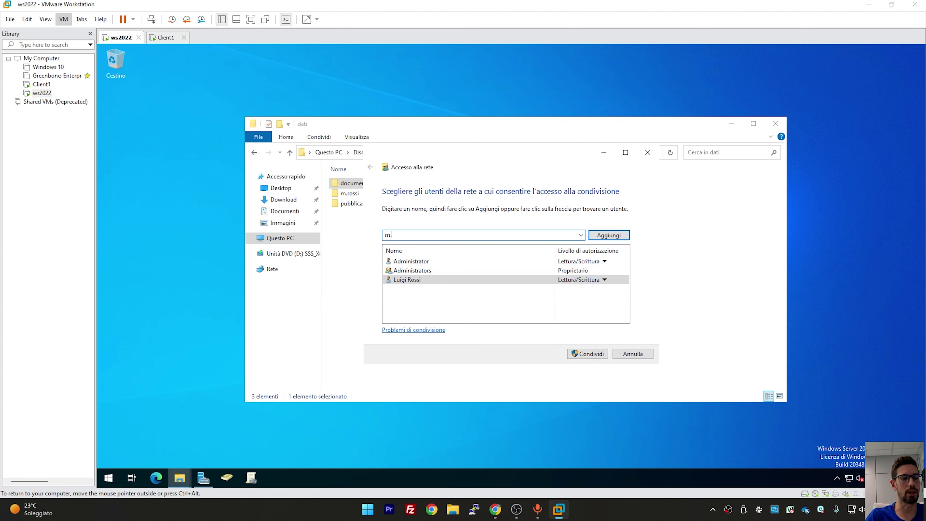
{"action": "key", "text": "Return"}
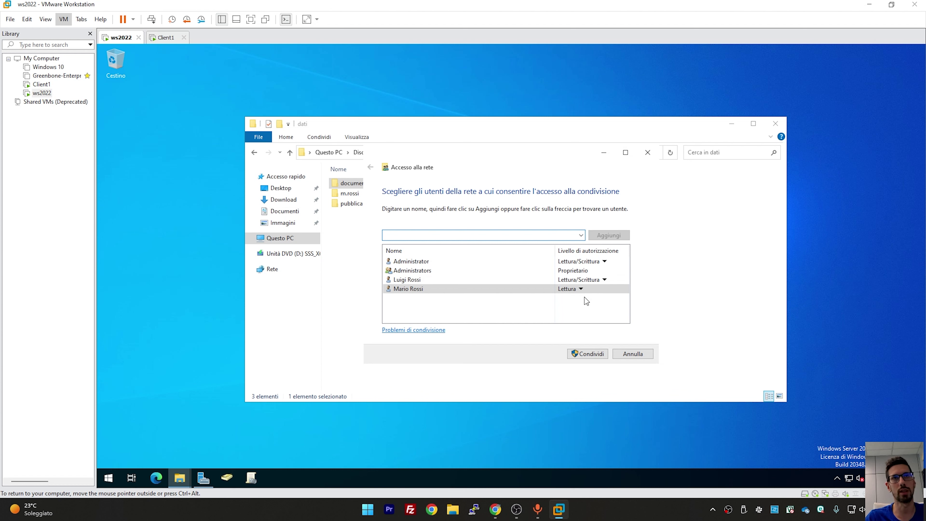
{"action": "left_click", "coordinate": [581, 289]}
{"action": "left_click", "coordinate": [616, 306]}
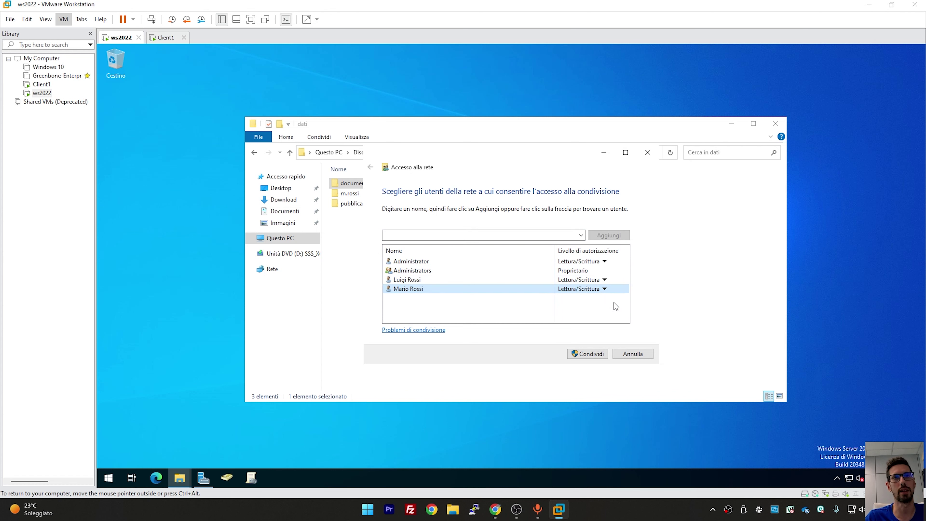
{"action": "left_click", "coordinate": [594, 353]}
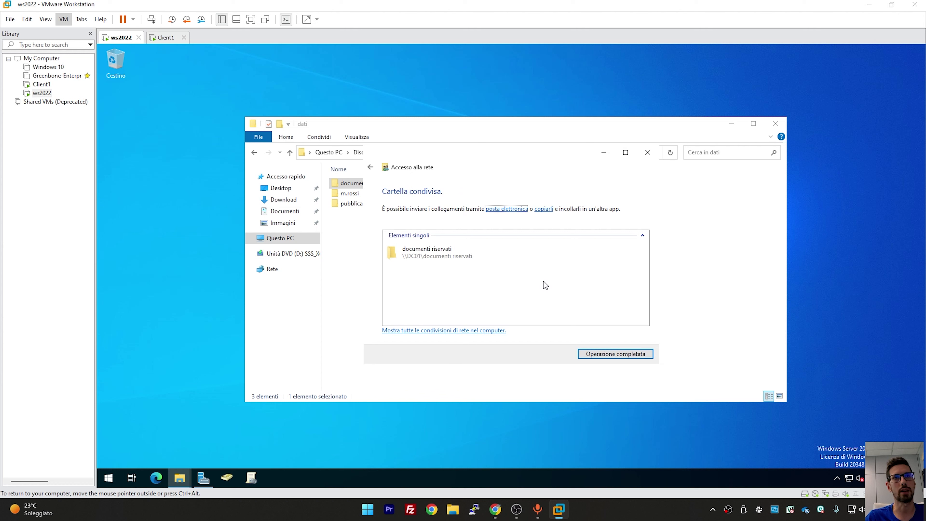
{"action": "left_click", "coordinate": [605, 354]}
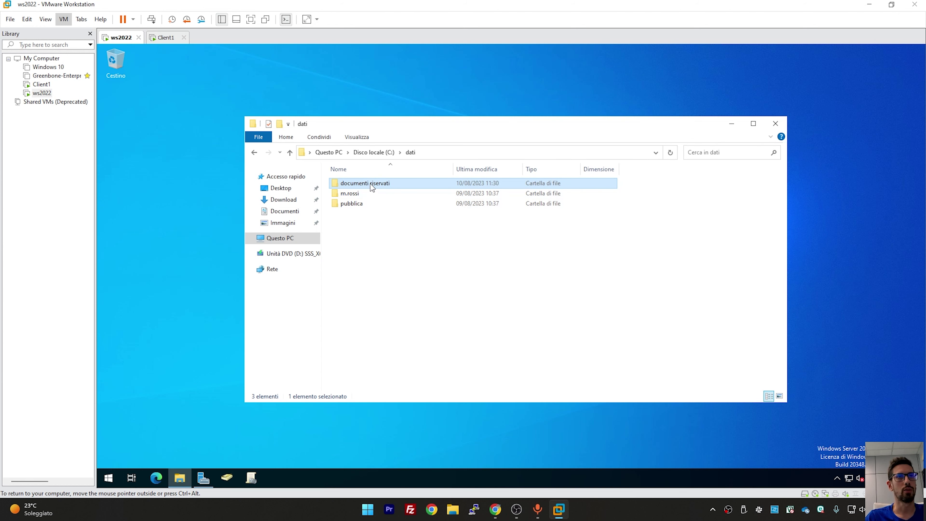
Remove the 'Delete subfolders and files' and 'Delete' rights from the second user on documenti riservati
{"action": "right_click", "coordinate": [363, 185]}
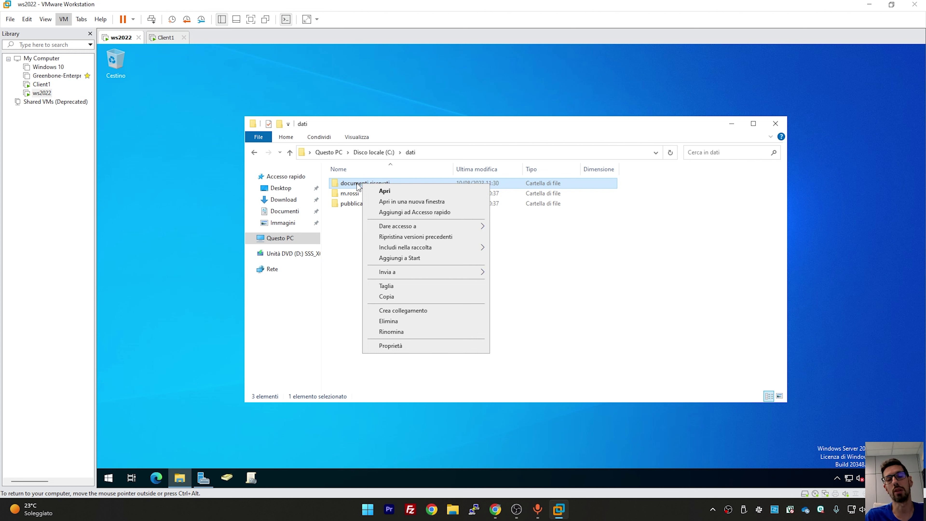
{"action": "left_click", "coordinate": [400, 347]}
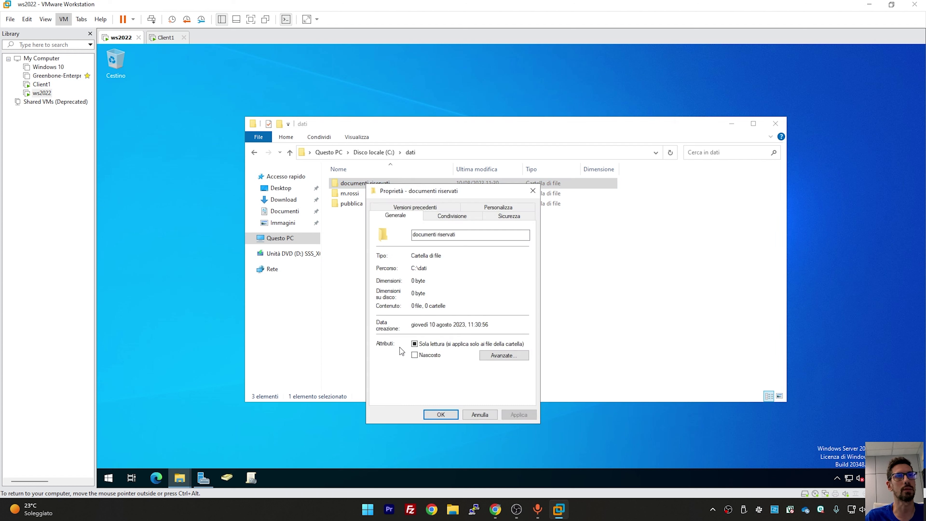
{"action": "left_click", "coordinate": [500, 217]}
{"action": "left_click", "coordinate": [508, 379]}
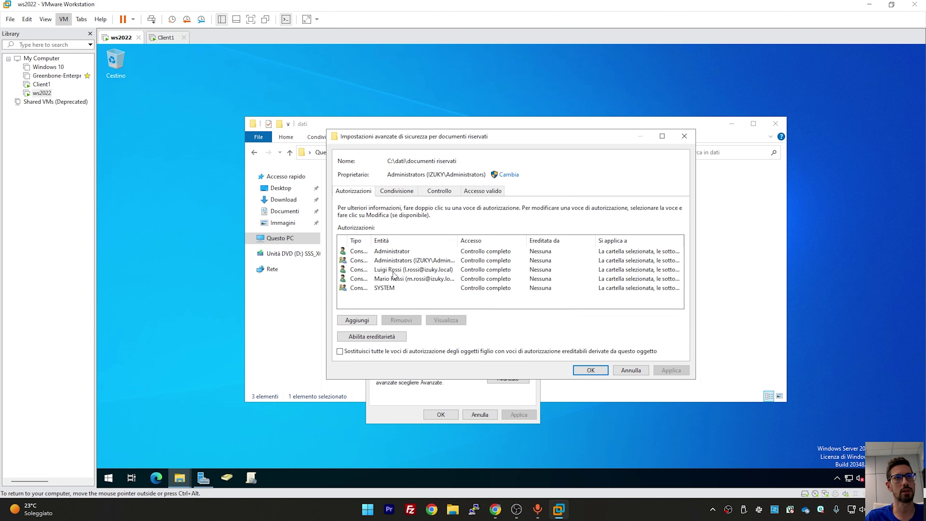
{"action": "left_click", "coordinate": [395, 271]}
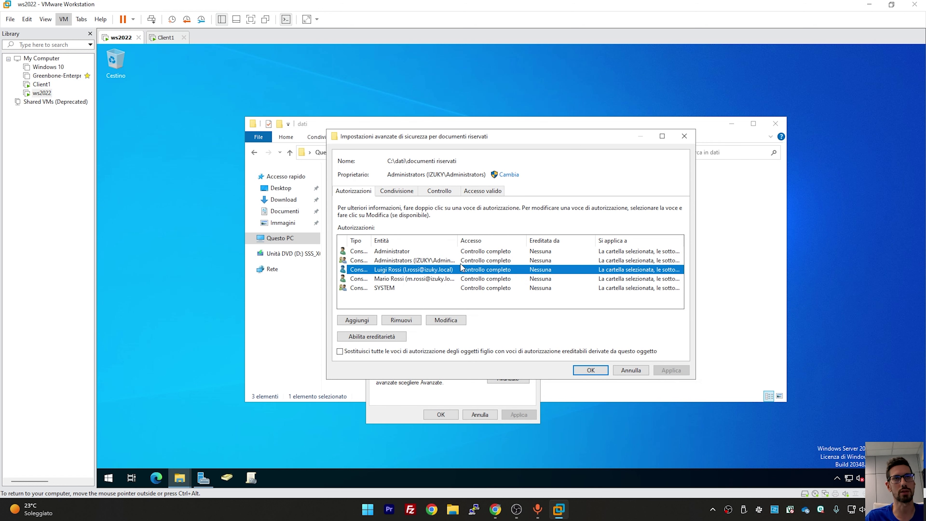
{"action": "double_click", "coordinate": [454, 270]}
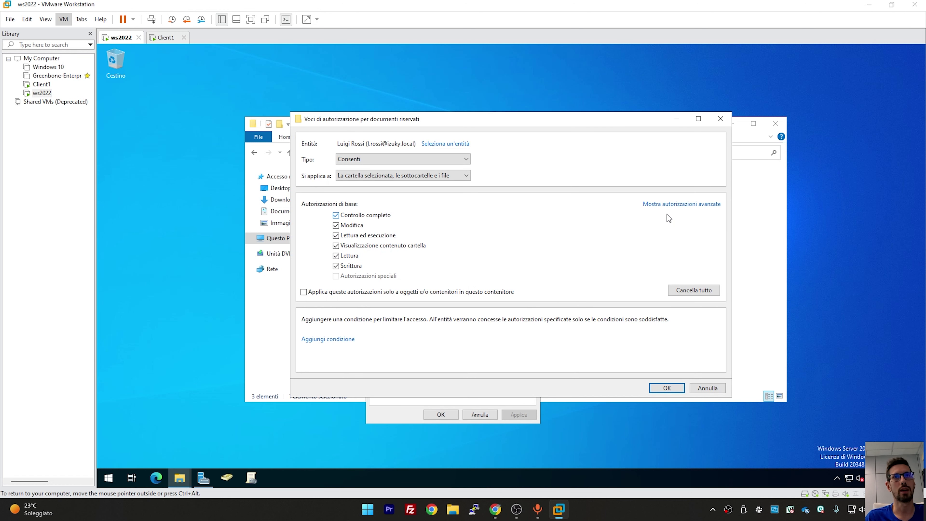
{"action": "left_click", "coordinate": [668, 205]}
{"action": "left_click", "coordinate": [545, 236]}
{"action": "left_click", "coordinate": [536, 246]}
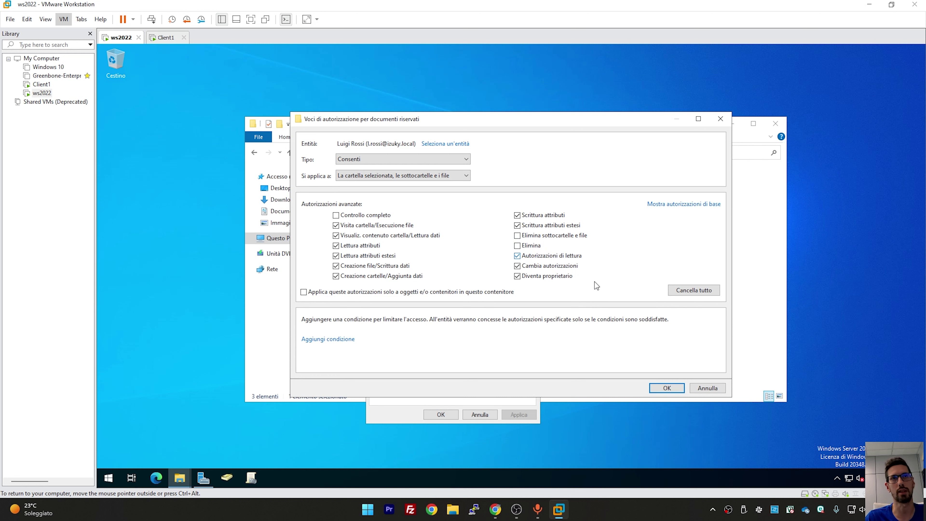
{"action": "left_click", "coordinate": [658, 388]}
Close the security dialogs, check inside documenti riservati, and close File Explorer
{"action": "left_click", "coordinate": [589, 367]}
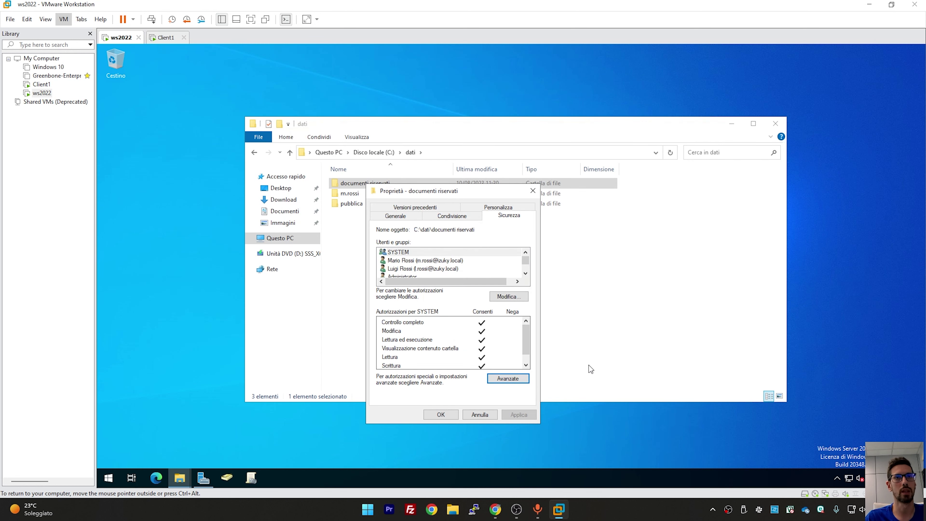
{"action": "left_click", "coordinate": [441, 414]}
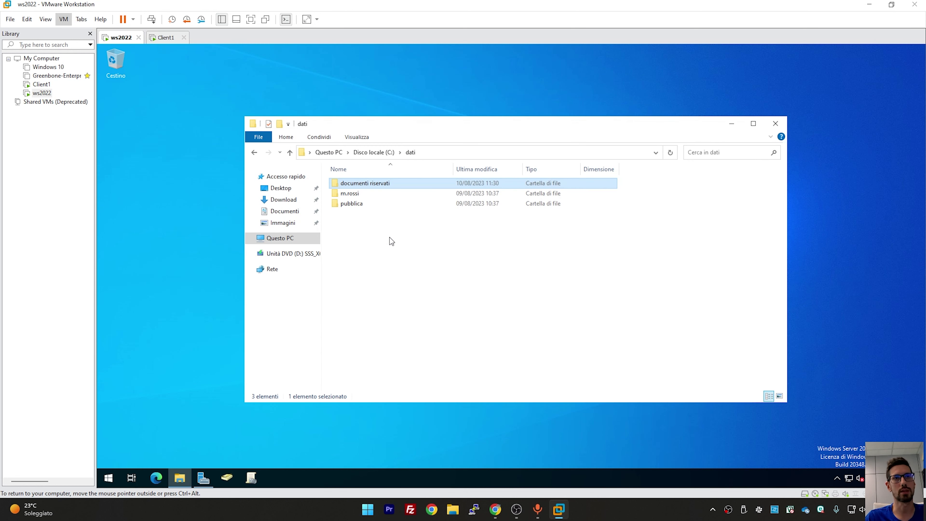
{"action": "double_click", "coordinate": [364, 184]}
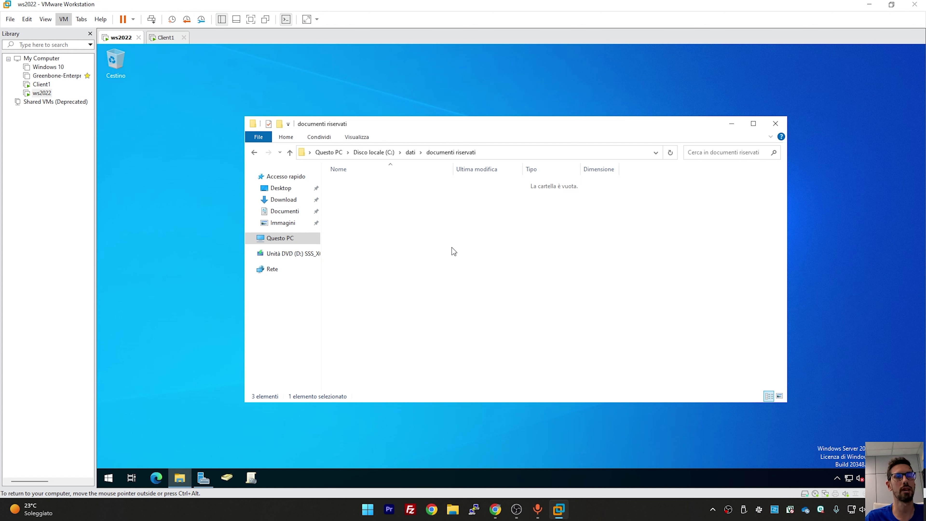
{"action": "left_click_drag", "start_coordinate": [404, 217], "coordinate": [585, 322]}
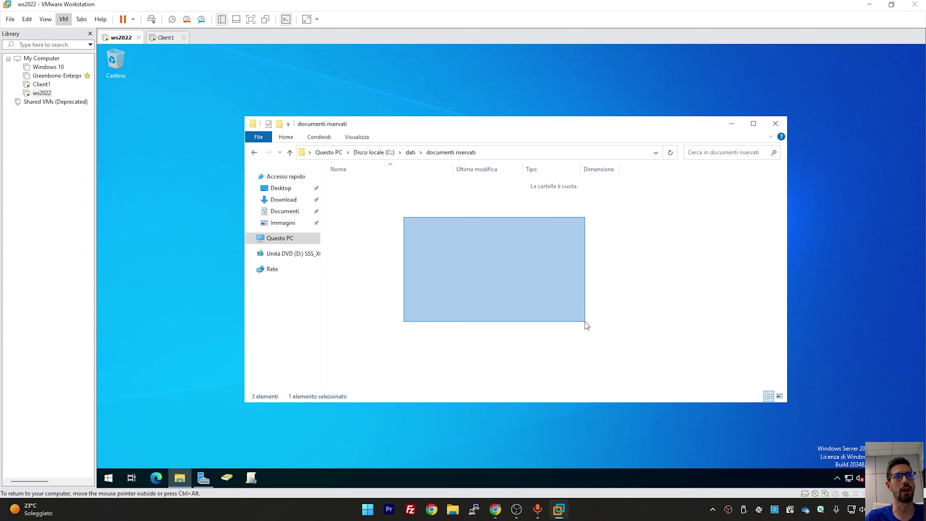
{"action": "left_click", "coordinate": [775, 124]}
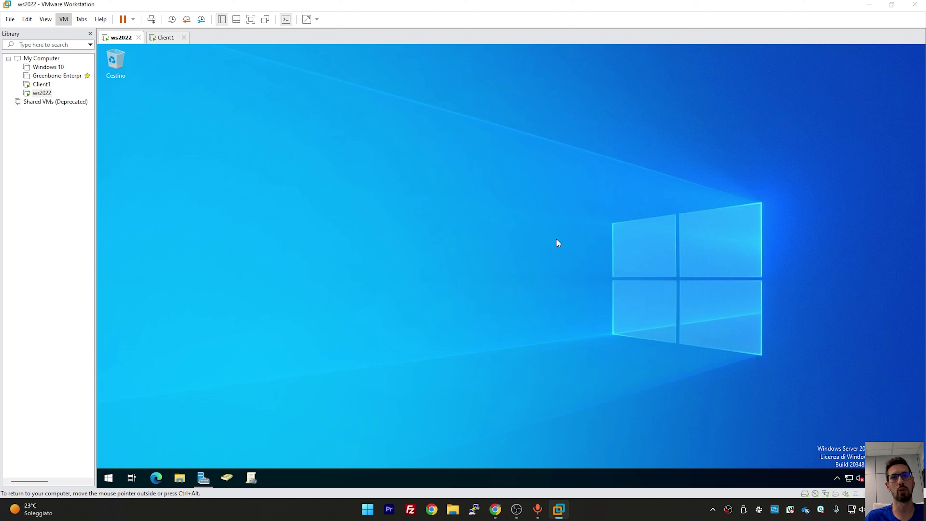
Open the AD RMS console from Server Manager Tools and show dc01's distributed rights policy templates
{"action": "left_click", "coordinate": [203, 478]}
{"action": "left_click", "coordinate": [846, 72]}
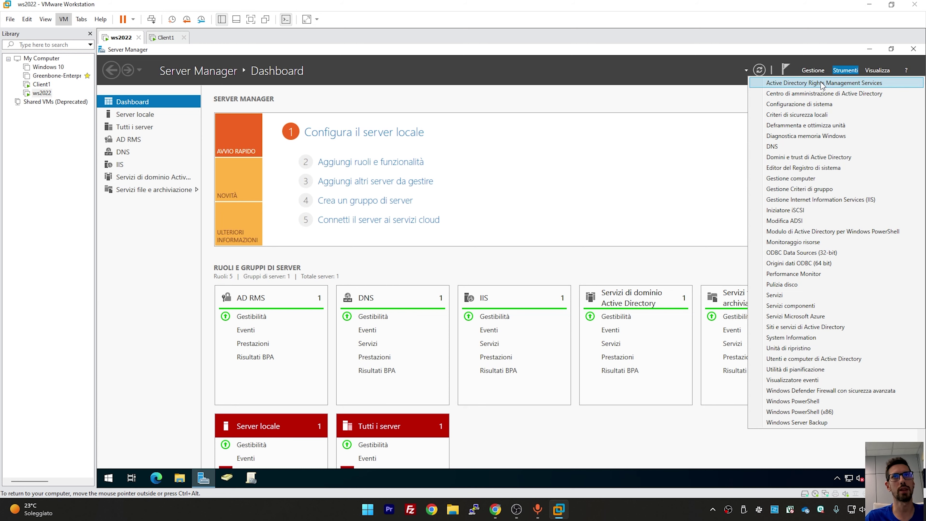
{"action": "left_click", "coordinate": [870, 49]}
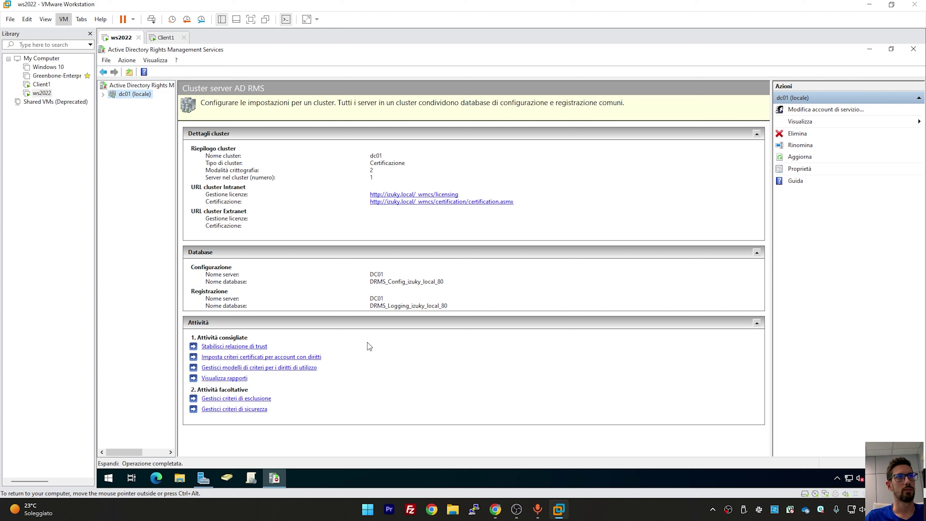
{"action": "double_click", "coordinate": [129, 94]}
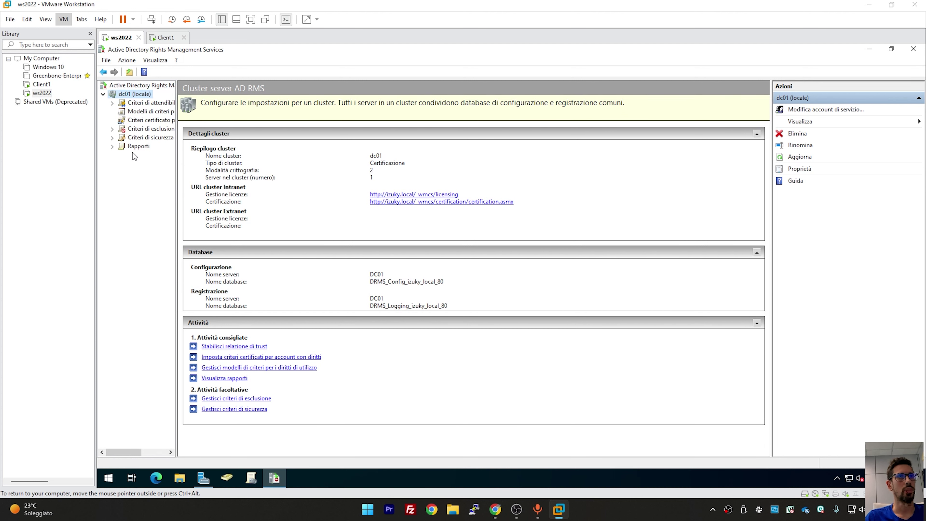
{"action": "left_click_drag", "start_coordinate": [177, 163], "coordinate": [224, 168]}
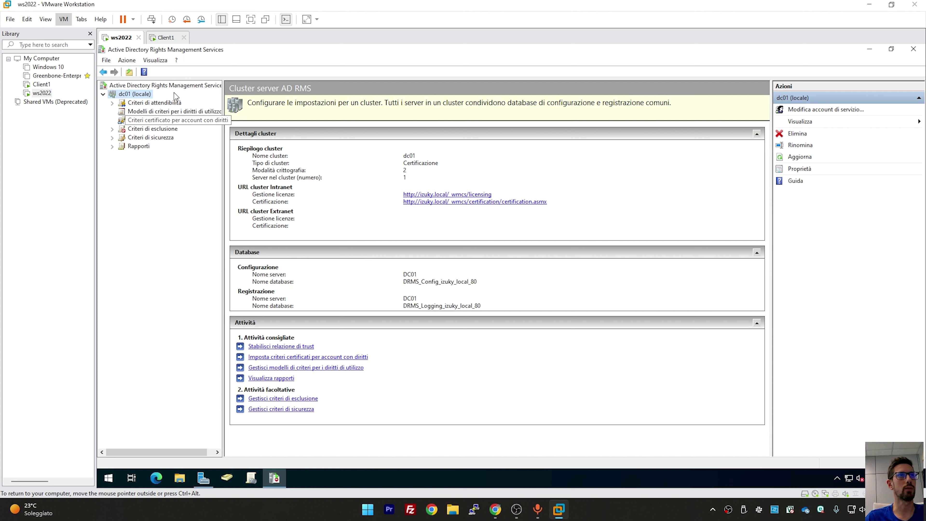
{"action": "left_click", "coordinate": [149, 116]}
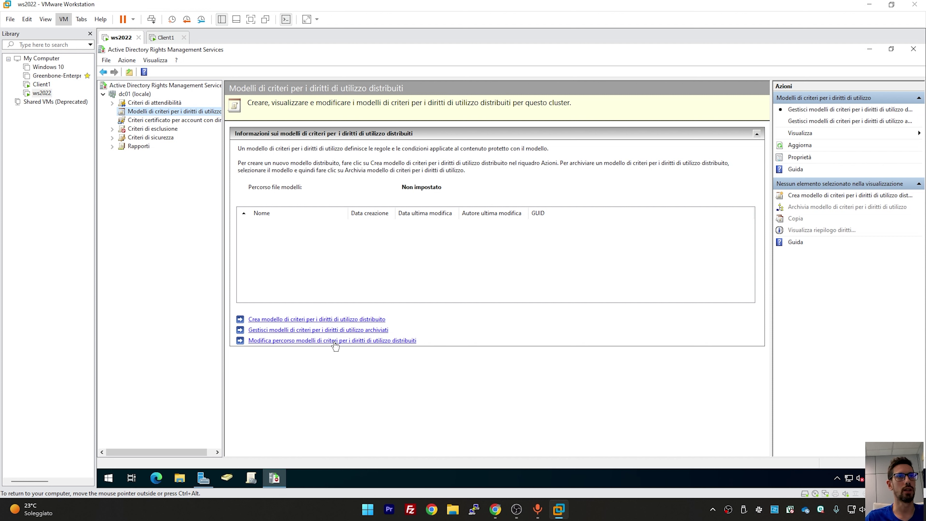
Allow export of rights policy templates in the template file location settings
{"action": "left_click", "coordinate": [292, 343]}
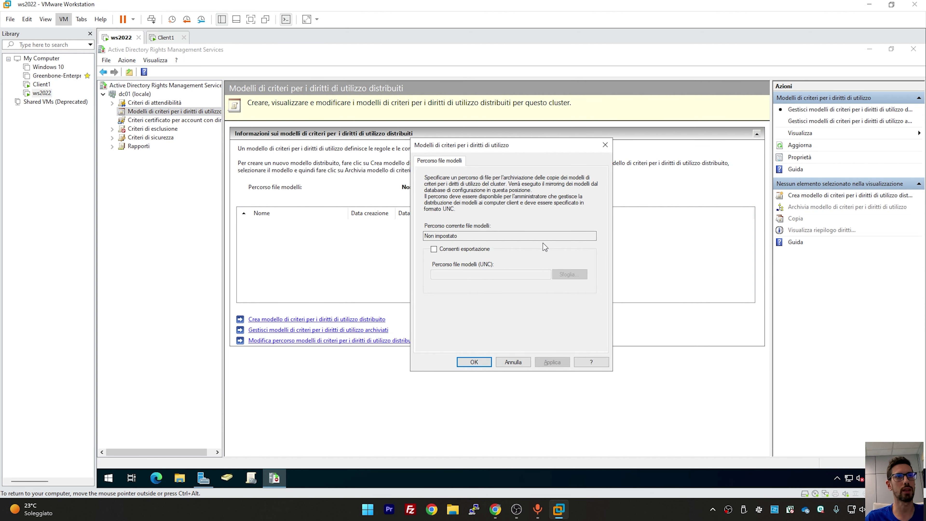
{"action": "left_click", "coordinate": [442, 250]}
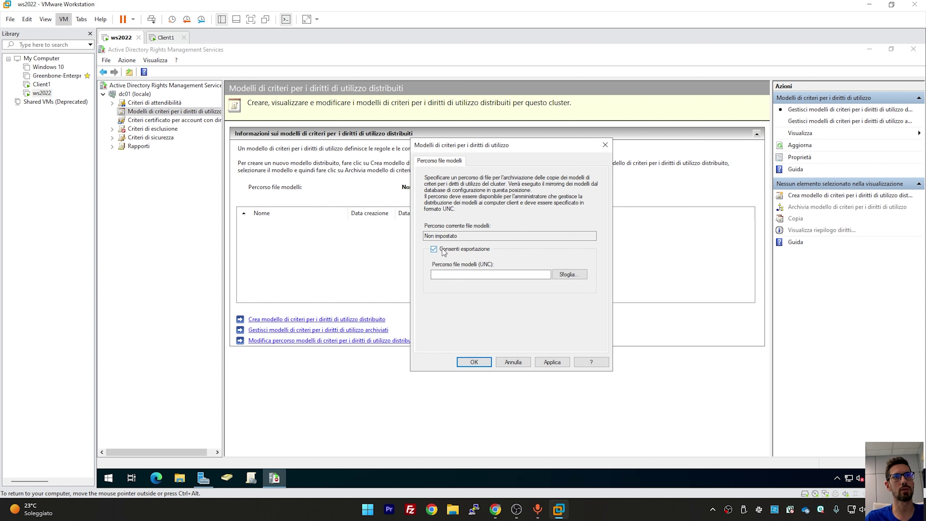
{"action": "left_click", "coordinate": [446, 275]}
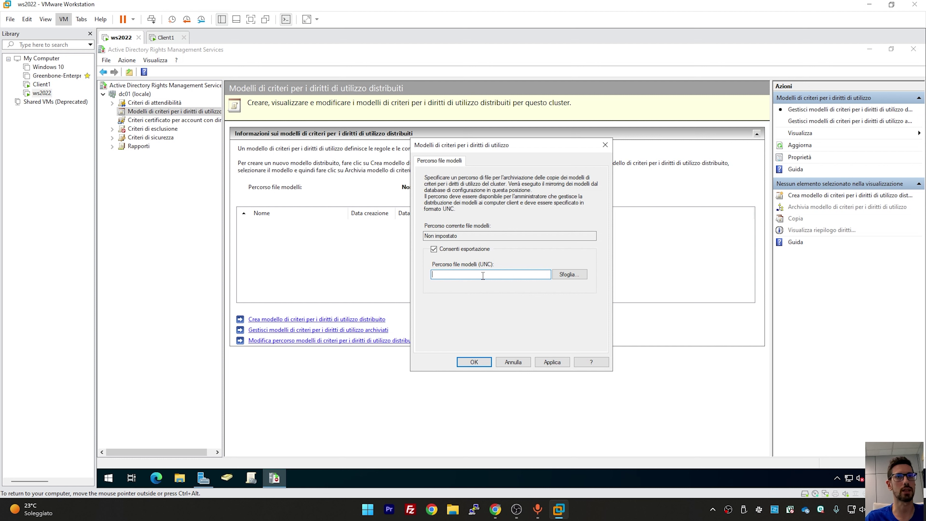
Open File Explorer with the Local Disk (C:) drive selected
{"action": "left_click", "coordinate": [179, 476]}
{"action": "left_click", "coordinate": [280, 261]}
{"action": "left_click", "coordinate": [404, 284]}
Create a new folder named adrmstemplate on the C: drive
{"action": "double_click", "coordinate": [404, 284]}
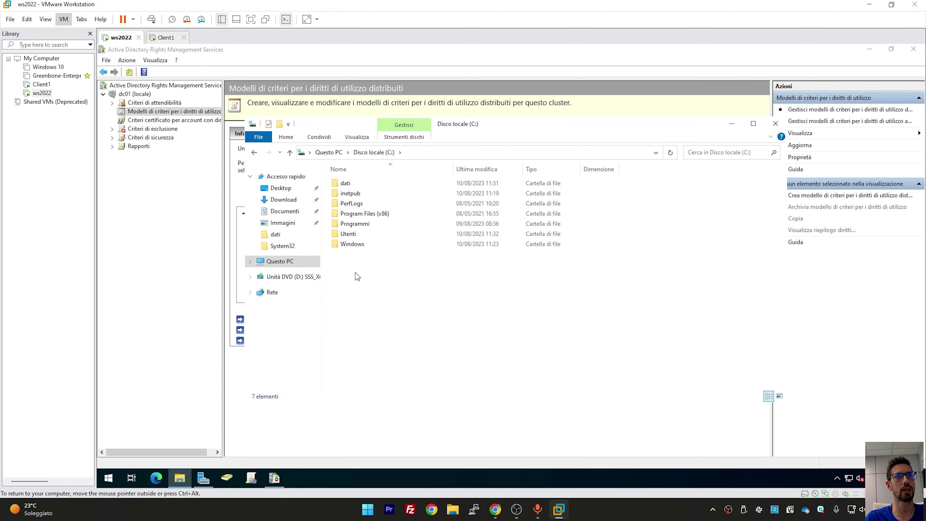
{"action": "right_click", "coordinate": [355, 272]}
{"action": "mouse_move", "coordinate": [433, 379]}
{"action": "left_click", "coordinate": [503, 372]}
{"action": "type", "text": "a"}
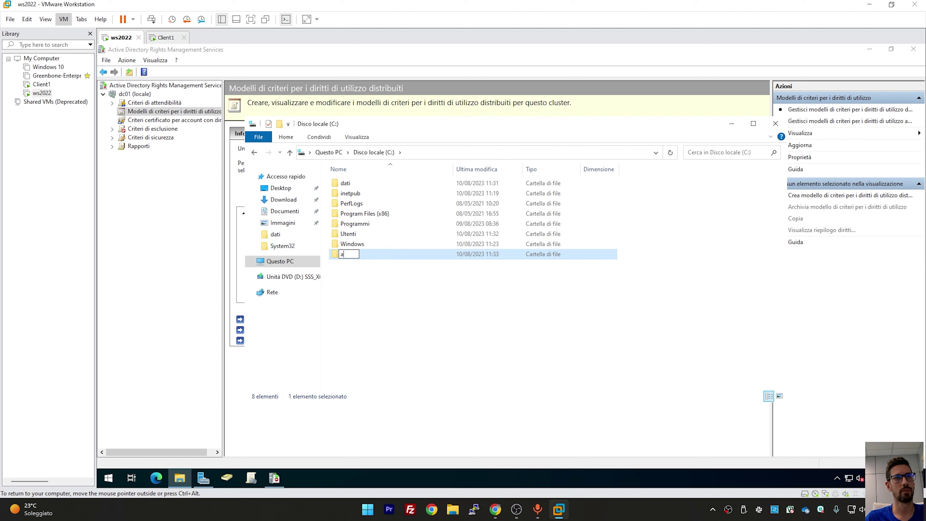
{"action": "type", "text": "drmstemplate"}
{"action": "key", "text": "Return"}
Share adrmstemplate with the adrms account at Read/Write, then close File Explorer
{"action": "right_click", "coordinate": [340, 258]}
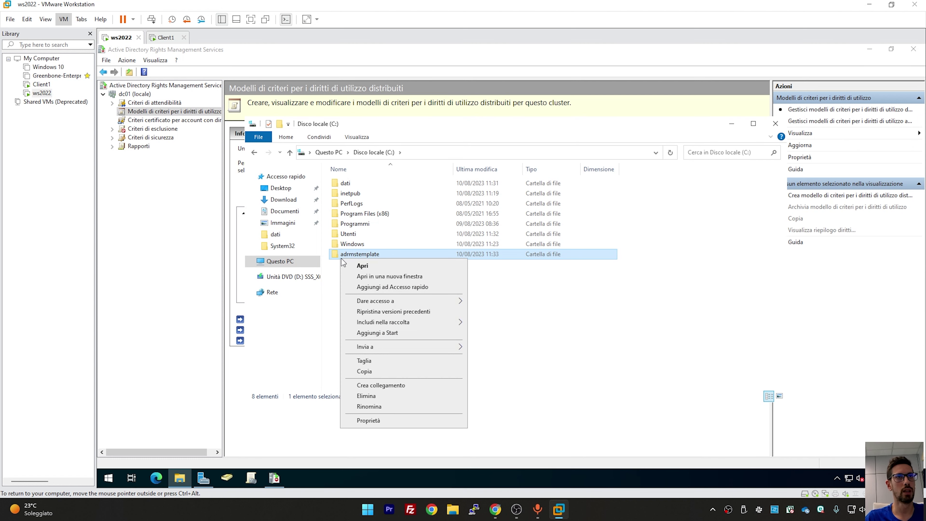
{"action": "mouse_move", "coordinate": [431, 301]}
{"action": "left_click", "coordinate": [498, 315]}
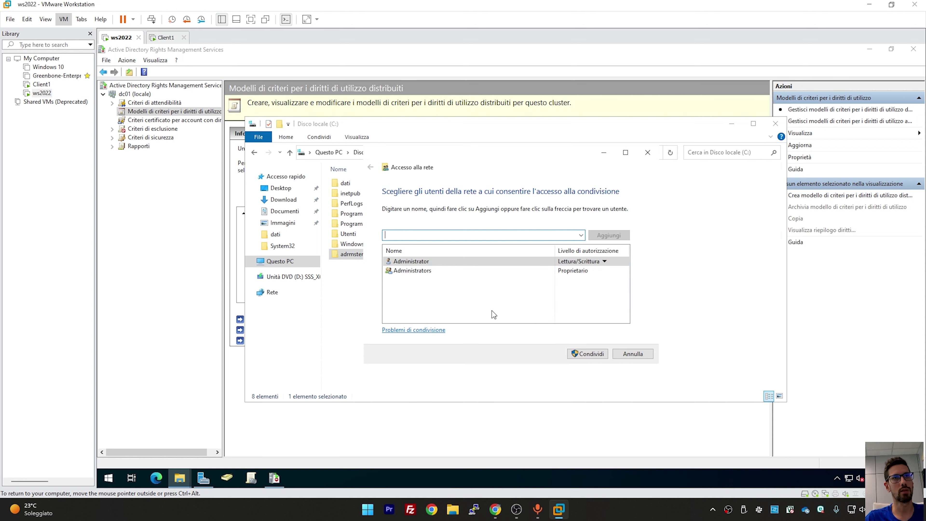
{"action": "type", "text": "adrms"}
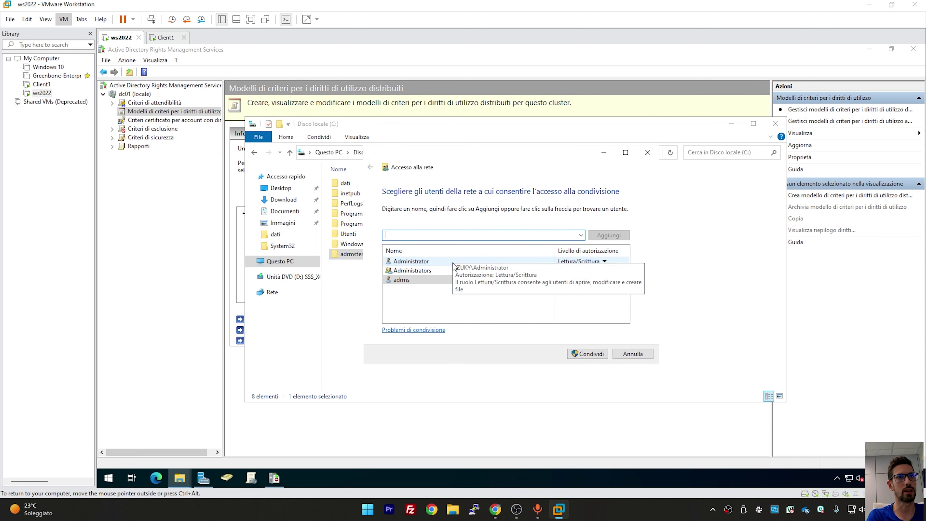
{"action": "key", "text": "Return"}
{"action": "left_click", "coordinate": [573, 280]}
{"action": "left_click", "coordinate": [605, 292]}
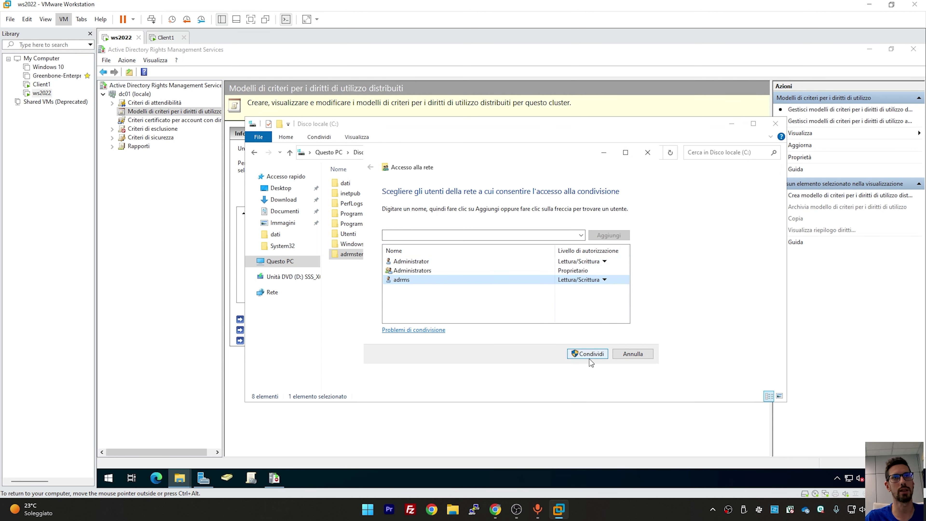
{"action": "left_click", "coordinate": [586, 354]}
{"action": "left_click", "coordinate": [603, 356]}
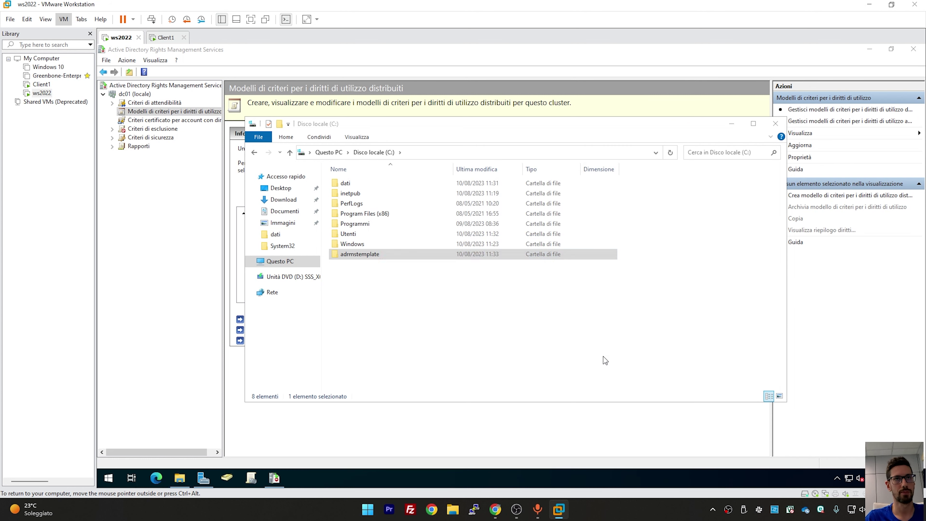
{"action": "left_click", "coordinate": [775, 125]}
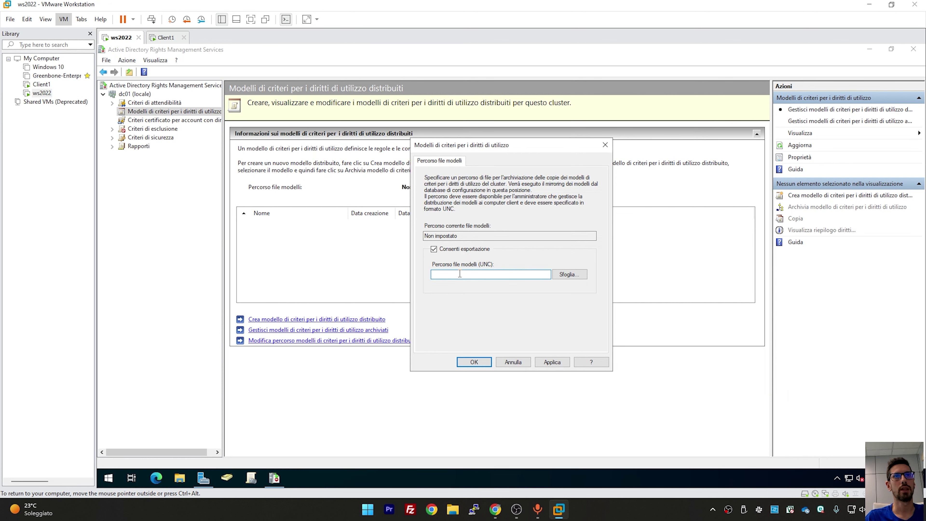
Set the template file location to \\dc01\adrmstemplate and apply it with OK
{"action": "left_click", "coordinate": [508, 274]}
{"action": "type", "text": "\\dc01\\adrmstemplate"}
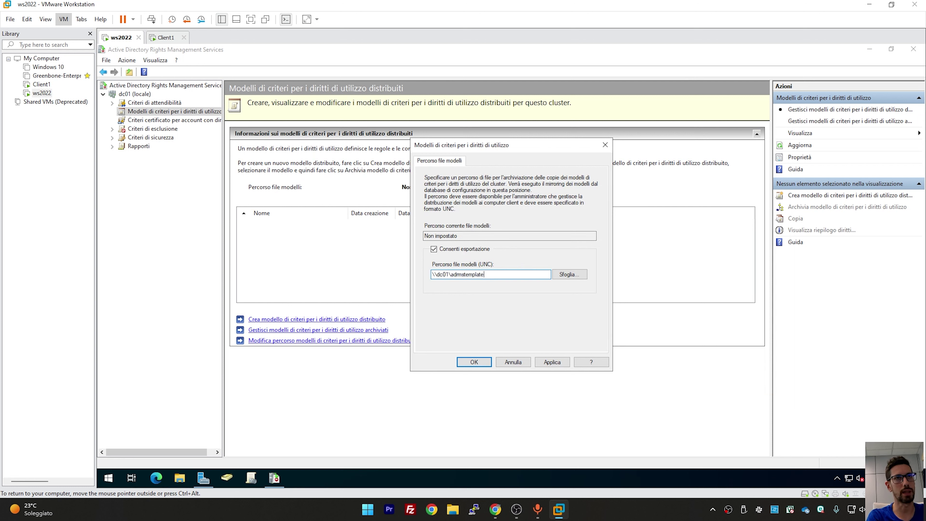
{"action": "left_click", "coordinate": [547, 361]}
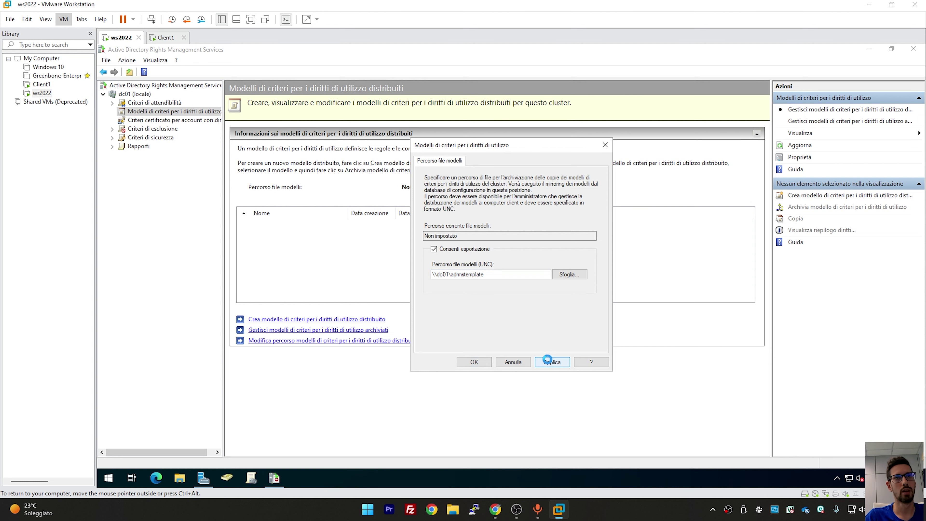
{"action": "left_click", "coordinate": [475, 363]}
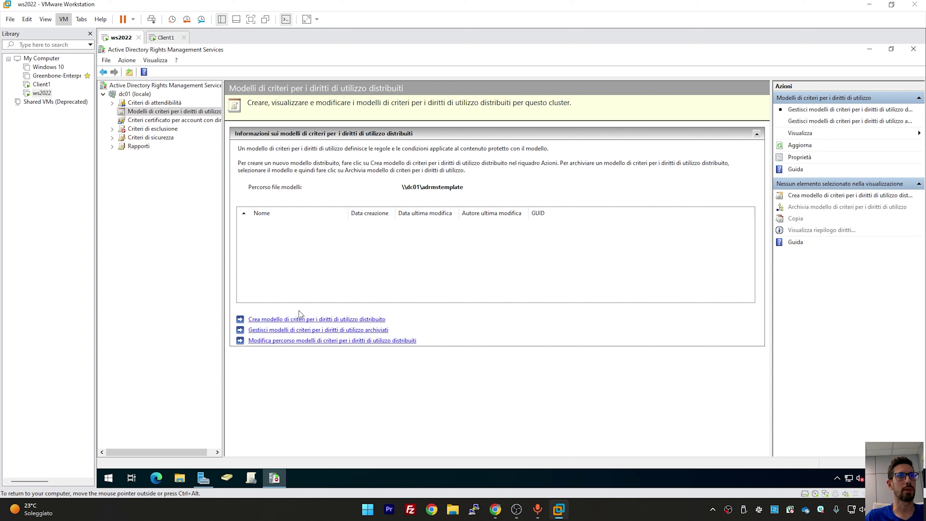
Create a template named 'Documenti Riservati' in Italian, described 'Documenti aziendali riservati'
{"action": "left_click", "coordinate": [286, 320]}
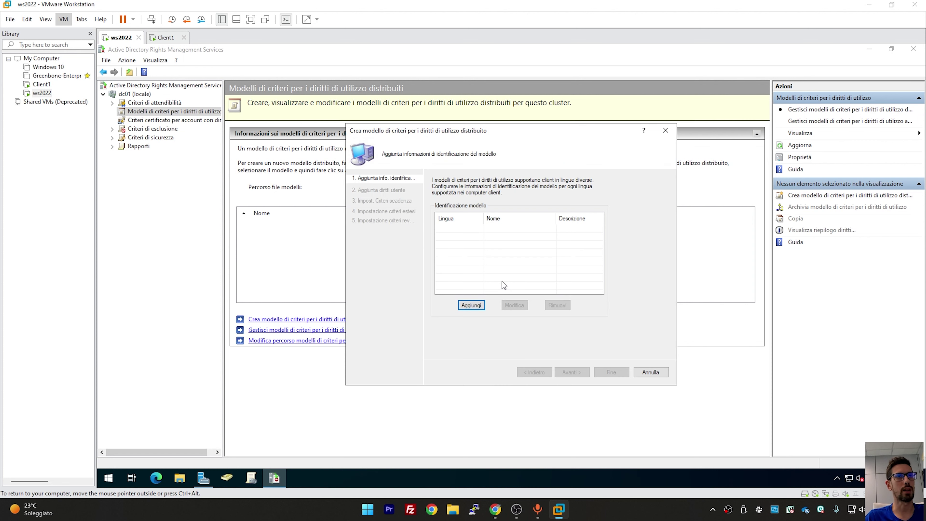
{"action": "left_click", "coordinate": [473, 306]}
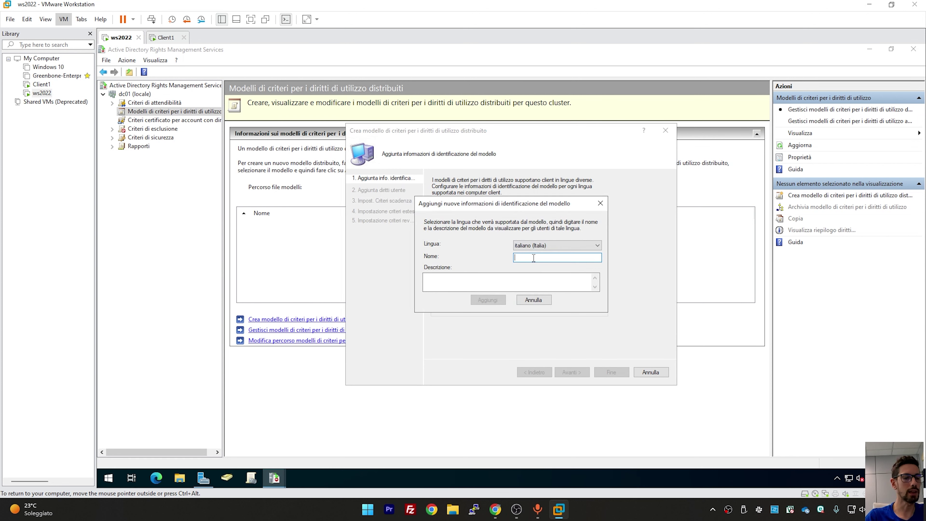
{"action": "type", "text": "Documenti"}
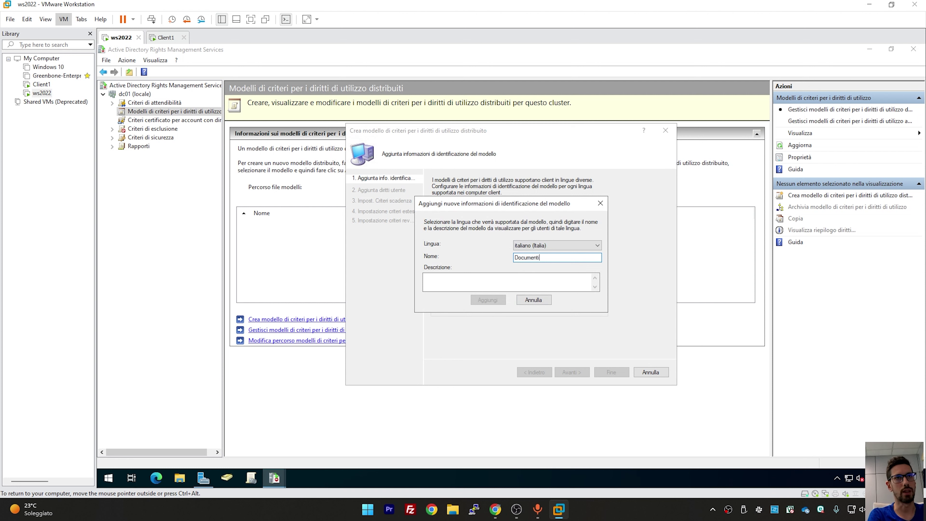
{"action": "type", "text": " Riseravati"}
{"action": "left_click", "coordinate": [474, 281]}
{"action": "type", "text": "Documenti "}
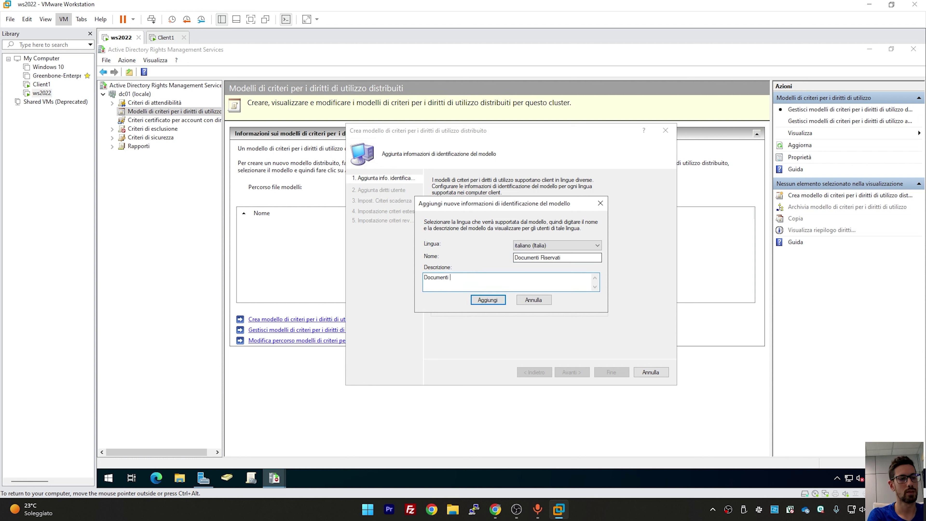
{"action": "type", "text": "aziendali riservati"}
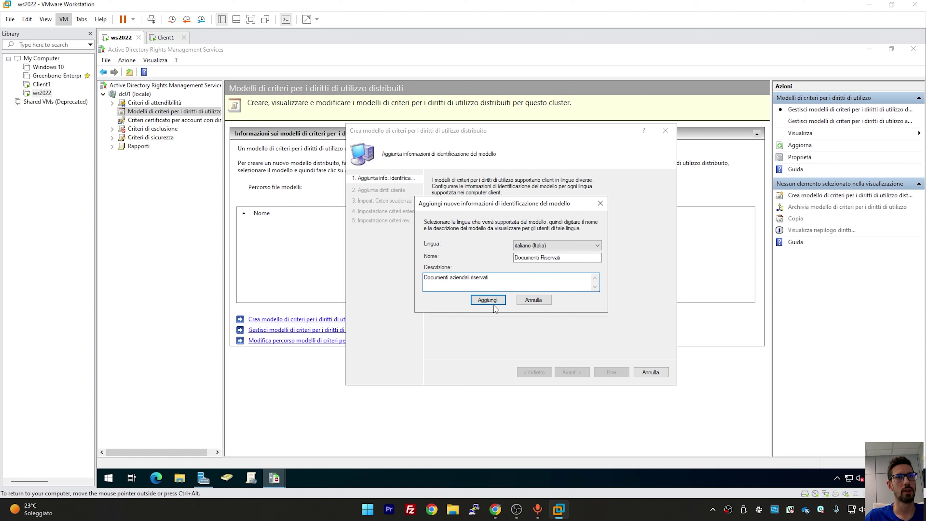
{"action": "left_click", "coordinate": [485, 301]}
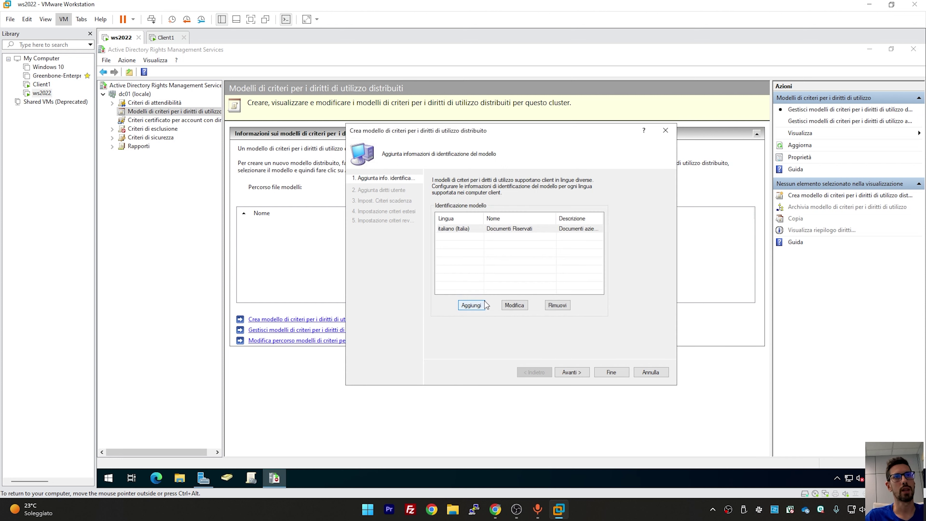
{"action": "left_click", "coordinate": [579, 372]}
{"action": "left_click", "coordinate": [506, 211]}
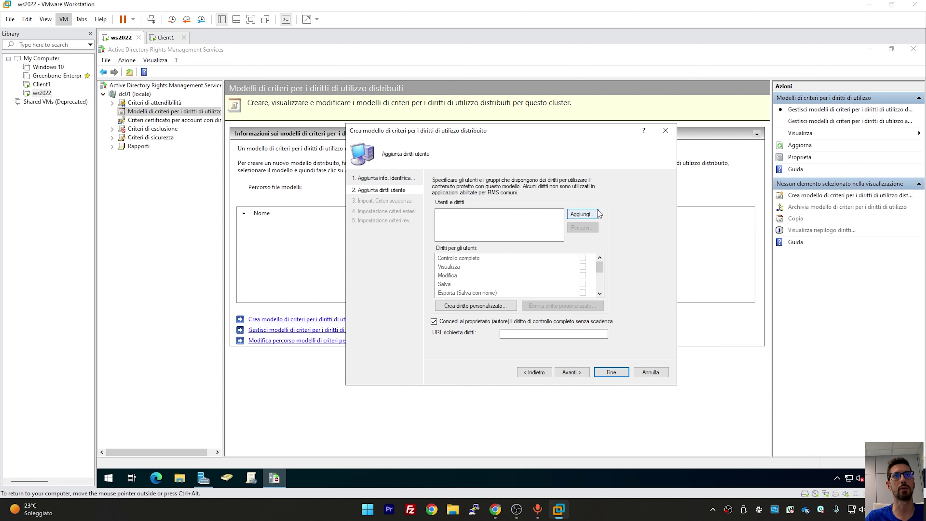
Add ANYONE to the template with the View right
{"action": "left_click", "coordinate": [587, 214]}
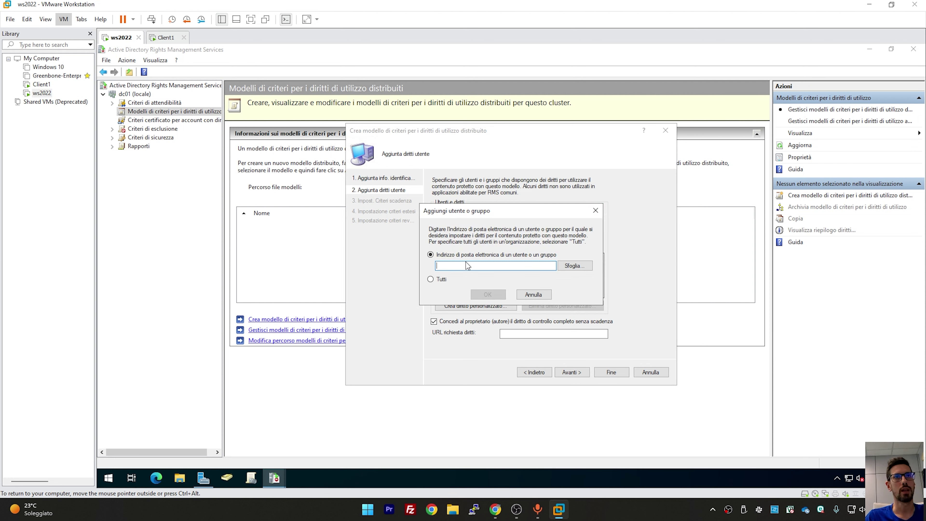
{"action": "left_click", "coordinate": [442, 280]}
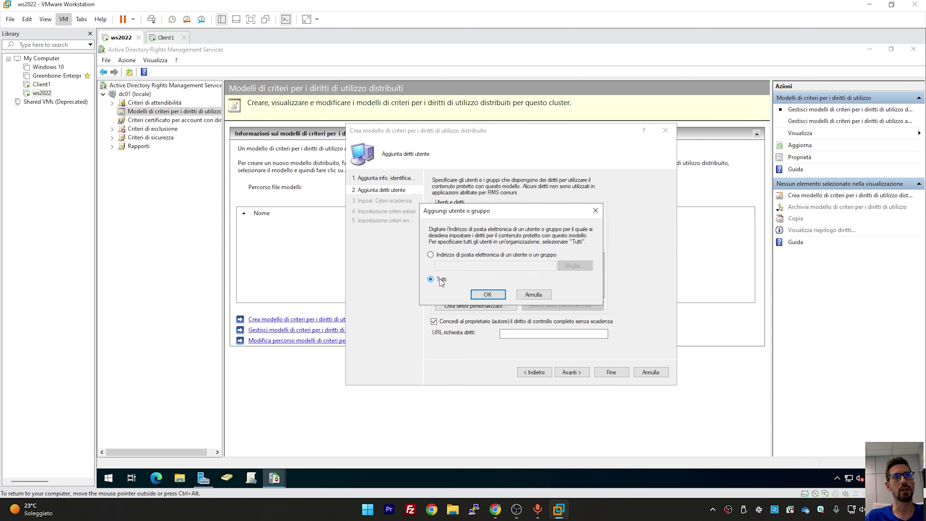
{"action": "left_click", "coordinate": [481, 296]}
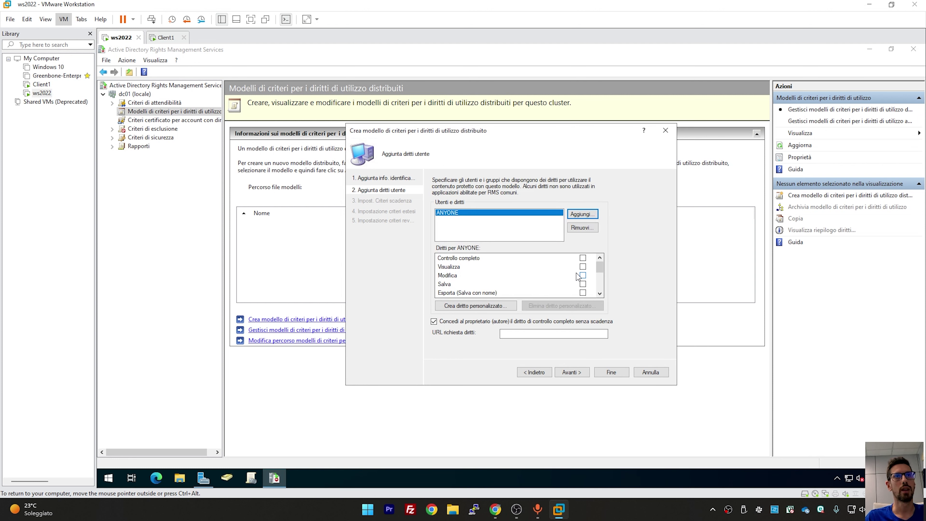
{"action": "left_click", "coordinate": [583, 267]}
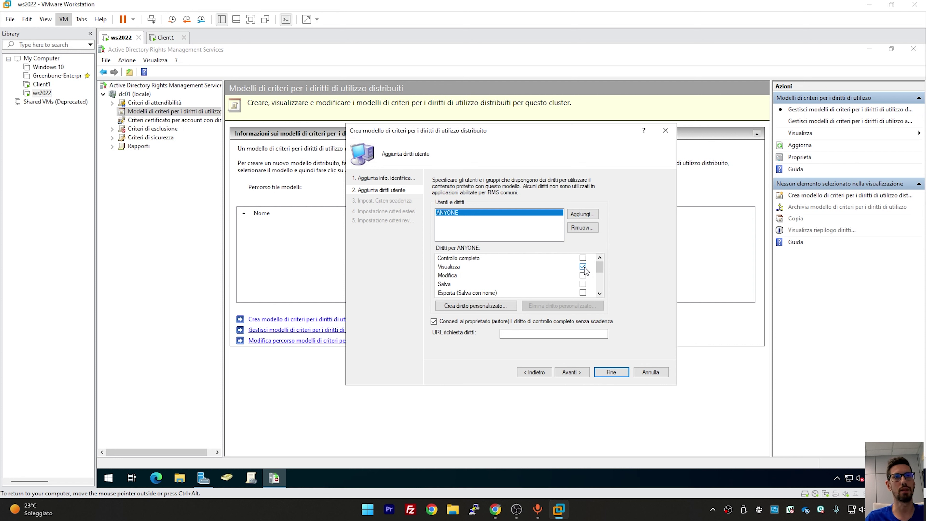
Try adding a specific user by browsing the directory for 'utente'
{"action": "left_click", "coordinate": [581, 216]}
{"action": "type", "text": "a"}
{"action": "key", "text": "BackSpace"}
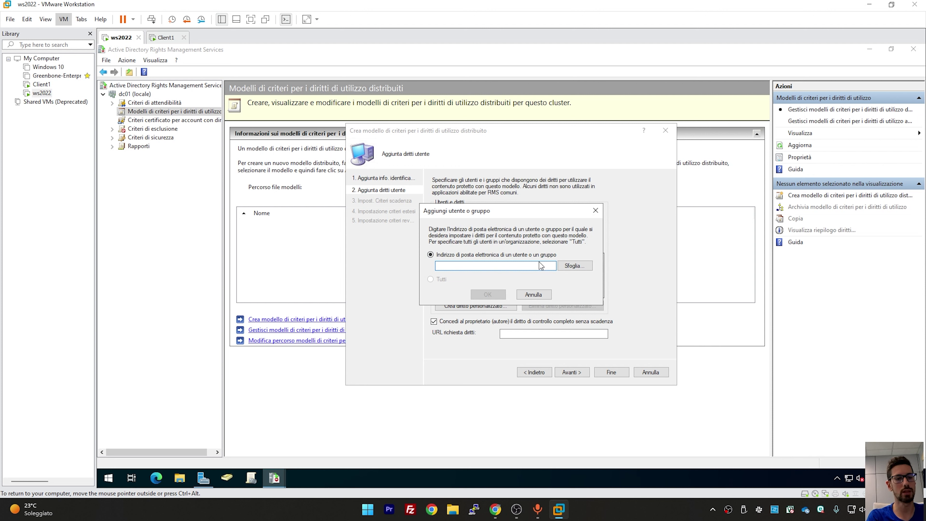
{"action": "left_click", "coordinate": [577, 262]}
{"action": "type", "text": "utente"}
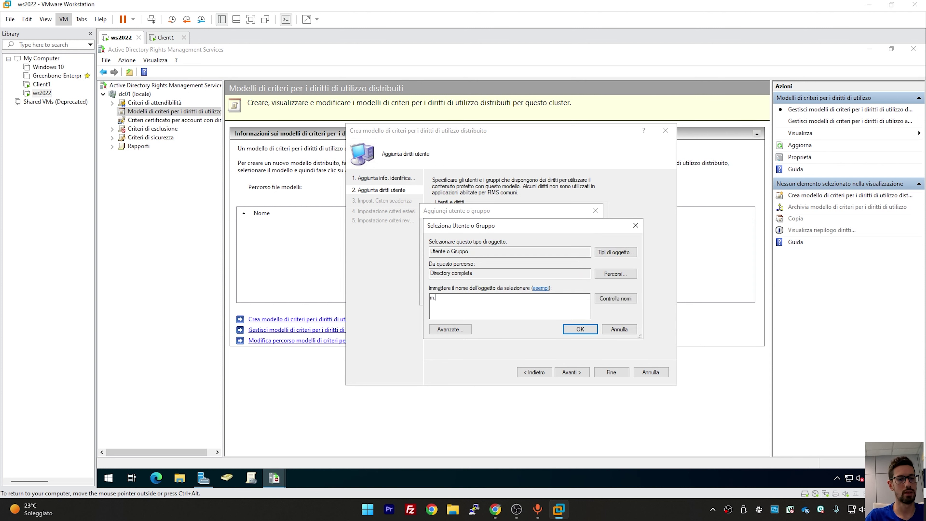
{"action": "key", "text": "Return"}
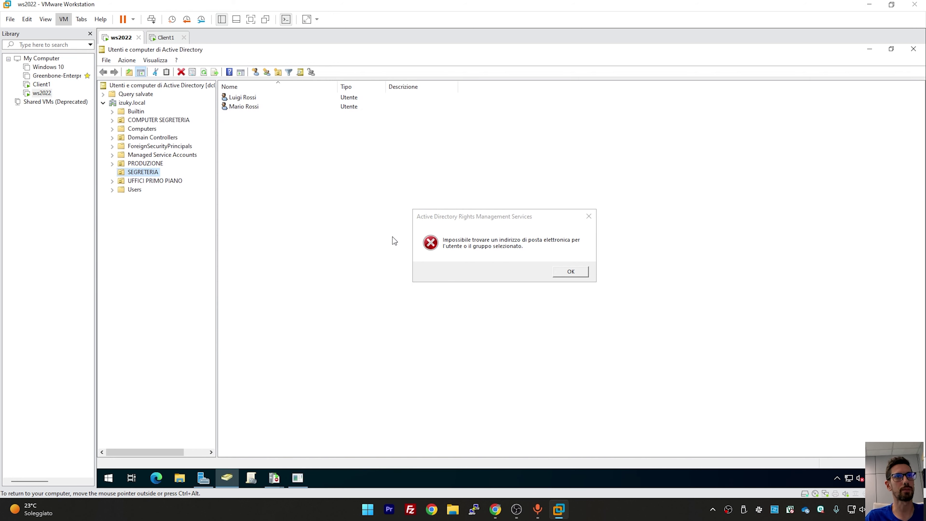
Give the second SEGRETERIA user an e-mail address in their properties
{"action": "double_click", "coordinate": [250, 106]}
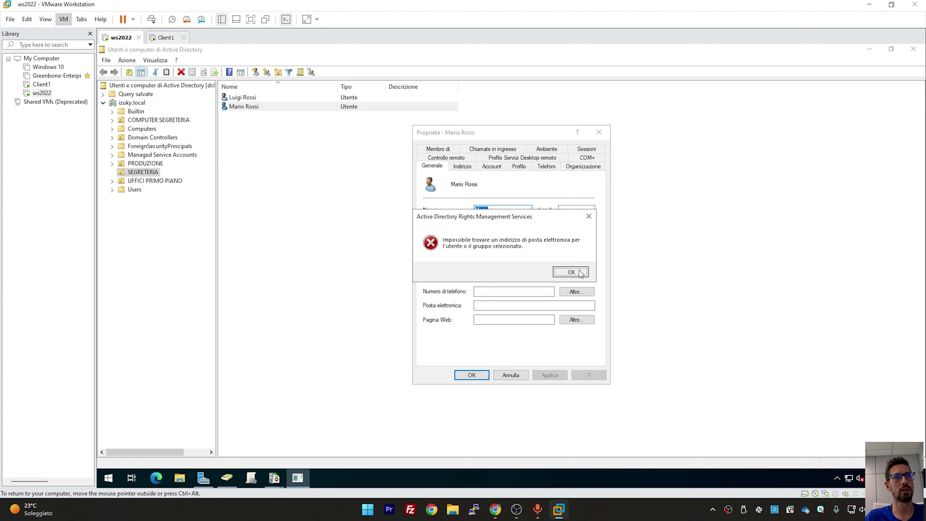
{"action": "left_click", "coordinate": [571, 271]}
{"action": "left_click", "coordinate": [488, 304]}
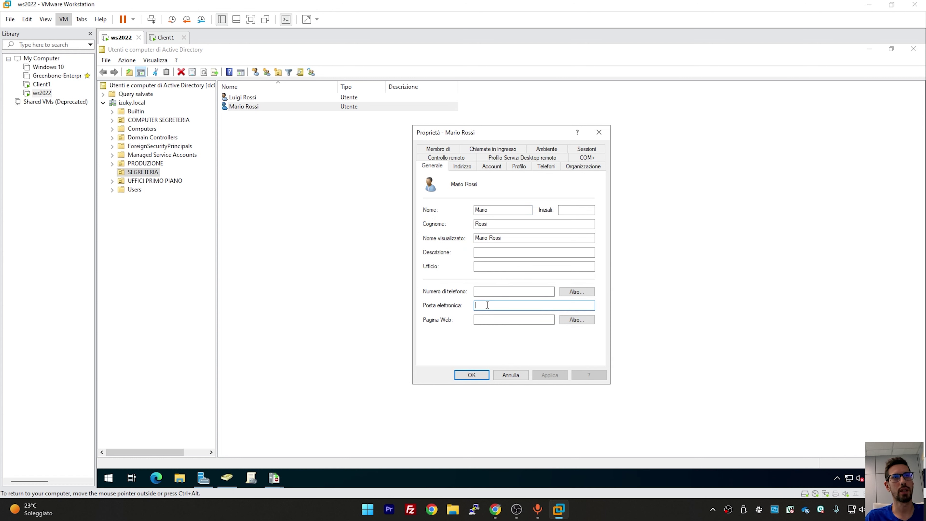
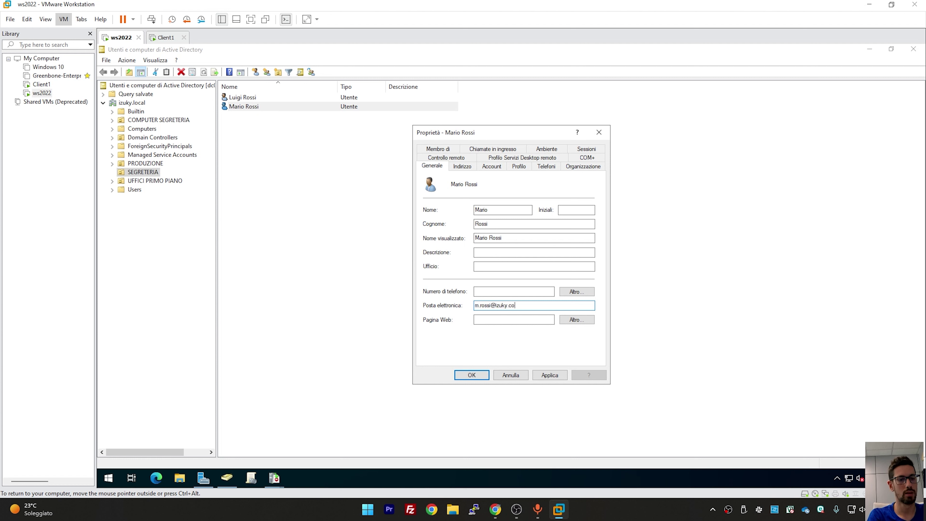
{"action": "left_click", "coordinate": [550, 376]}
{"action": "left_click", "coordinate": [486, 377]}
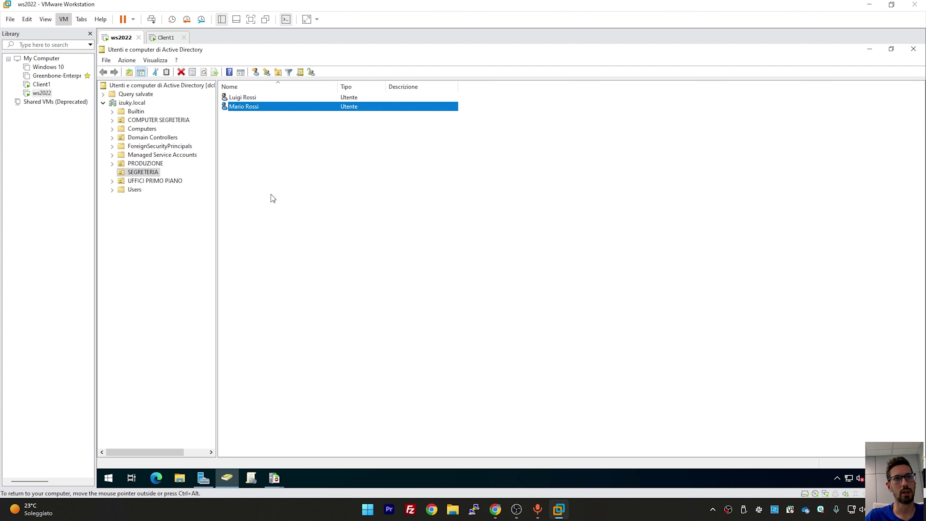
Give the first SEGRETERIA user an e-mail address, then return to the template's add-user dialog
{"action": "double_click", "coordinate": [252, 96]}
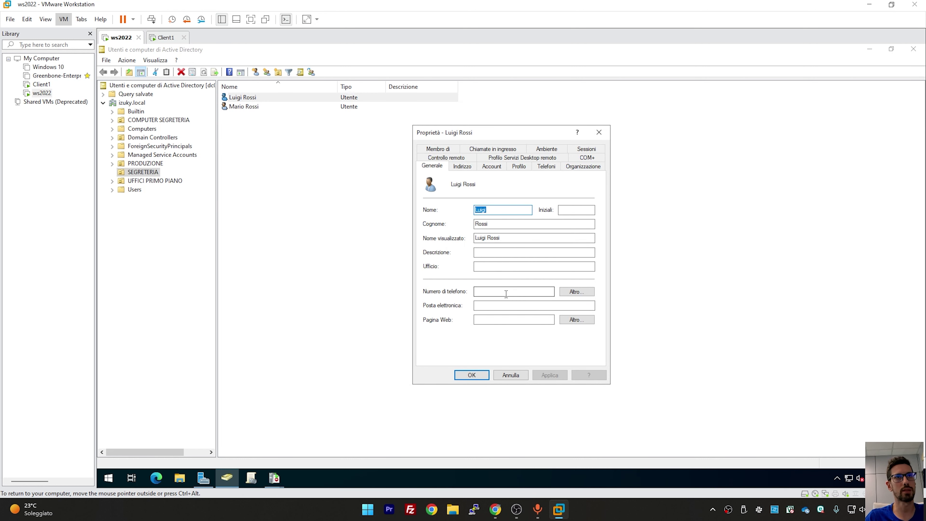
{"action": "left_click", "coordinate": [503, 306]}
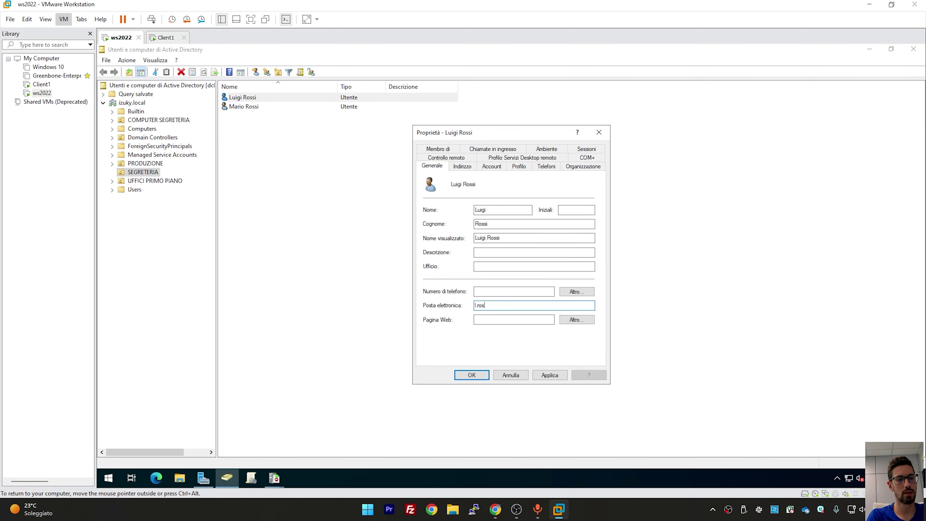
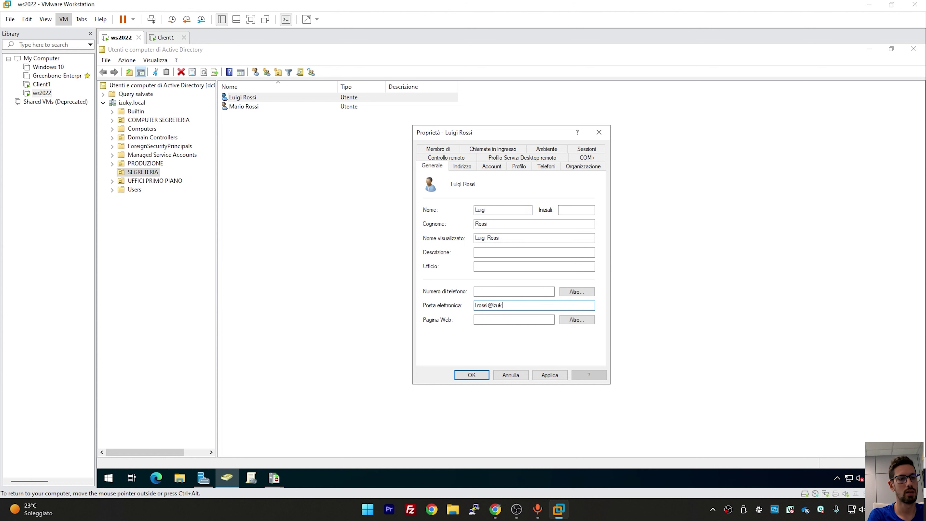
{"action": "key", "text": "Return"}
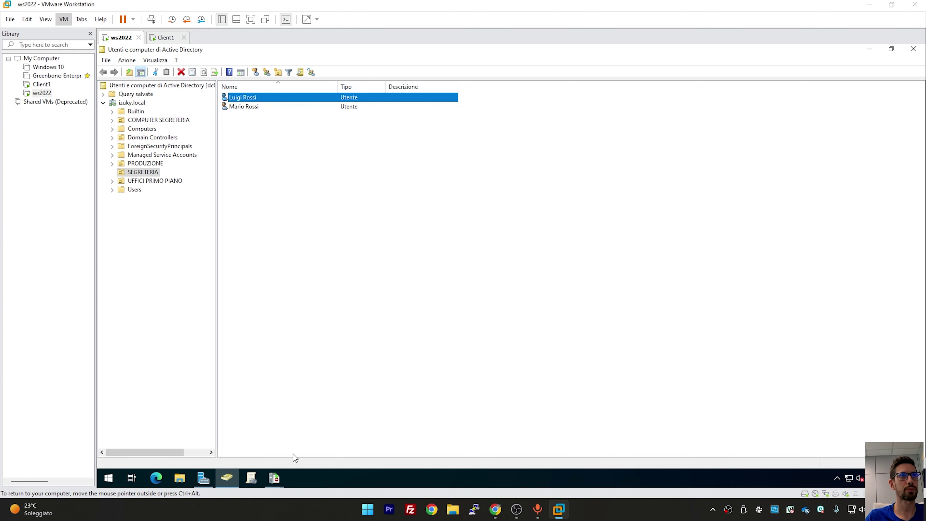
{"action": "mouse_move", "coordinate": [274, 478]}
{"action": "left_click", "coordinate": [301, 454]}
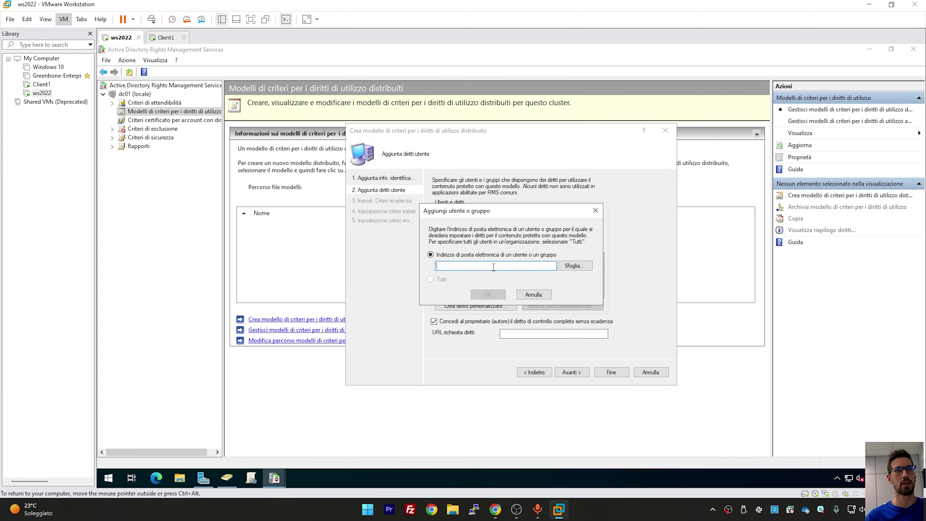
Add the user, resolved by e-mail address, to the template with Full Control
{"action": "type", "text": "m.rossi"}
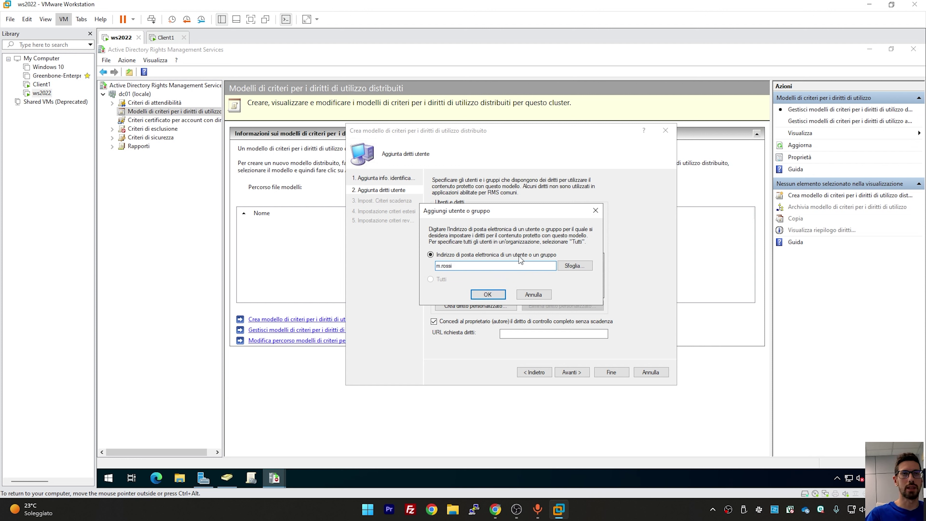
{"action": "left_click", "coordinate": [587, 266]}
{"action": "type", "text": "m.rios"}
{"action": "key", "text": "Return"}
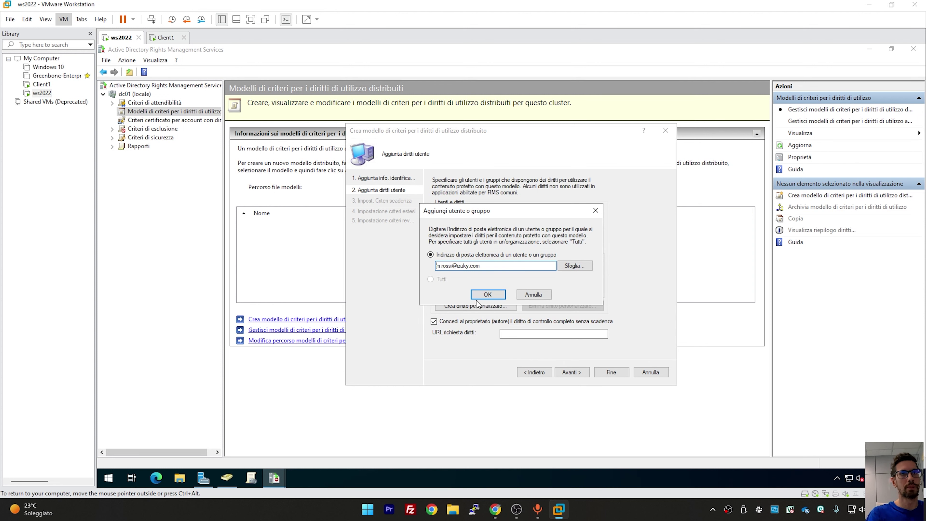
{"action": "left_click", "coordinate": [482, 295]}
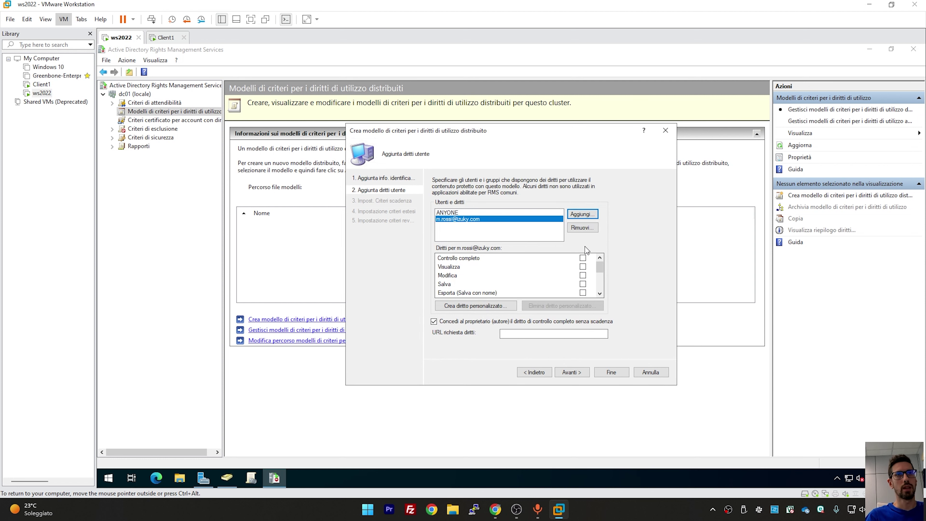
{"action": "left_click", "coordinate": [583, 258]}
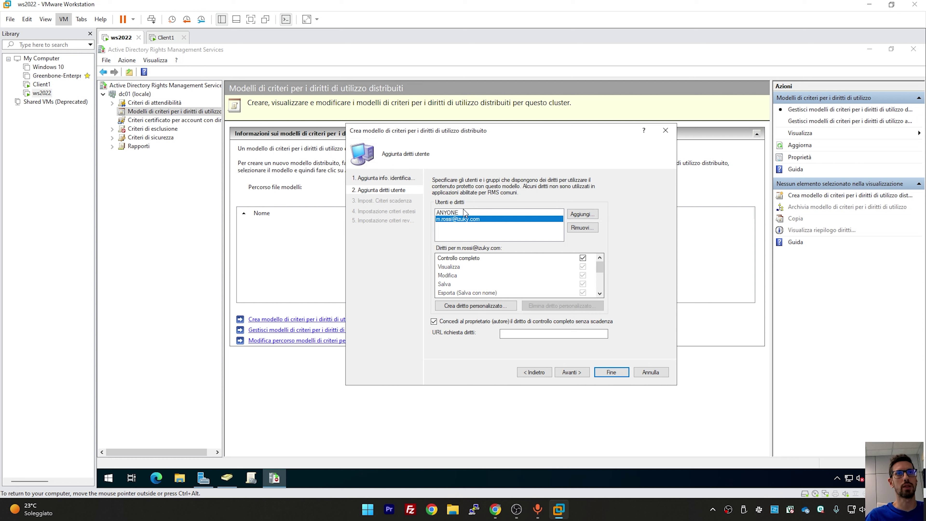
Finish the template wizard and select the new Documenti Riservati template in the list
{"action": "left_click", "coordinate": [475, 212]}
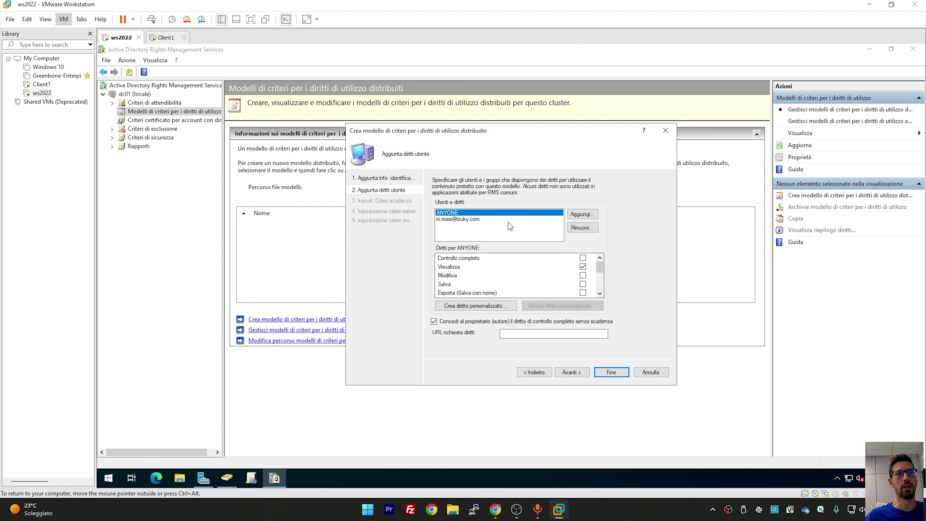
{"action": "left_click", "coordinate": [500, 219]}
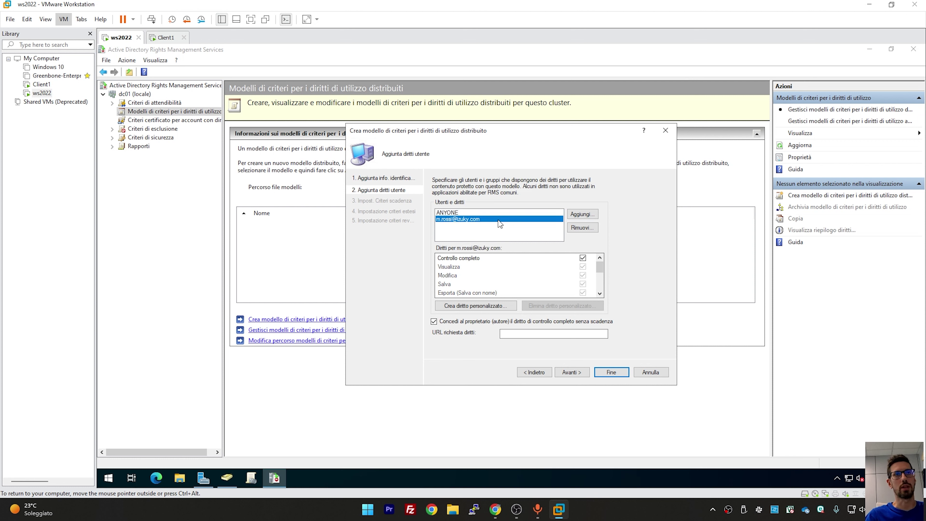
{"action": "left_click", "coordinate": [580, 371]}
{"action": "left_click", "coordinate": [576, 372]}
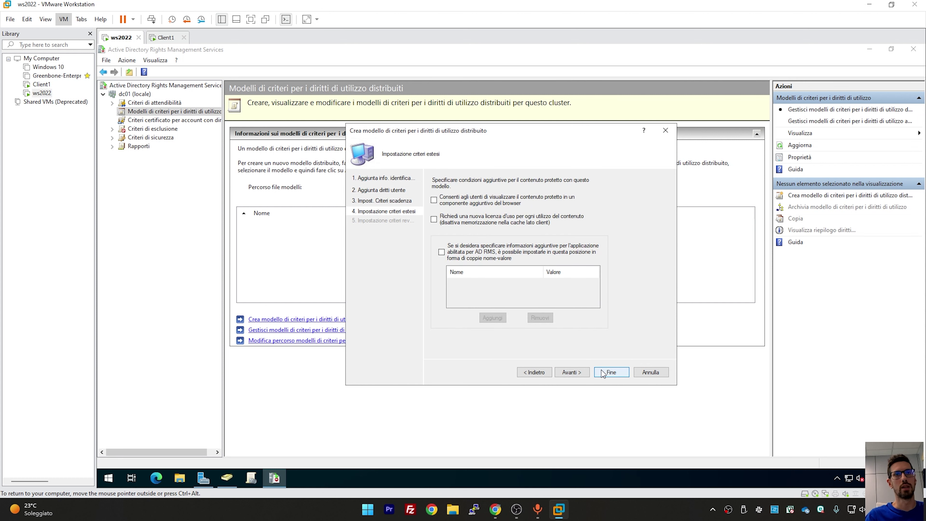
{"action": "left_click", "coordinate": [610, 371]}
{"action": "left_click", "coordinate": [344, 223]}
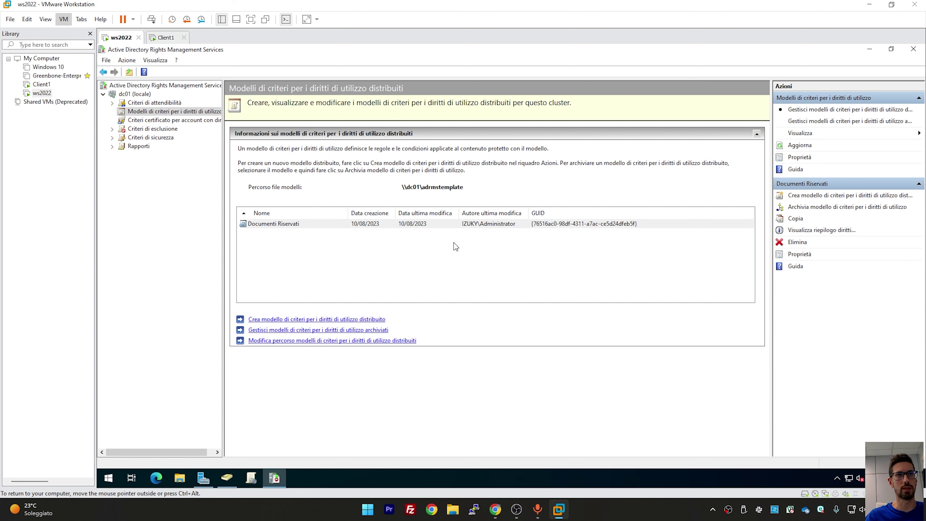
{"action": "left_click", "coordinate": [166, 37]}
Sign in to Client1 with the account password
{"action": "left_click_drag", "start_coordinate": [630, 352], "coordinate": [604, 55]}
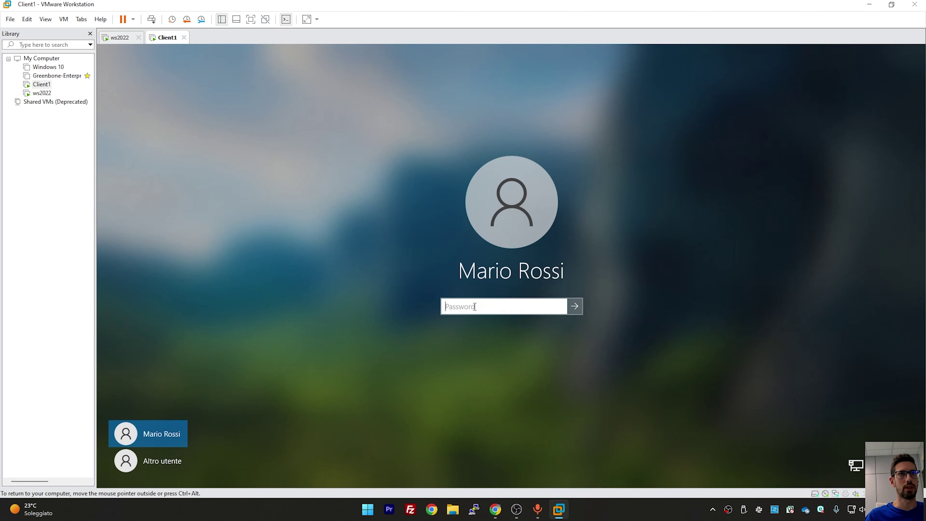
{"action": "left_click", "coordinate": [474, 307]}
{"action": "type", "text": "*******"}
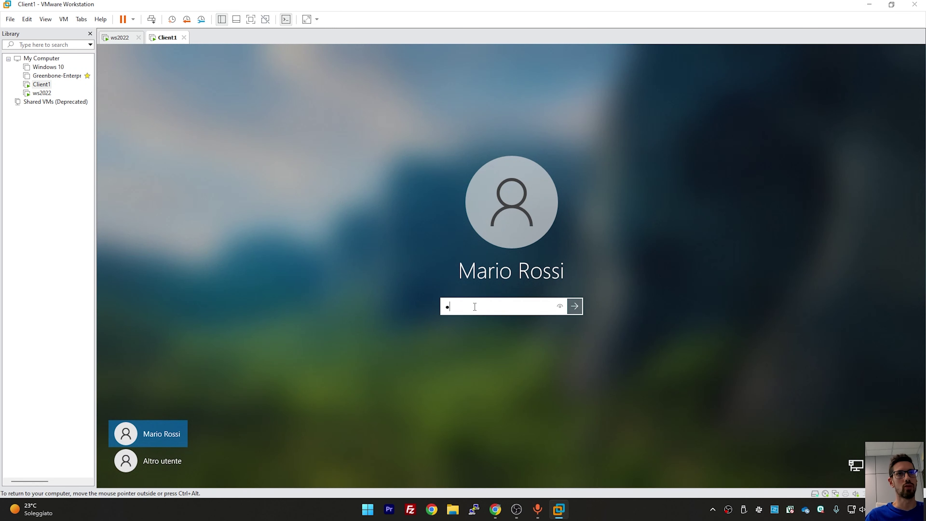
{"action": "key", "text": "Return"}
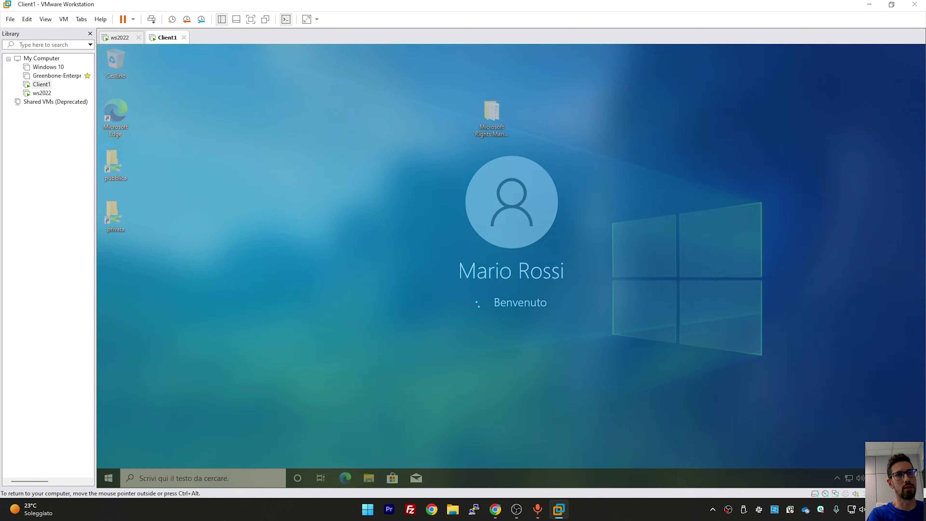
{"action": "left_click", "coordinate": [478, 276]}
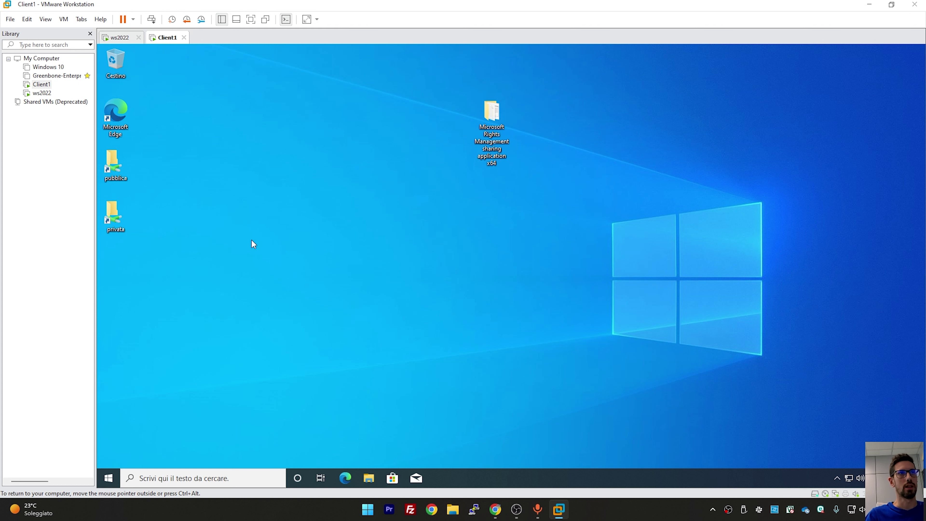
Place a desktop shortcut to dc01's documenti riservati share and close the folder window
{"action": "double_click", "coordinate": [116, 162]}
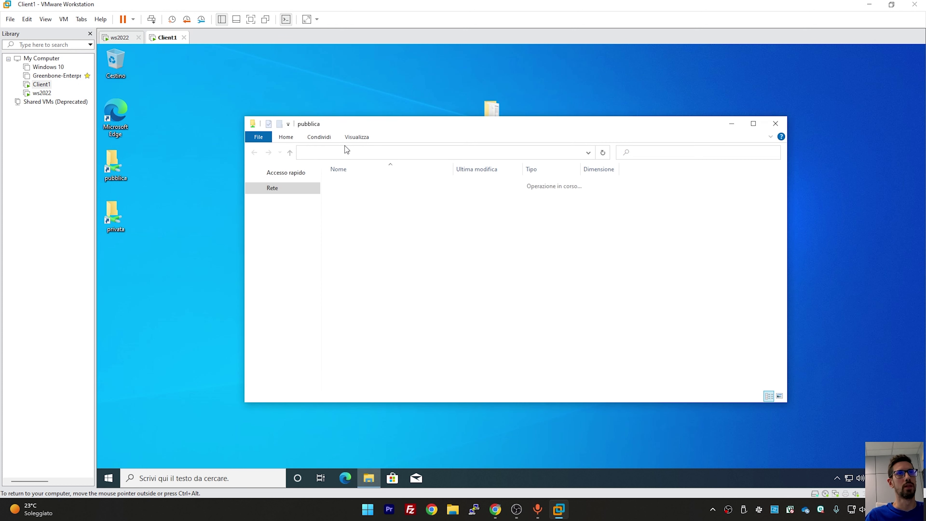
{"action": "left_click", "coordinate": [344, 152]}
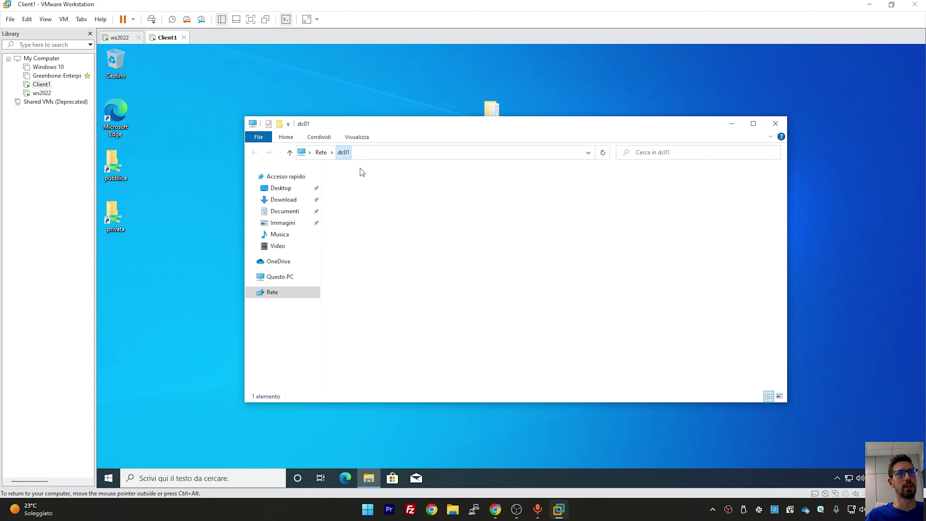
{"action": "double_click", "coordinate": [519, 180]}
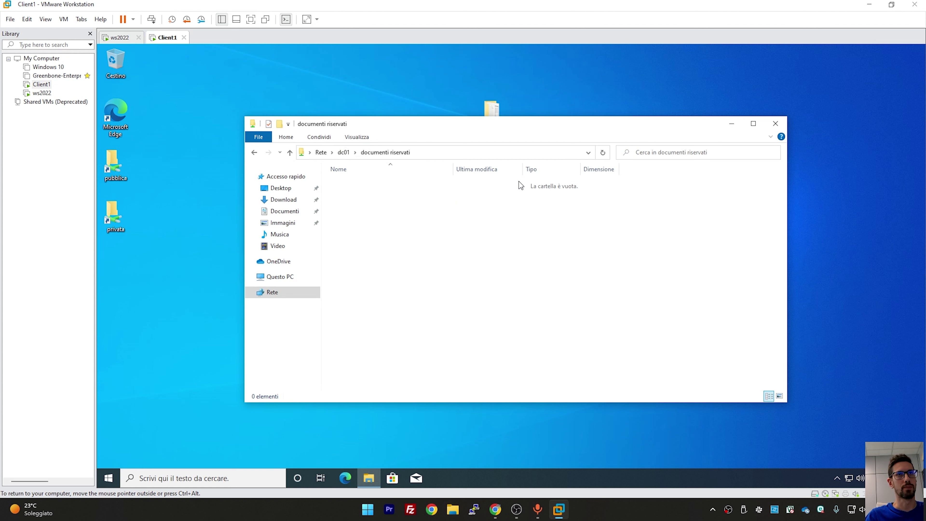
{"action": "left_click", "coordinate": [347, 152]}
{"action": "left_click_drag", "start_coordinate": [496, 177], "coordinate": [381, 79]}
{"action": "left_click", "coordinate": [408, 106]}
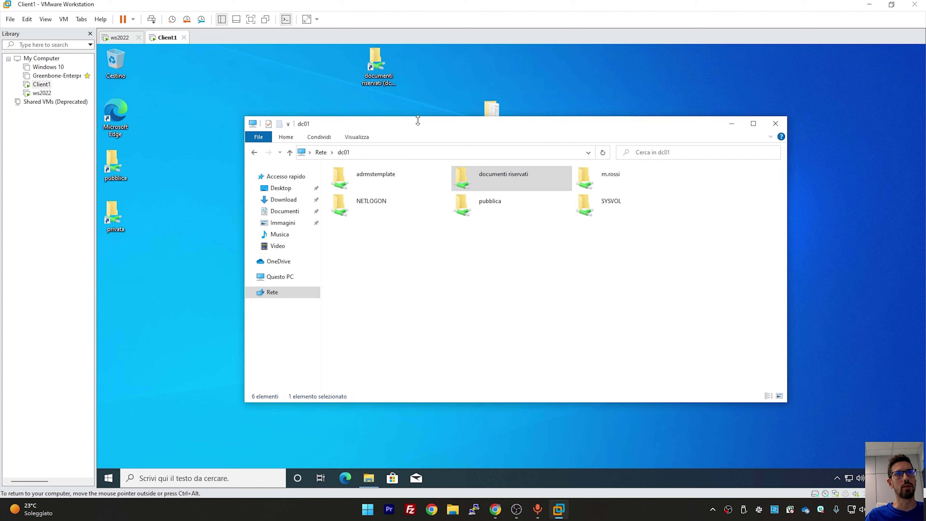
{"action": "left_click_drag", "start_coordinate": [415, 121], "coordinate": [416, 131]}
{"action": "left_click", "coordinate": [774, 135]}
{"action": "left_click_drag", "start_coordinate": [378, 65], "coordinate": [350, 223]}
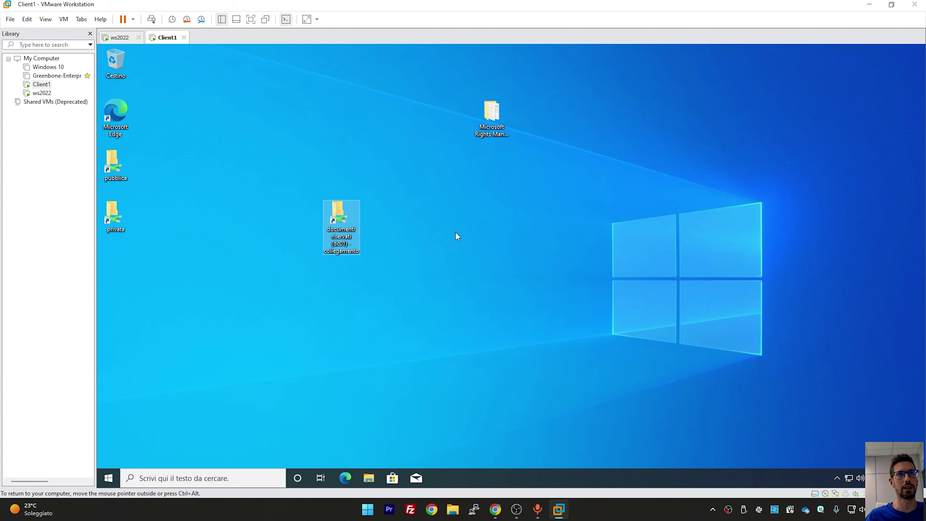
{"action": "left_click", "coordinate": [585, 157]}
Install the Microsoft Rights Management sharing application and restart to complete setup
{"action": "left_click_drag", "start_coordinate": [507, 133], "coordinate": [509, 184]}
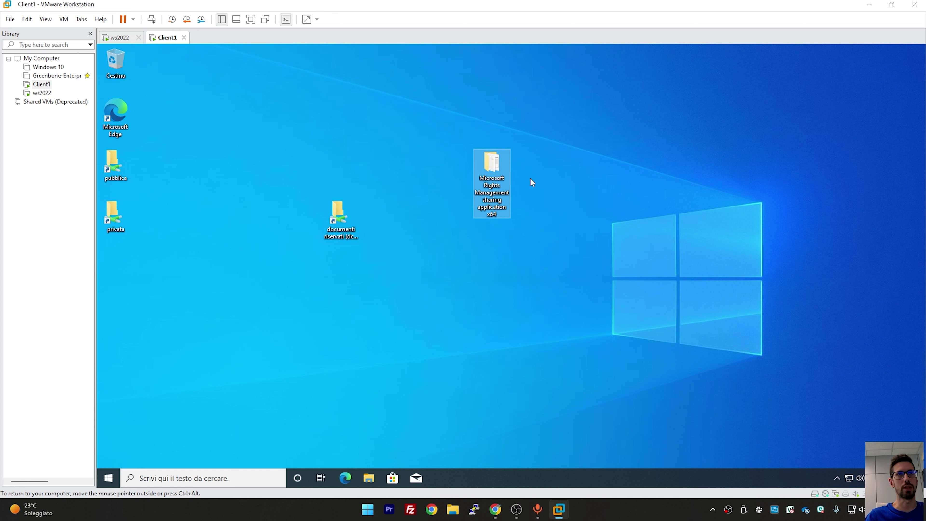
{"action": "double_click", "coordinate": [500, 170]}
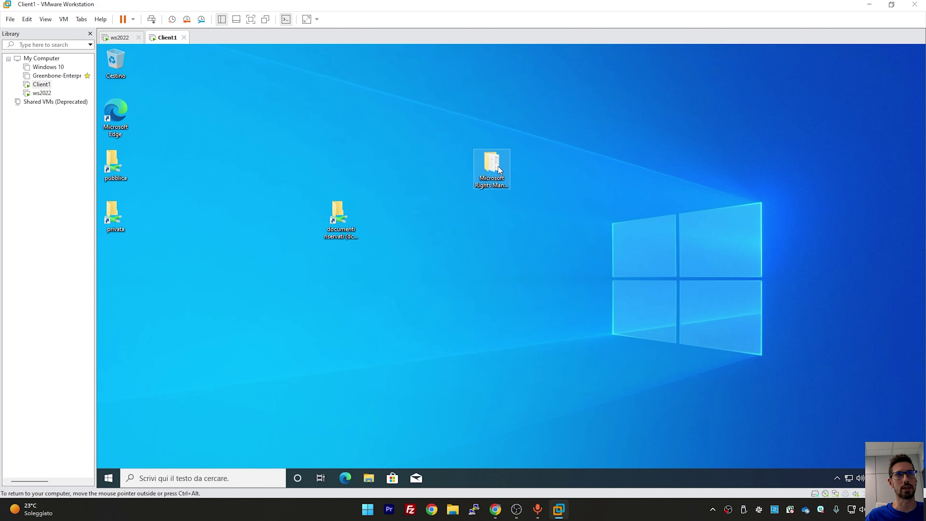
{"action": "scroll", "coordinate": [489, 284], "scroll_direction": "down", "scroll_amount": 10}
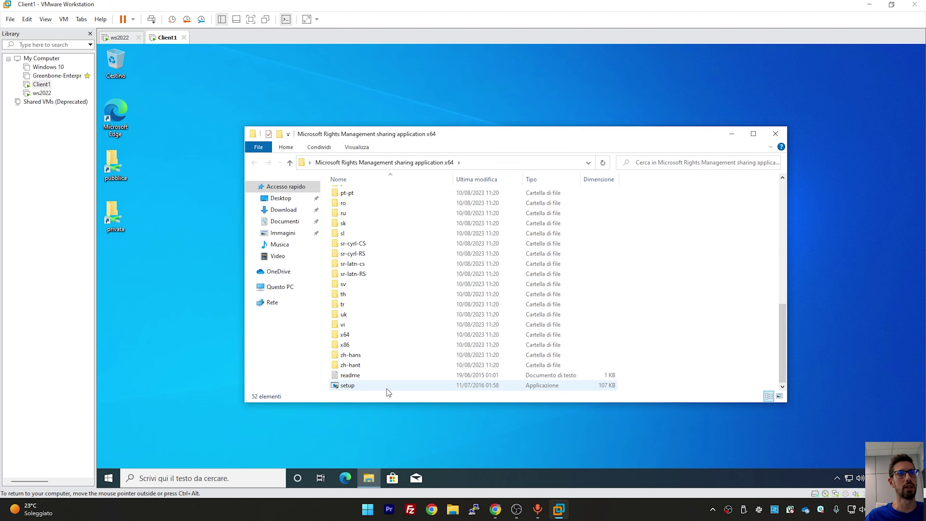
{"action": "double_click", "coordinate": [385, 388]}
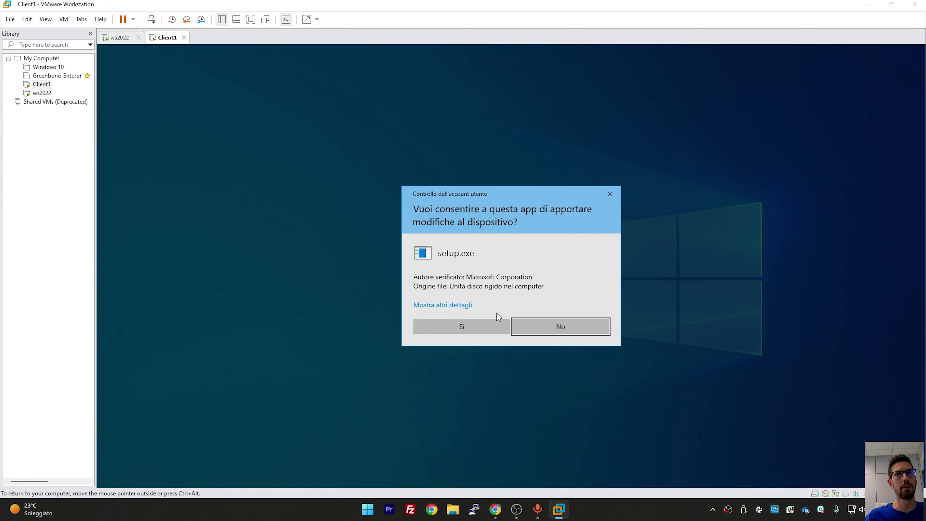
{"action": "left_click", "coordinate": [453, 325]}
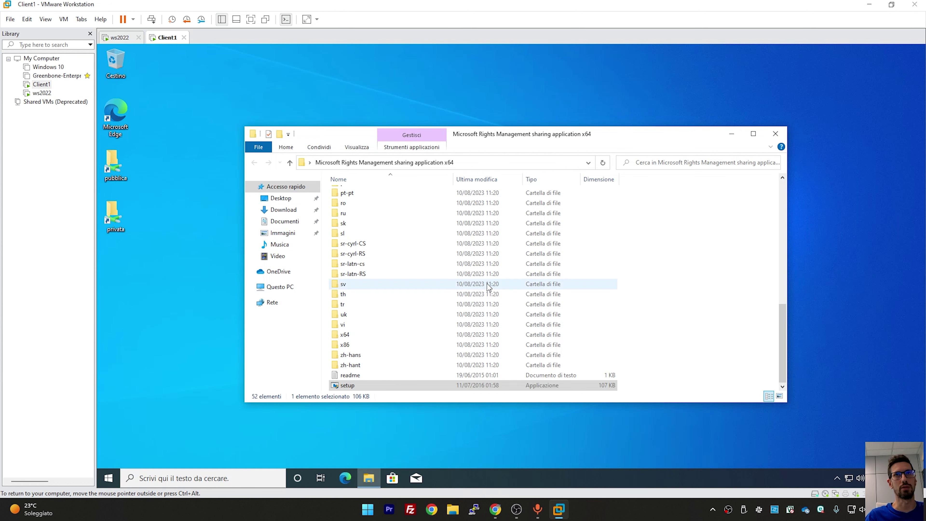
{"action": "left_click", "coordinate": [786, 136]}
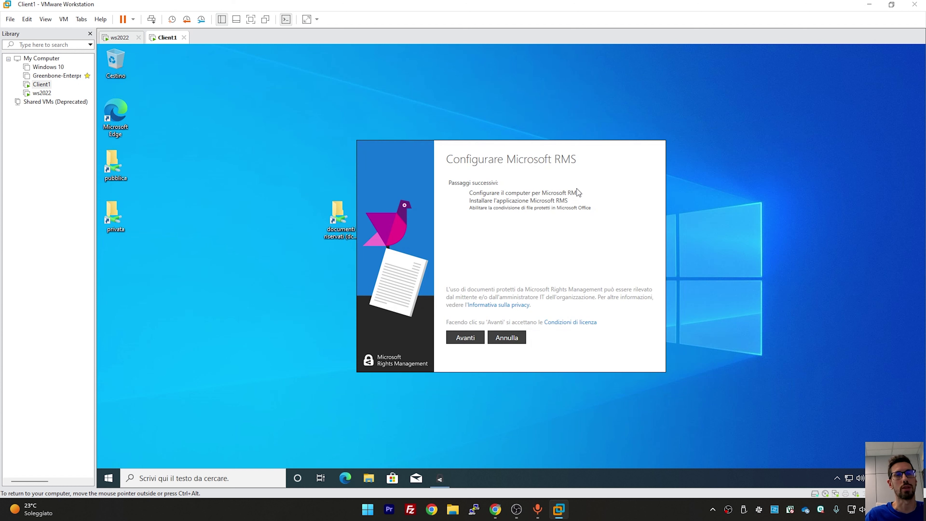
{"action": "left_click", "coordinate": [474, 337]}
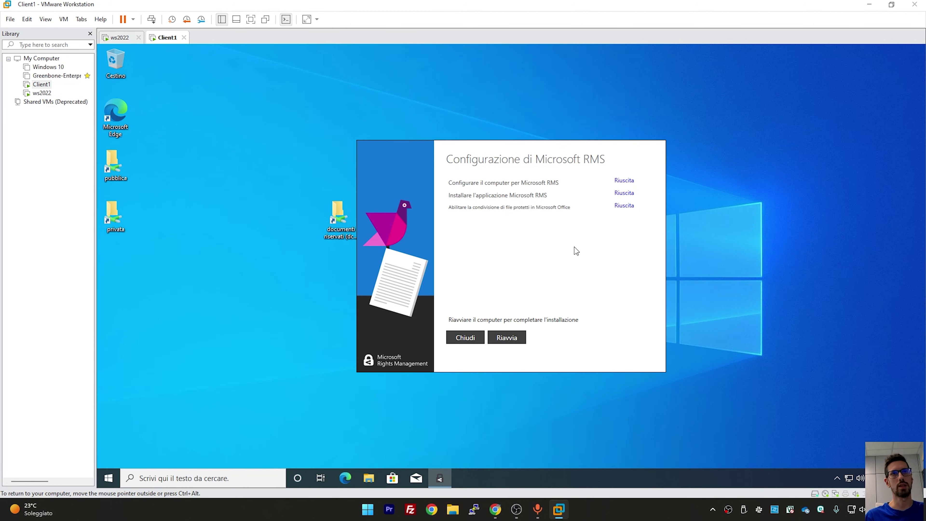
{"action": "left_click", "coordinate": [509, 339]}
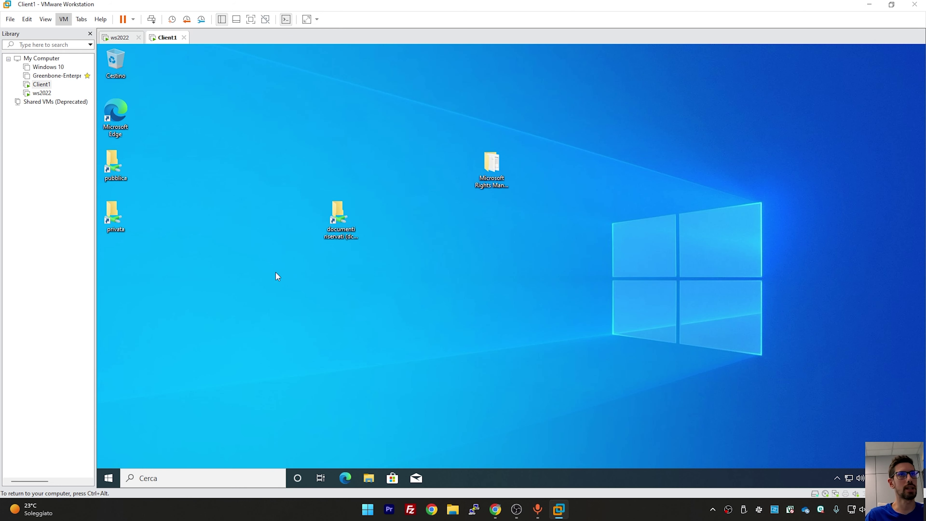
Copy a PNG image and the hmi30 PDF into the documenti riservati folder
{"action": "double_click", "coordinate": [349, 205]}
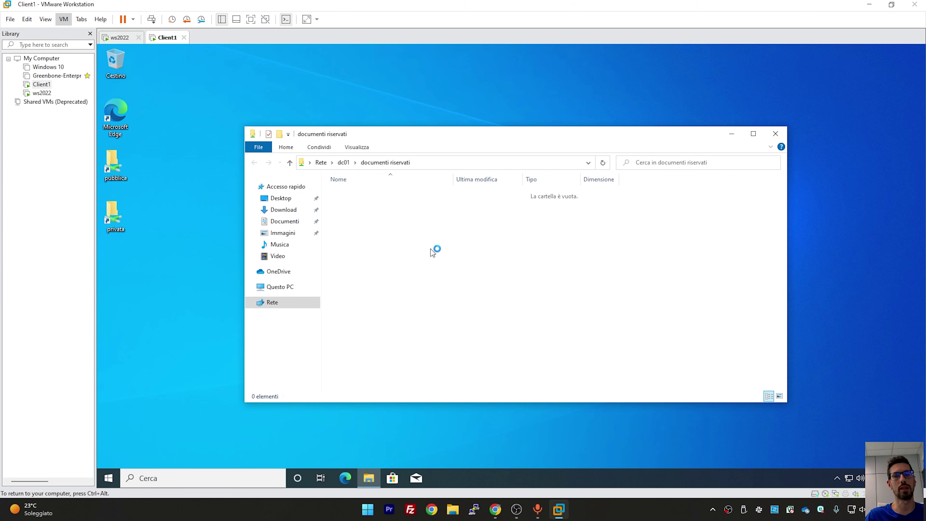
{"action": "right_click", "coordinate": [412, 226]}
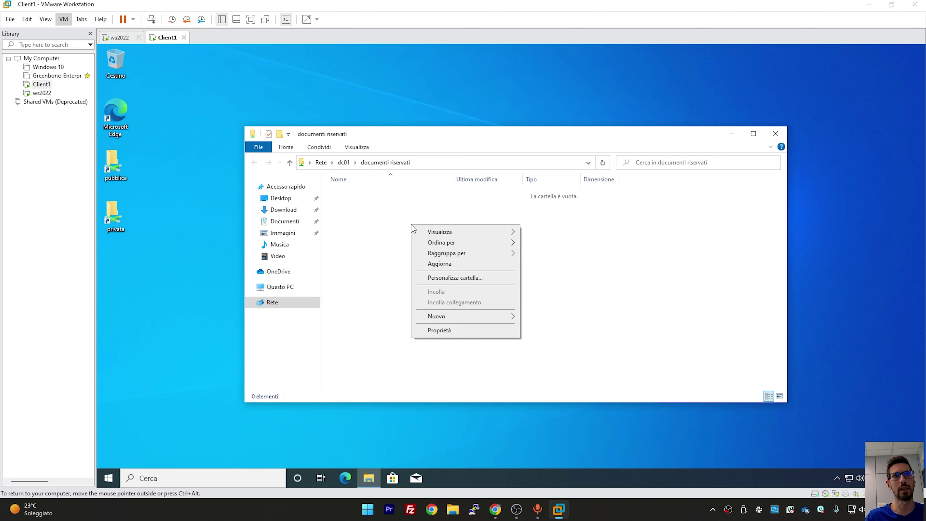
{"action": "left_click", "coordinate": [371, 221]}
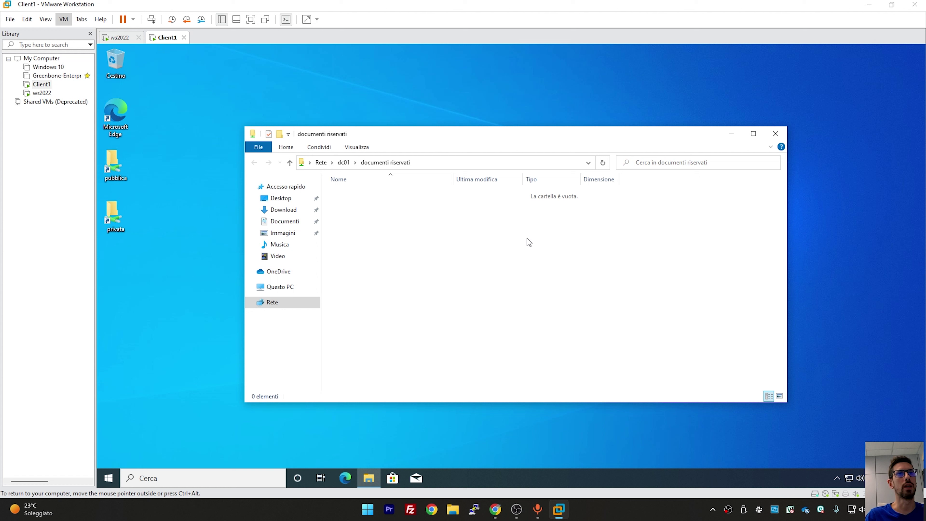
{"action": "left_click_drag", "start_coordinate": [559, 509], "coordinate": [525, 304]}
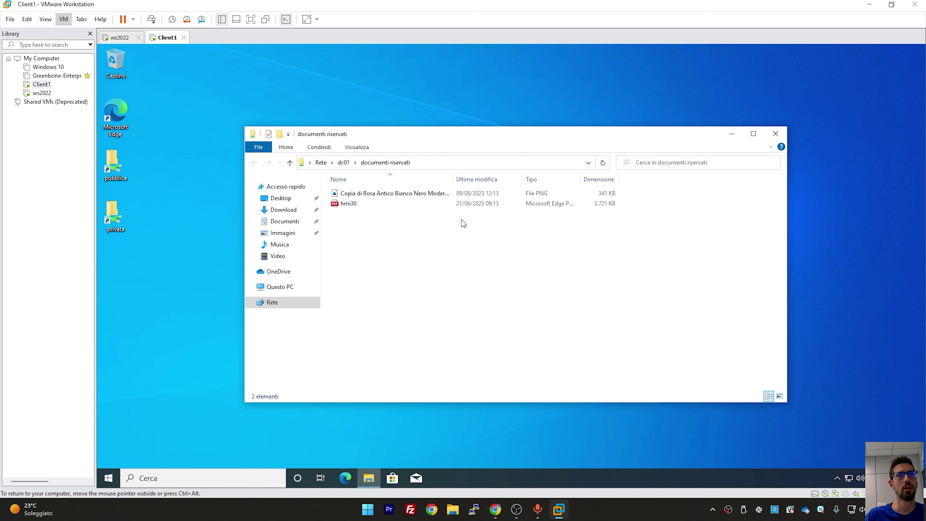
Open hmi30.pdf in Edge to confirm it is readable, then close it
{"action": "left_click", "coordinate": [420, 195]}
{"action": "left_click", "coordinate": [374, 205]}
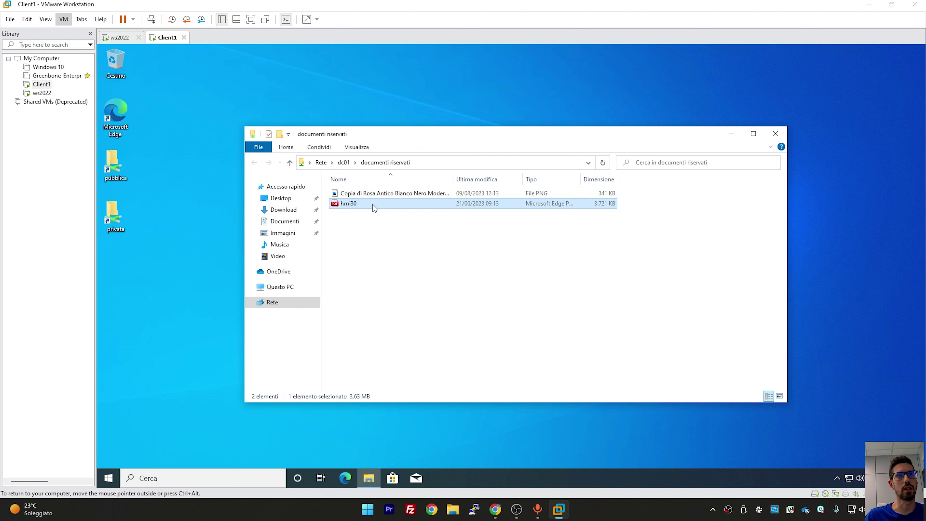
{"action": "double_click", "coordinate": [374, 204]}
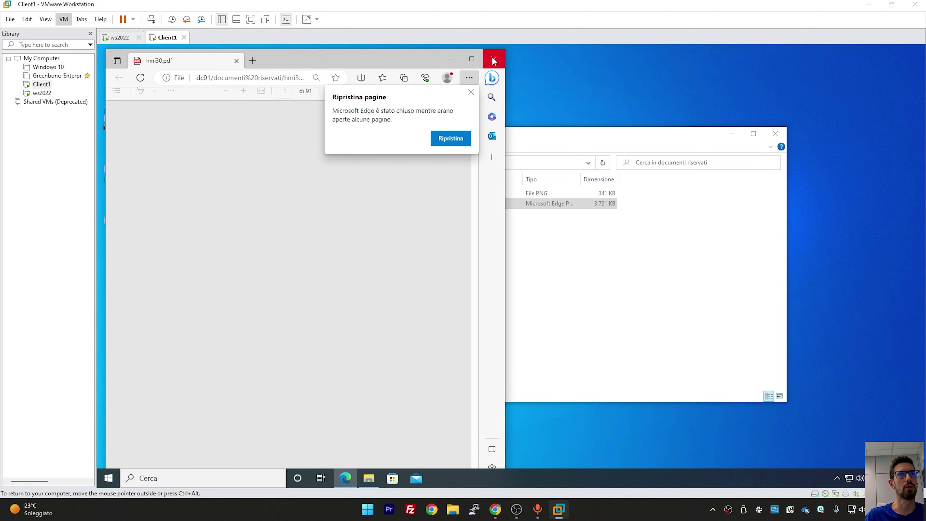
{"action": "left_click", "coordinate": [492, 57]}
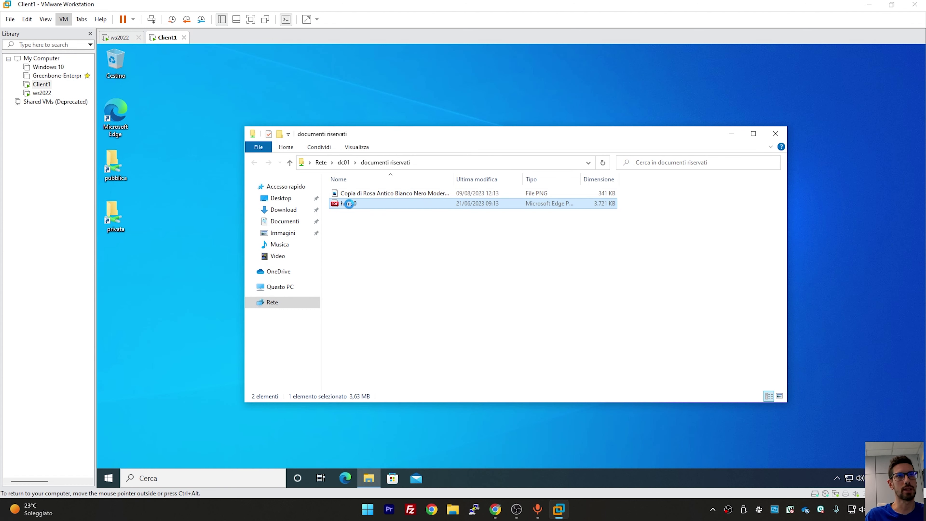
Start protecting hmi30 with a company-defined RMS template from its context menu
{"action": "right_click", "coordinate": [350, 205]}
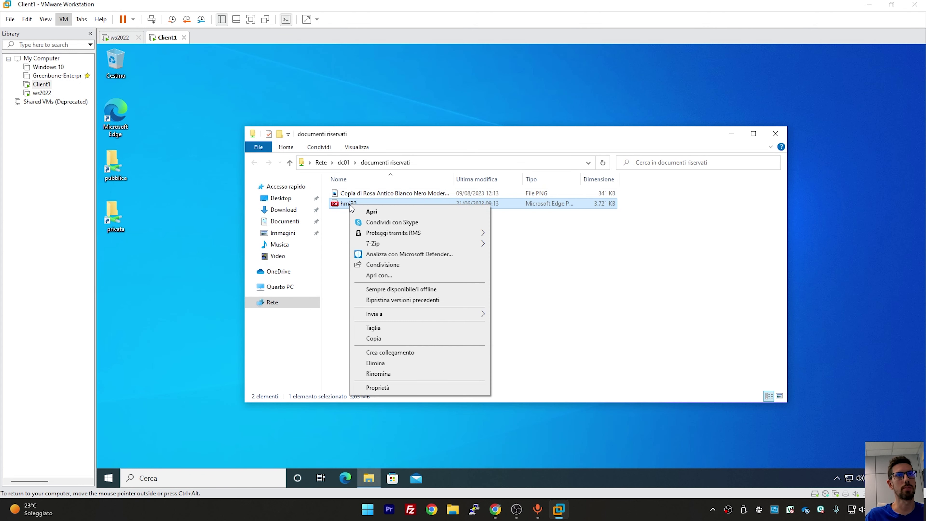
{"action": "mouse_move", "coordinate": [416, 237]}
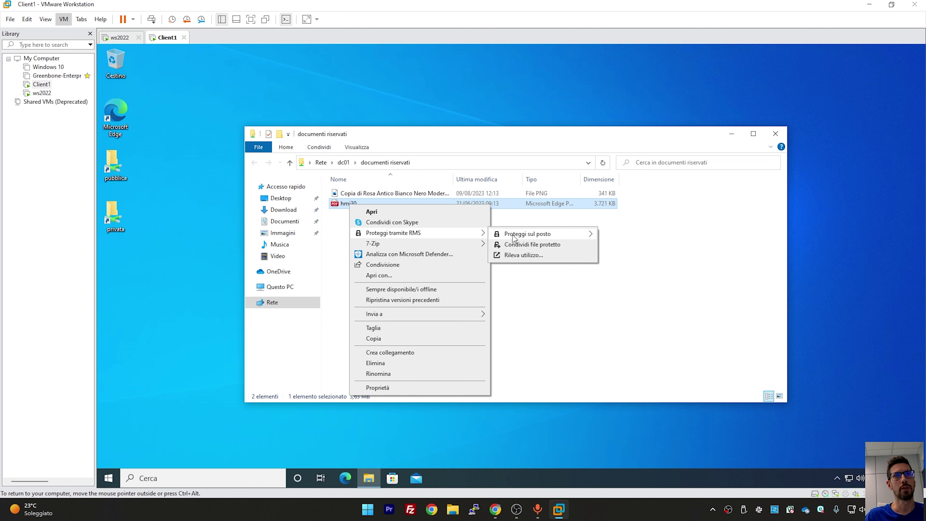
{"action": "mouse_move", "coordinate": [514, 238]}
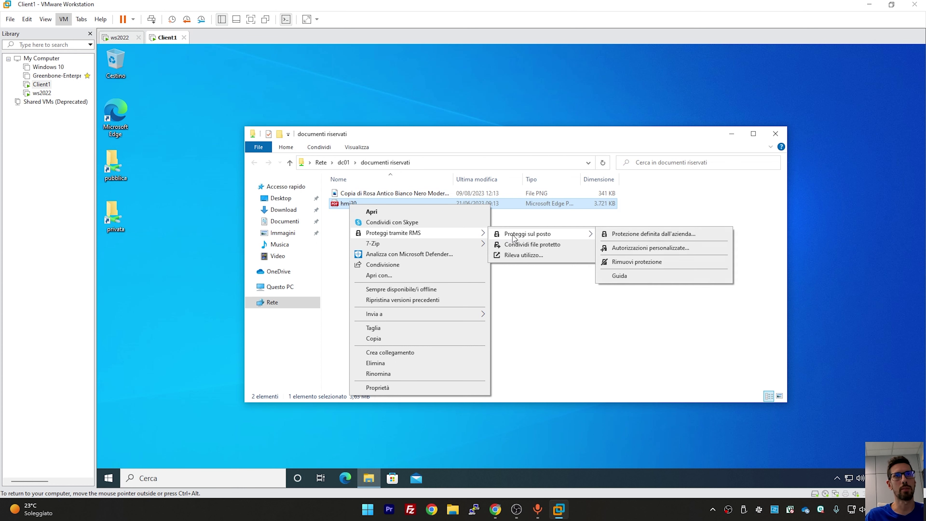
{"action": "left_click", "coordinate": [662, 235]}
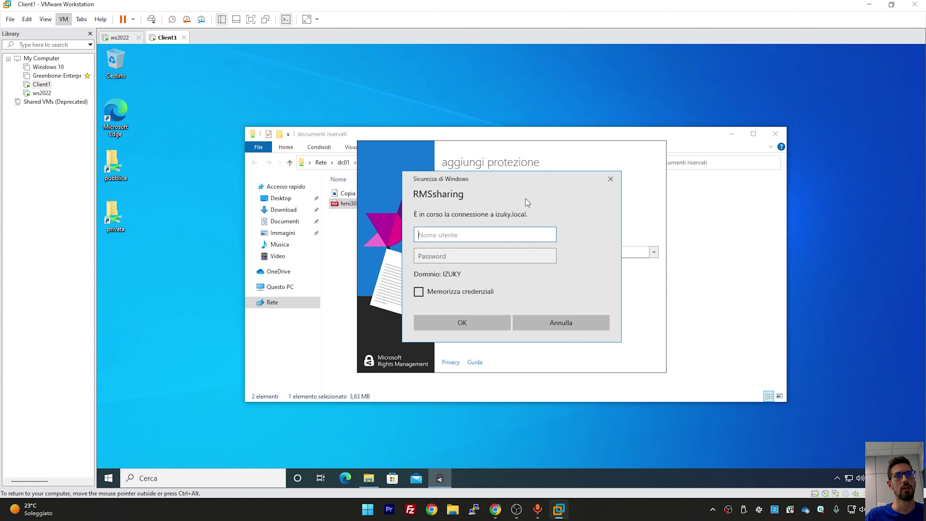
Sign in to the RMS service with the user's account name and password, remembering credentials
{"action": "left_click", "coordinate": [471, 286]}
{"action": "left_click", "coordinate": [456, 237]}
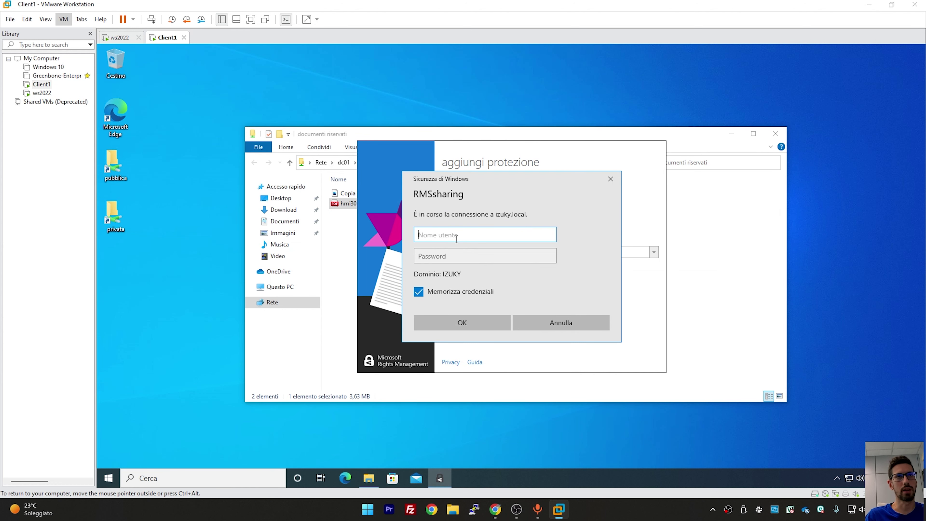
{"action": "type", "text": "m.rossi"}
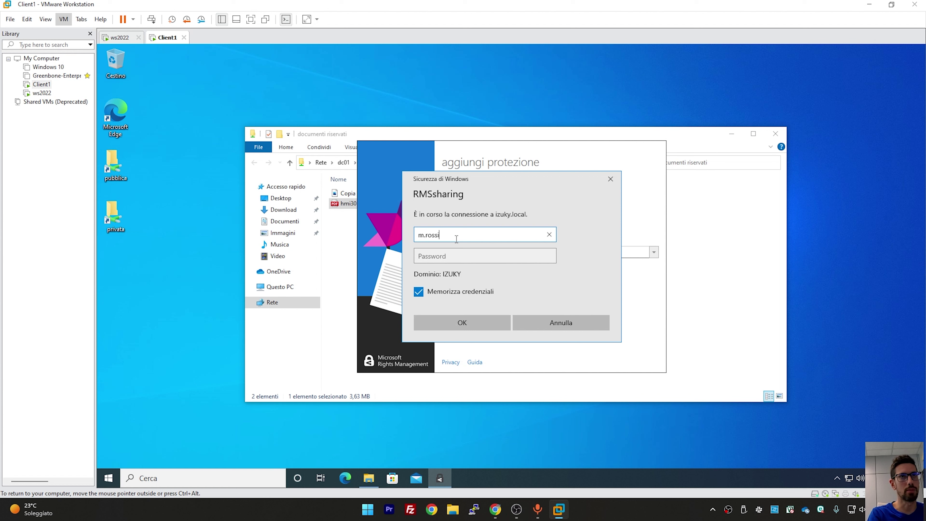
{"action": "key", "text": "Tab"}
{"action": "type", "text": "••••••••"}
{"action": "key", "text": "Return"}
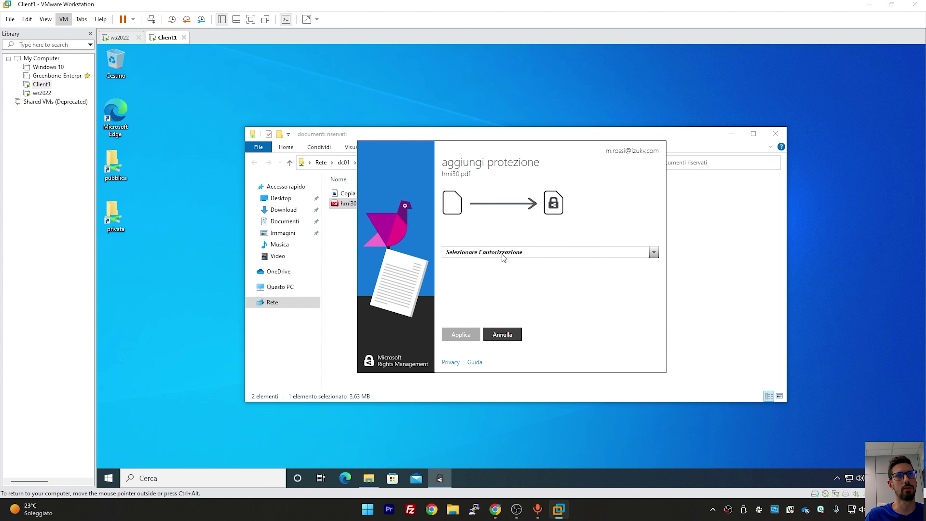
Apply the Documenti Riservati permission template to hmi30
{"action": "left_click", "coordinate": [502, 255]}
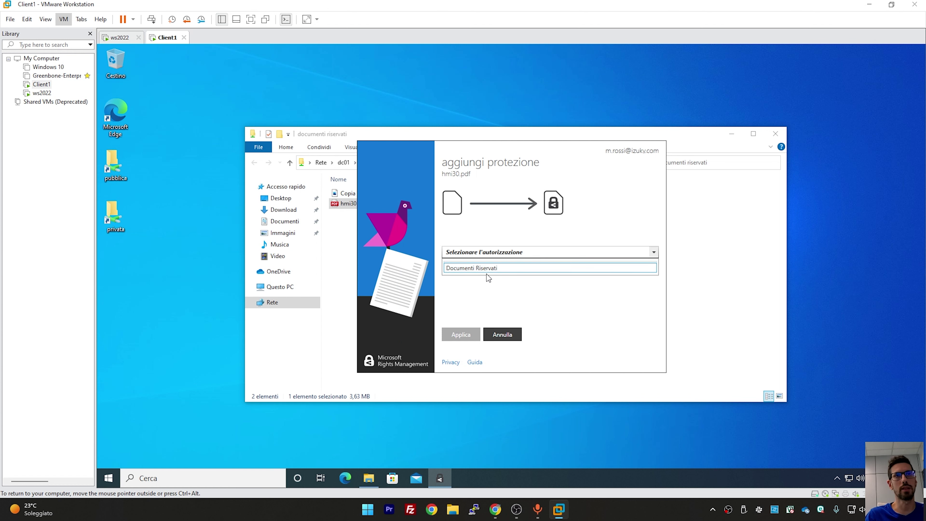
{"action": "left_click", "coordinate": [489, 269]}
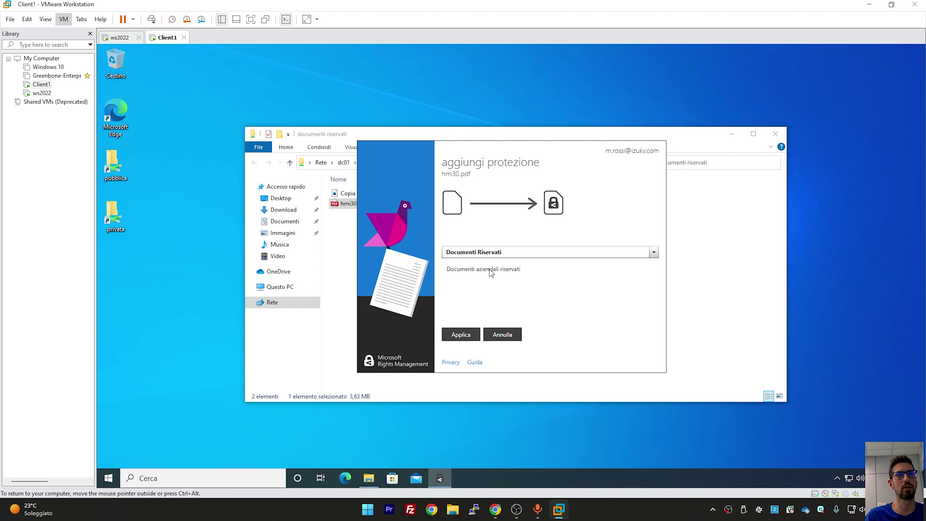
{"action": "left_click", "coordinate": [460, 334]}
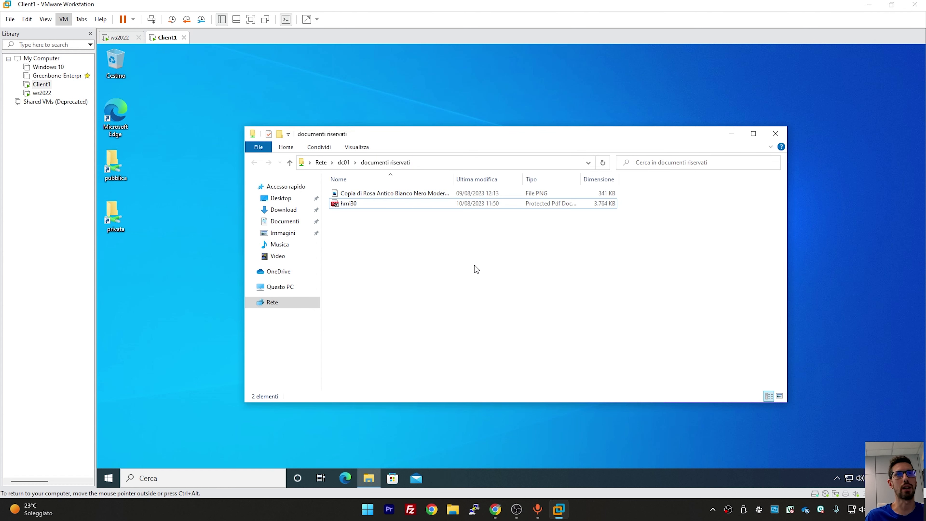
Check hmi30's properties to confirm its .ppdf file type, then cancel
{"action": "left_click", "coordinate": [339, 206]}
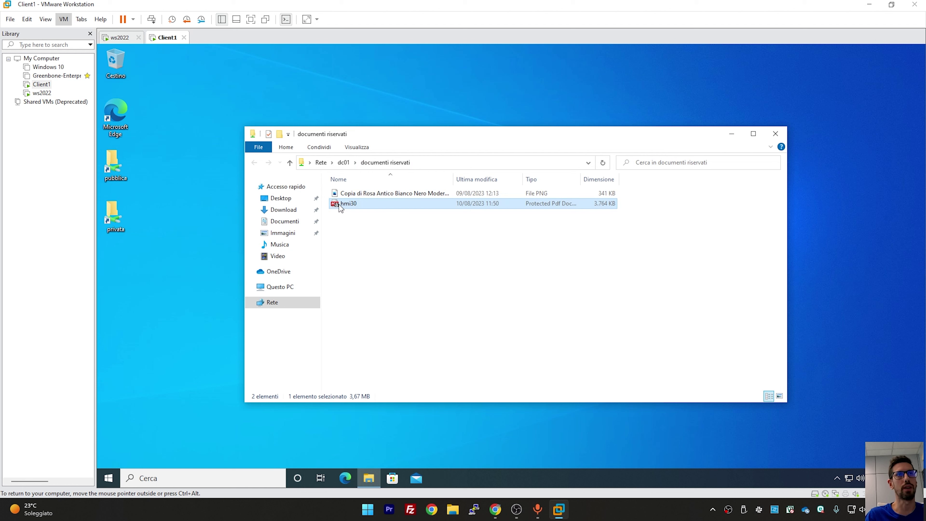
{"action": "right_click", "coordinate": [339, 204]}
{"action": "left_click", "coordinate": [600, 217]}
{"action": "left_click", "coordinate": [562, 207]}
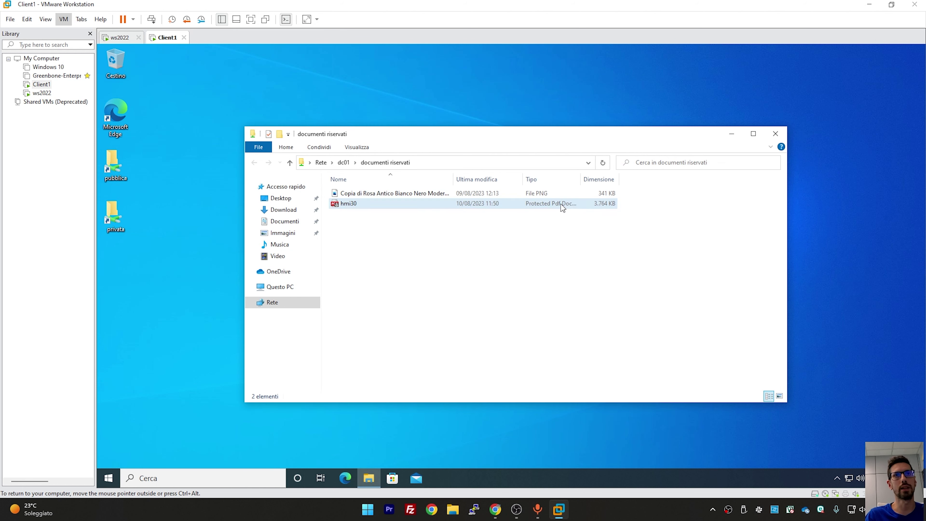
{"action": "right_click", "coordinate": [364, 205]}
{"action": "left_click", "coordinate": [411, 390]}
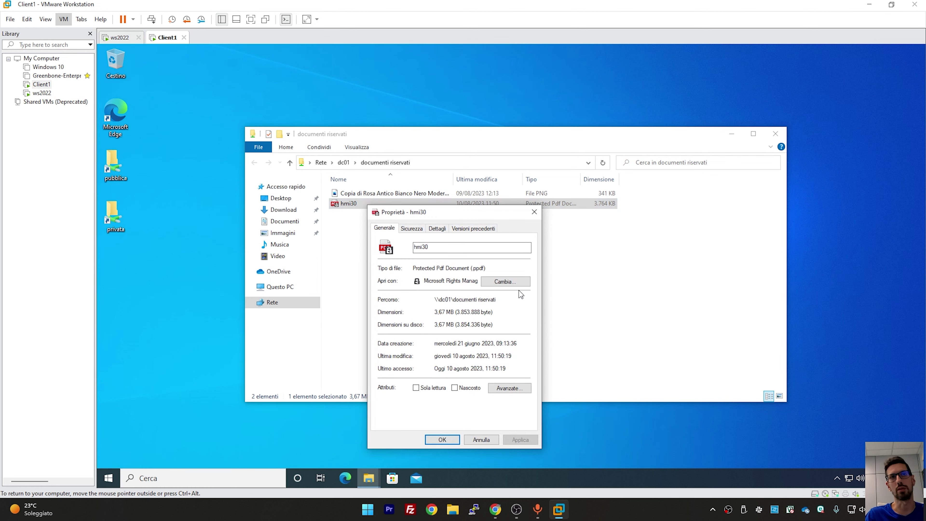
{"action": "left_click_drag", "start_coordinate": [466, 268], "coordinate": [482, 269]}
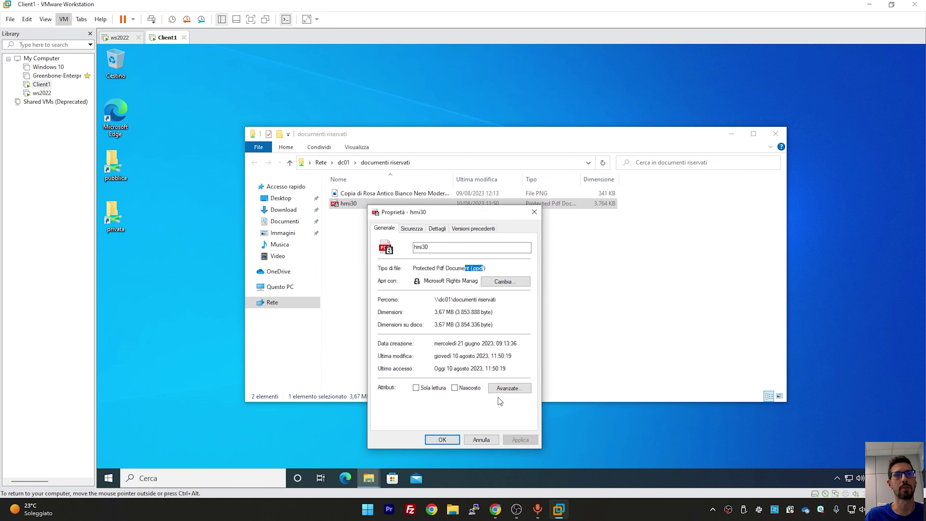
{"action": "left_click", "coordinate": [491, 440]}
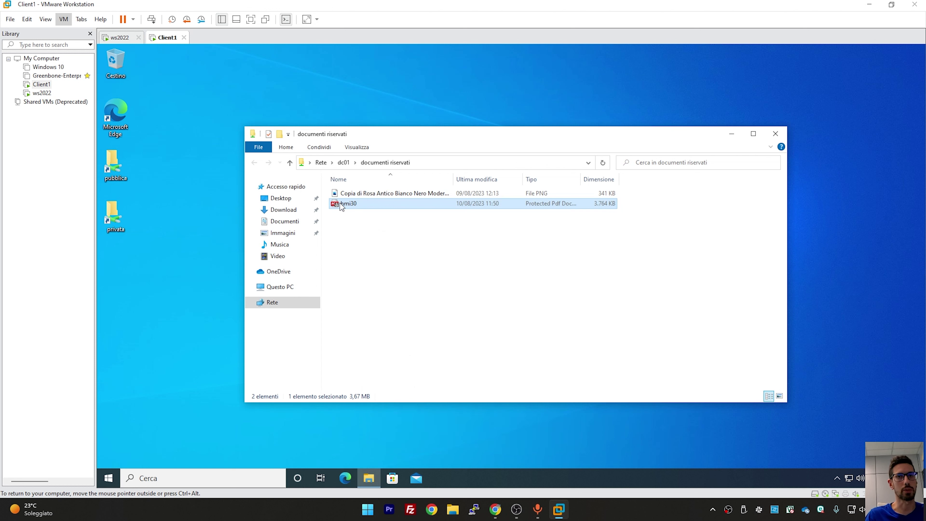
Bring up the Proteggi tramite RMS templates for the PNG image
{"action": "left_click", "coordinate": [356, 195]}
{"action": "right_click", "coordinate": [355, 195]}
{"action": "mouse_move", "coordinate": [463, 269]}
{"action": "mouse_move", "coordinate": [545, 269]}
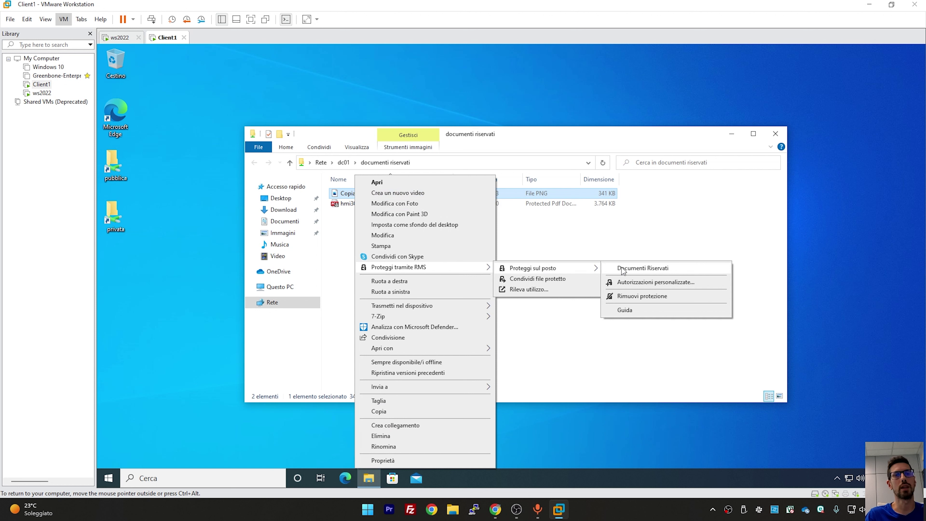
Protect the PNG with Documenti Riservati, then test printing protected hmi30 to PDF
{"action": "left_click", "coordinate": [653, 270]}
{"action": "double_click", "coordinate": [372, 206]}
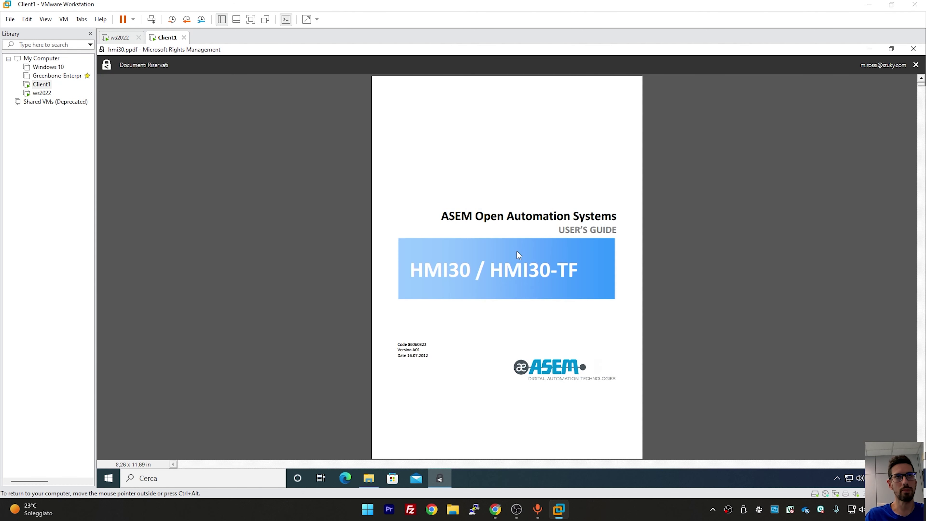
{"action": "left_click_drag", "start_coordinate": [475, 216], "coordinate": [607, 216]}
{"action": "right_click", "coordinate": [521, 194]}
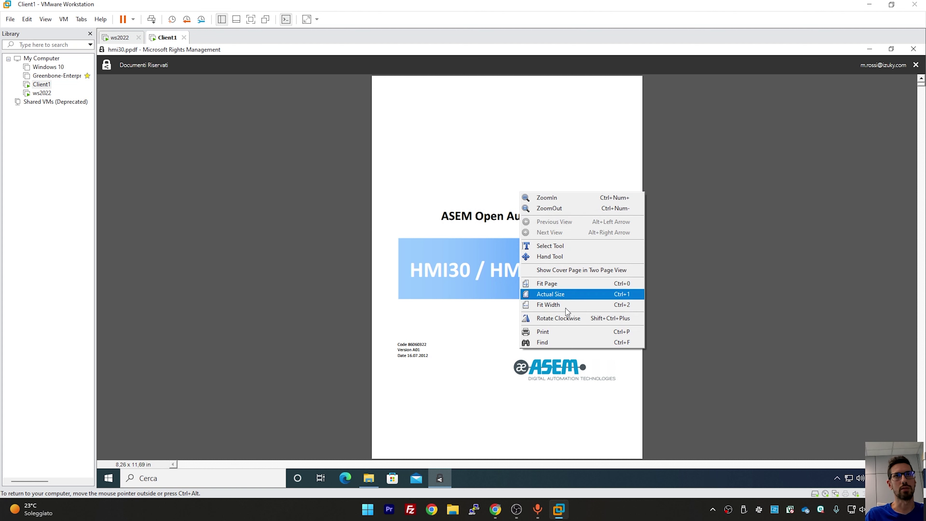
{"action": "left_click", "coordinate": [565, 331]}
{"action": "left_click", "coordinate": [561, 372]}
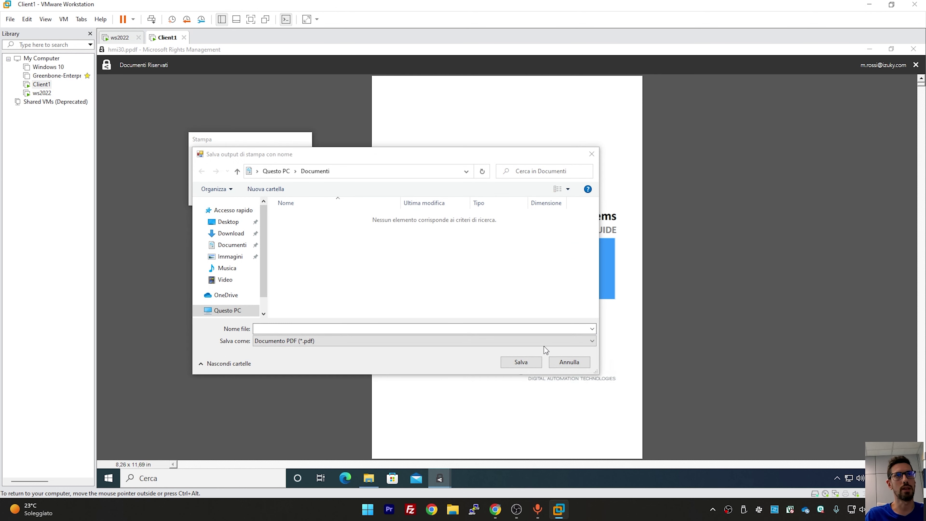
{"action": "left_click", "coordinate": [567, 362]}
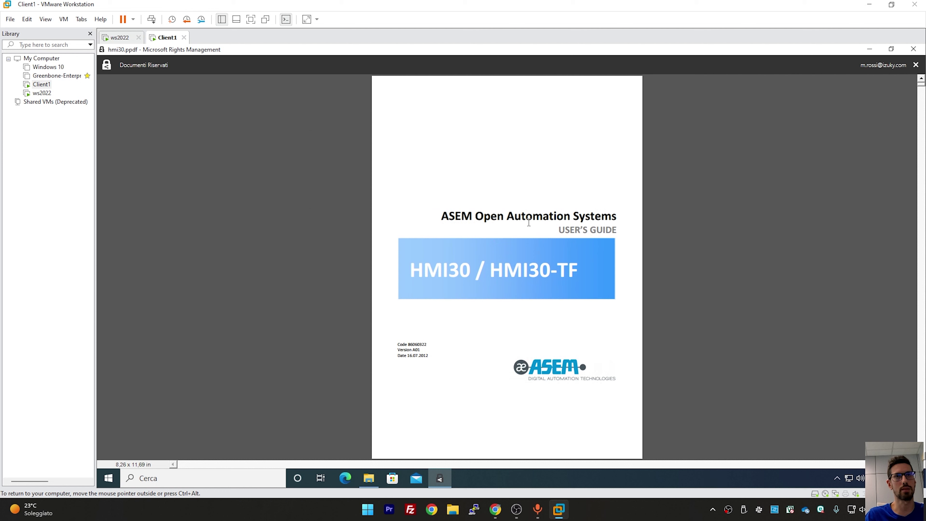
Try copying hmi30's title text, then close the protected document viewer
{"action": "left_click_drag", "start_coordinate": [484, 216], "coordinate": [554, 217]}
{"action": "right_click", "coordinate": [550, 219]}
{"action": "left_click", "coordinate": [560, 224]}
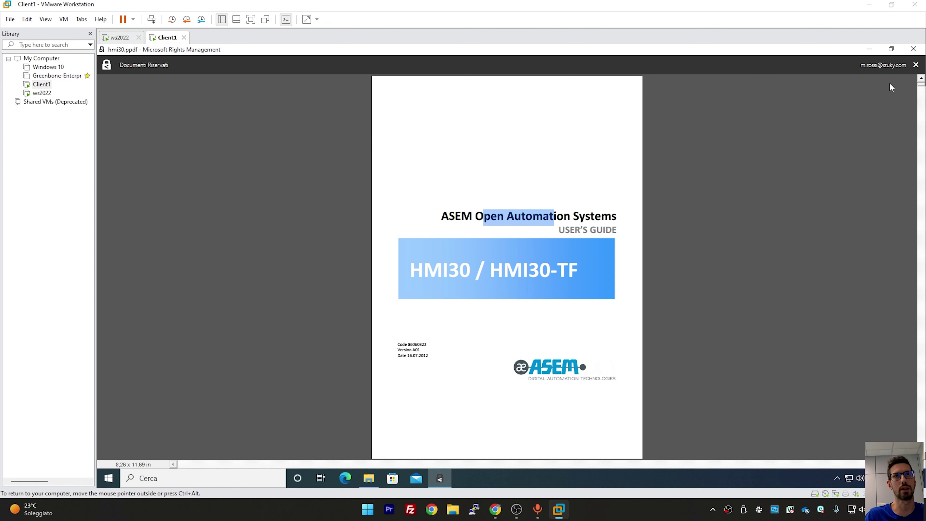
{"action": "left_click", "coordinate": [914, 49]}
Open the protected PNG image in its viewer, then close it
{"action": "double_click", "coordinate": [387, 197]}
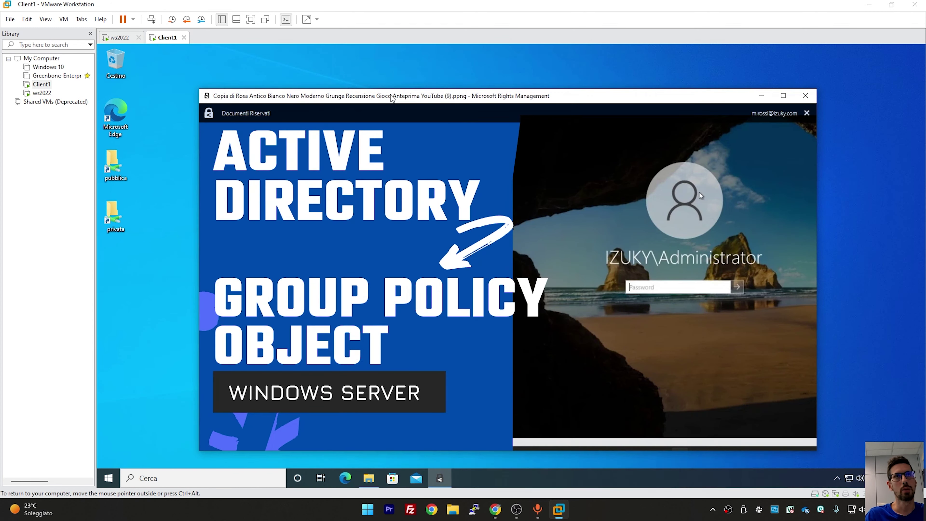
{"action": "left_click_drag", "start_coordinate": [392, 98], "coordinate": [357, 85]}
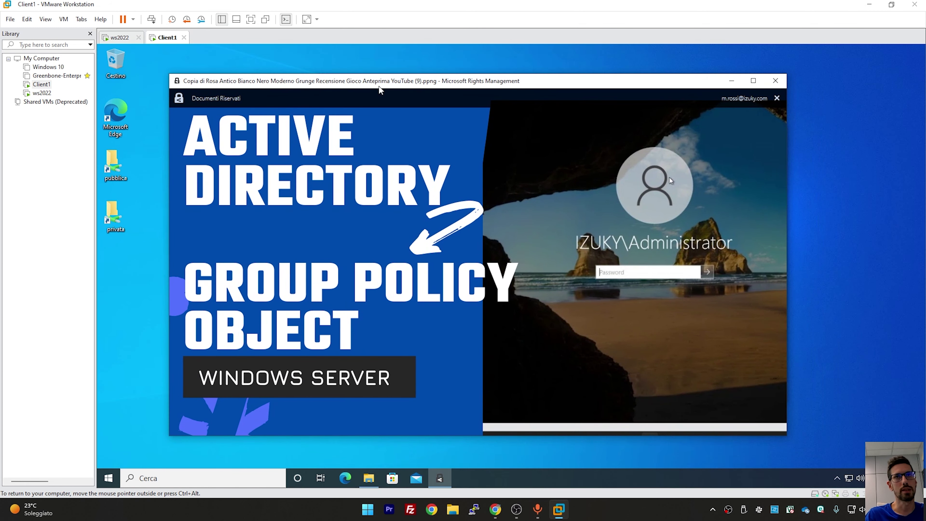
{"action": "left_click", "coordinate": [775, 81]}
{"action": "left_click", "coordinate": [475, 236]}
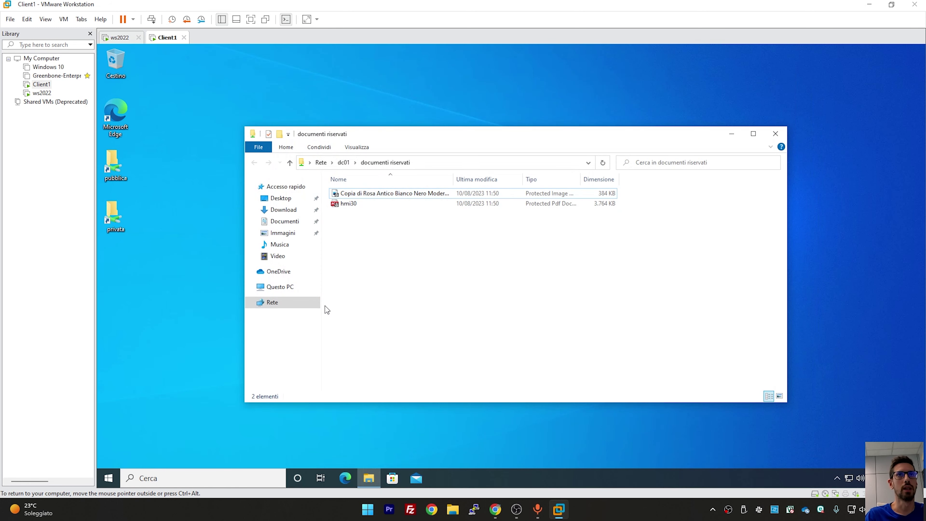
{"action": "left_click", "coordinate": [213, 451]}
Sign out of the current account and sign in as the other user
{"action": "key", "text": "super+x"}
{"action": "mouse_move", "coordinate": [216, 448]}
{"action": "left_click", "coordinate": [302, 415]}
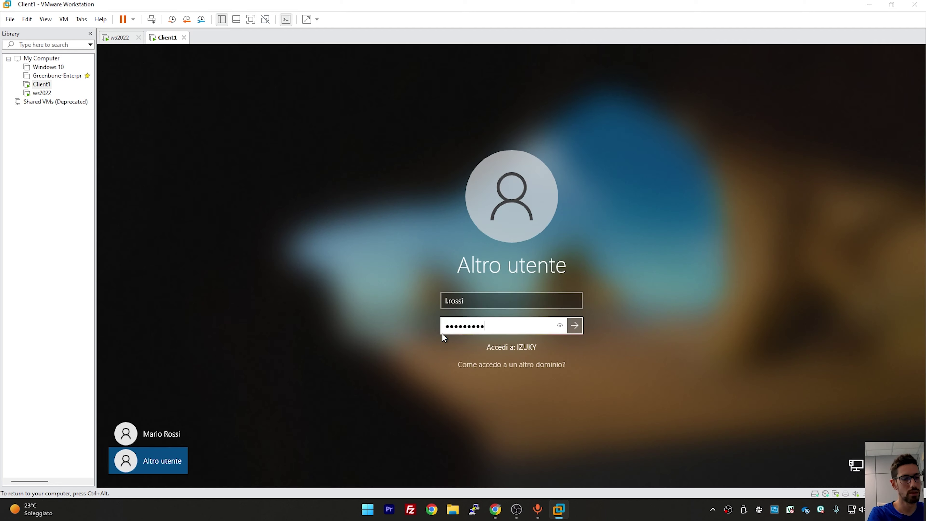
{"action": "key", "text": "Return"}
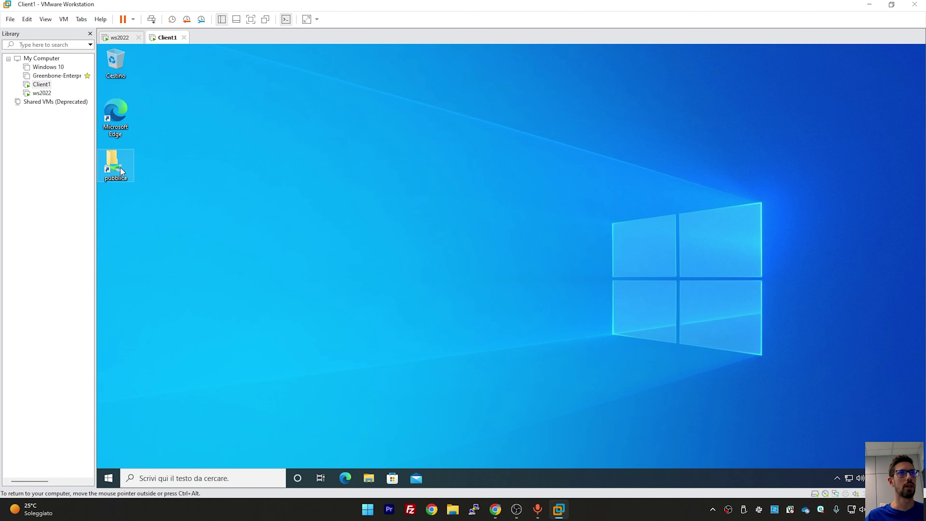
Try deleting hmi30 from dc01\documenti riservati and dismiss the access denied message
{"action": "double_click", "coordinate": [120, 167]}
{"action": "left_click", "coordinate": [343, 153]}
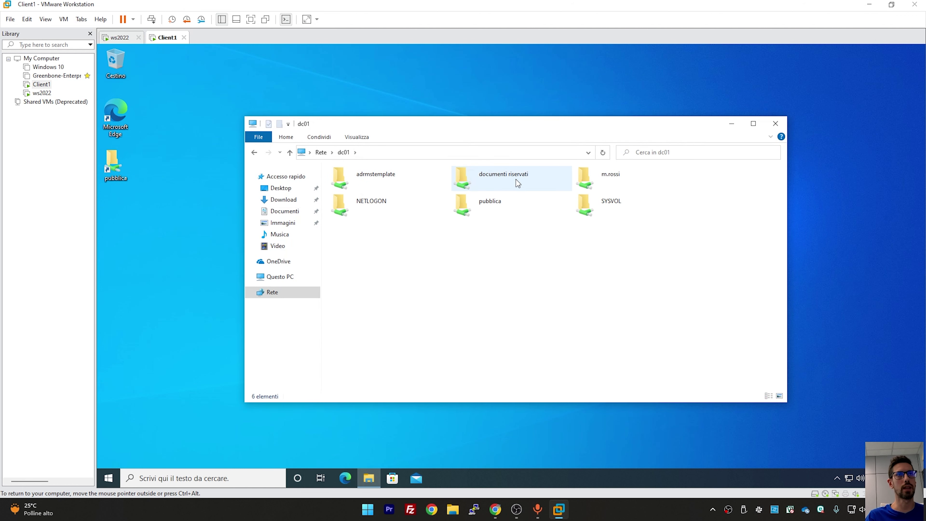
{"action": "double_click", "coordinate": [517, 179]}
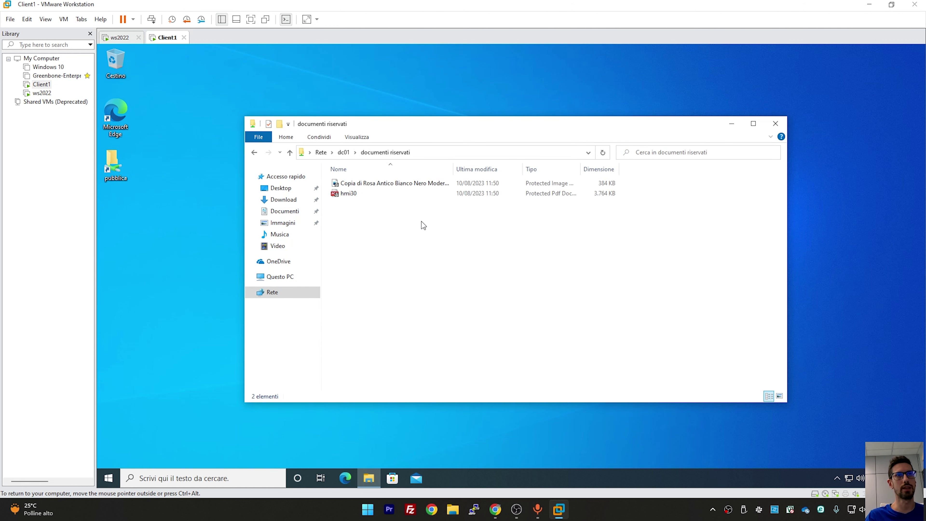
{"action": "left_click", "coordinate": [369, 198]}
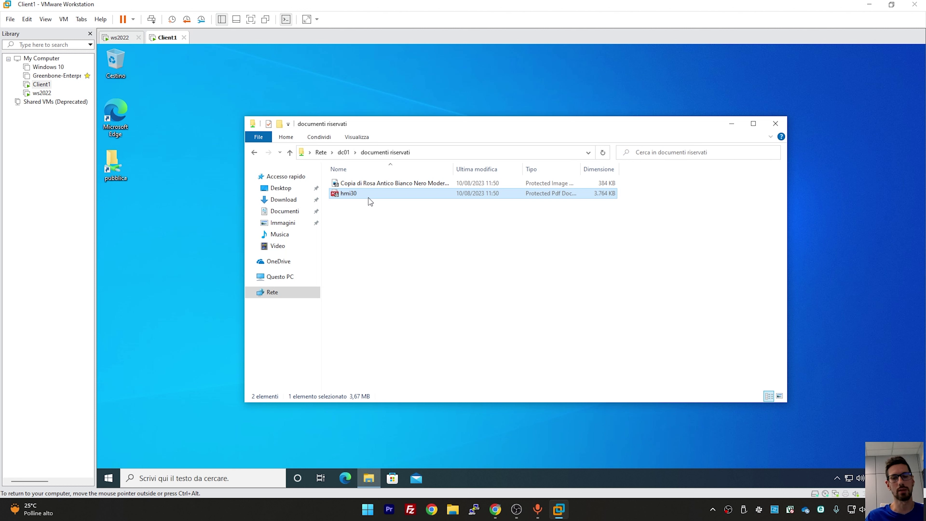
{"action": "key", "text": "Delete"}
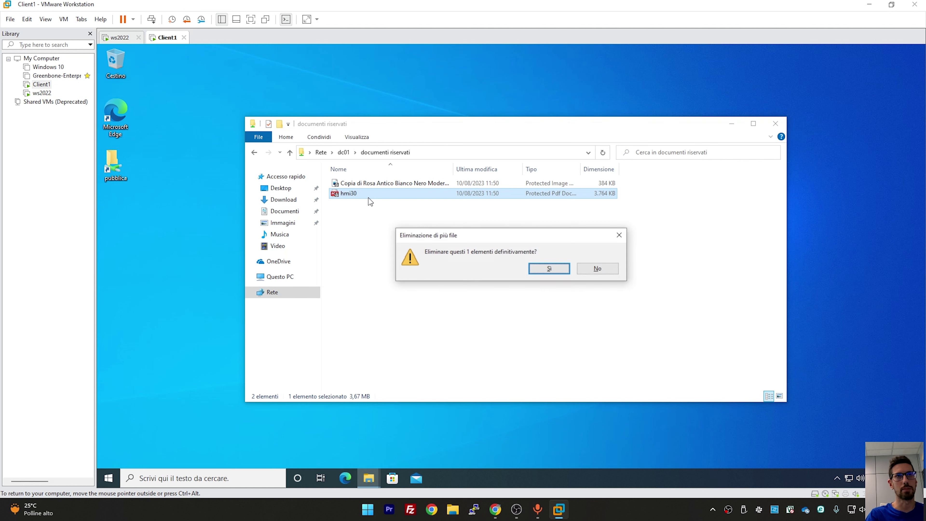
{"action": "left_click", "coordinate": [543, 272]}
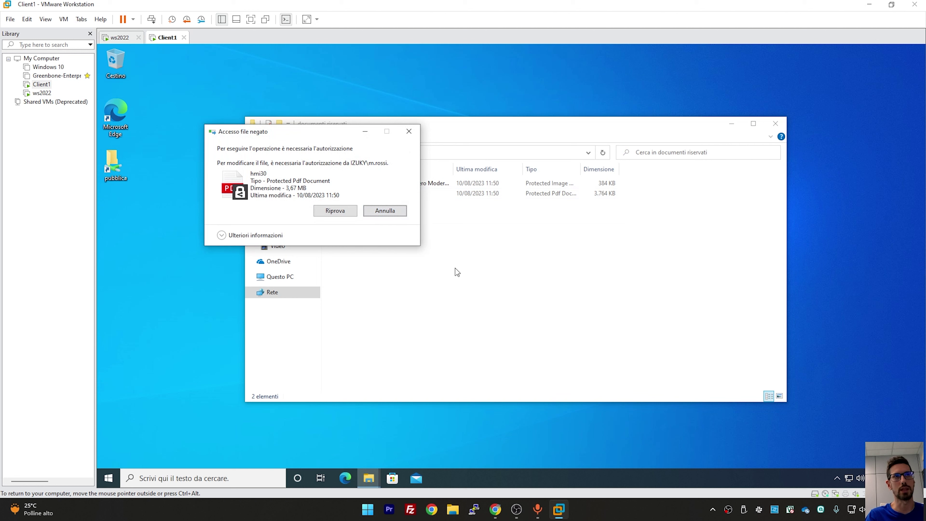
{"action": "key", "text": "Escape"}
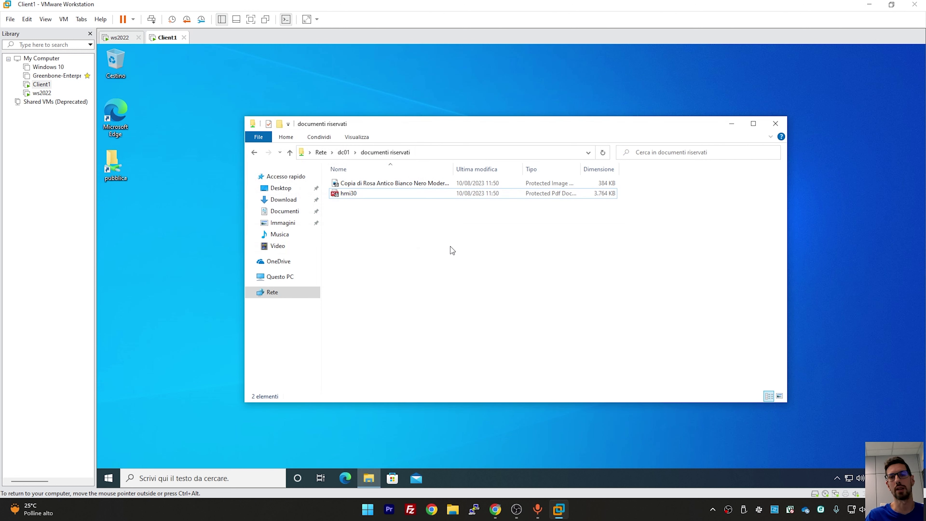
Open hmi30 as the second user, accept the licensing connection, and submit their credentials
{"action": "double_click", "coordinate": [374, 192]}
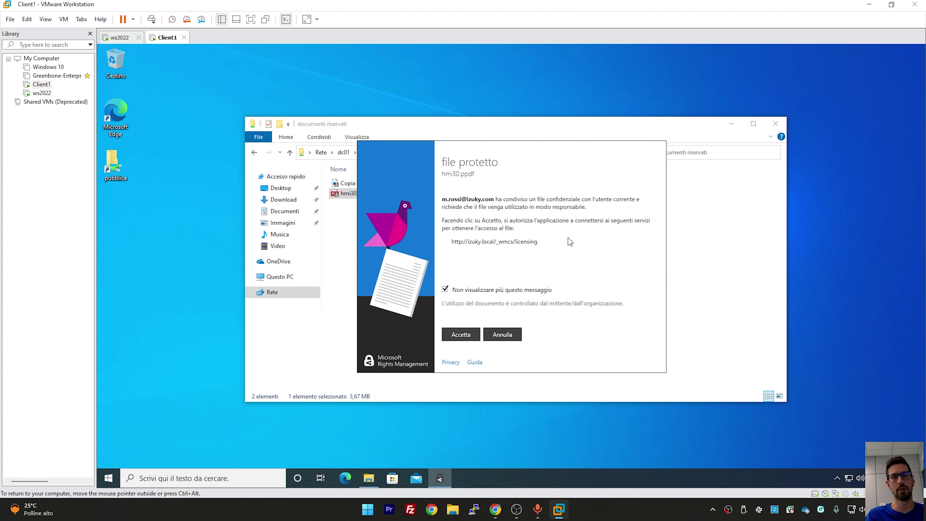
{"action": "left_click", "coordinate": [465, 335]}
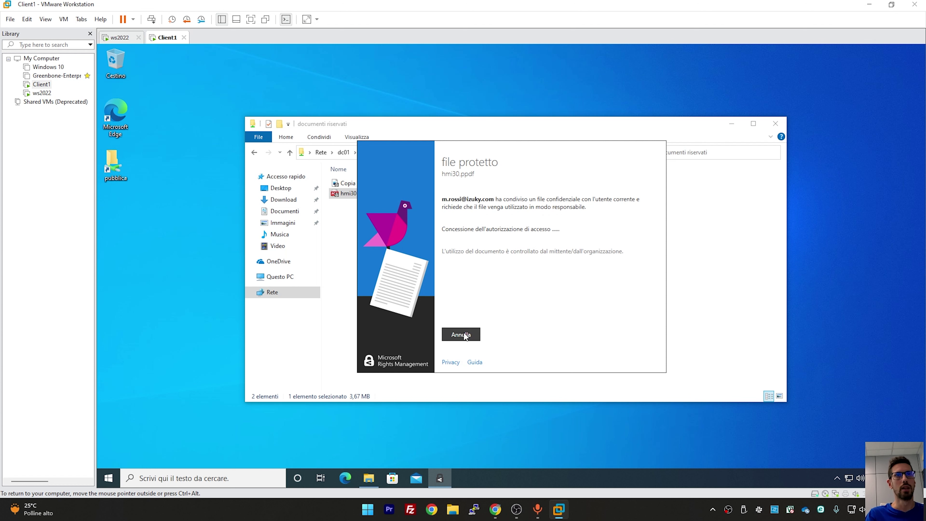
{"action": "left_click", "coordinate": [446, 292]}
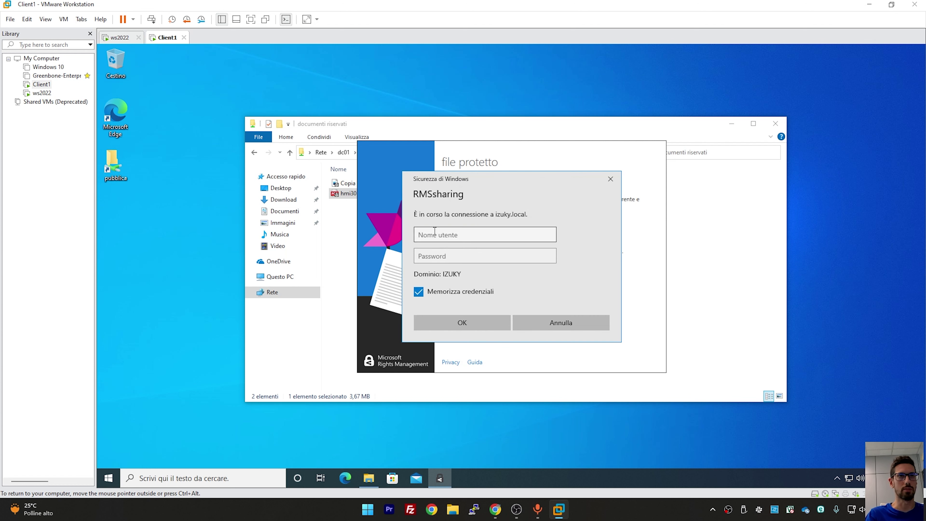
{"action": "left_click", "coordinate": [434, 234]}
{"action": "type", "text": "l.rossi"}
{"action": "left_click", "coordinate": [458, 323]}
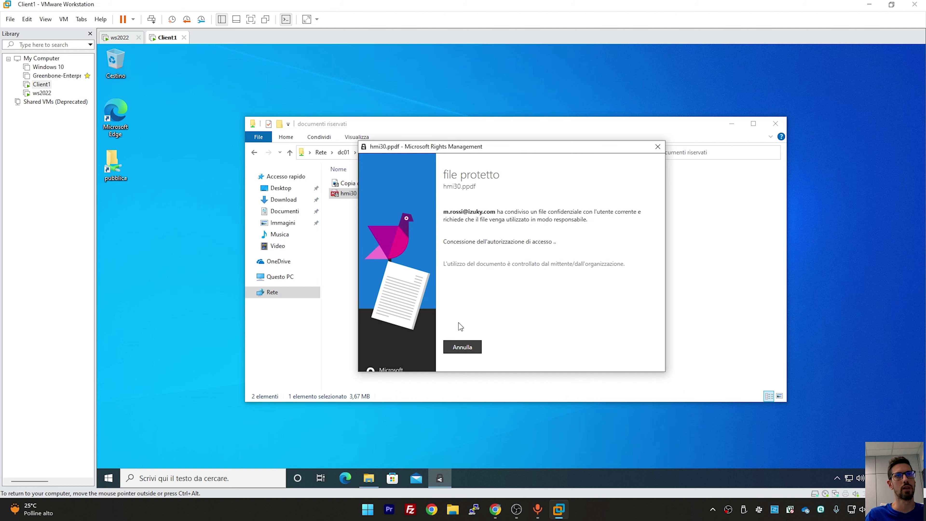
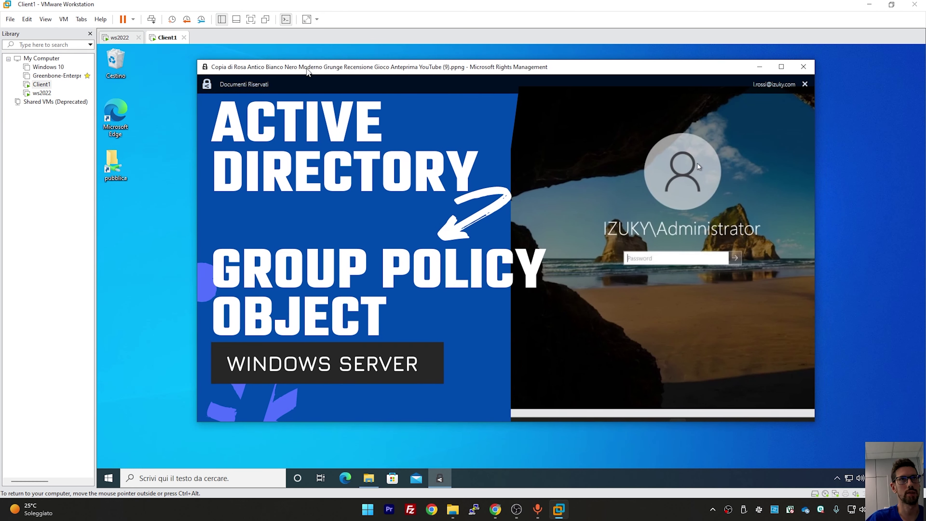
{"action": "left_click", "coordinate": [109, 479]}
{"action": "type", "text": "calc"}
{"action": "left_click", "coordinate": [184, 215]}
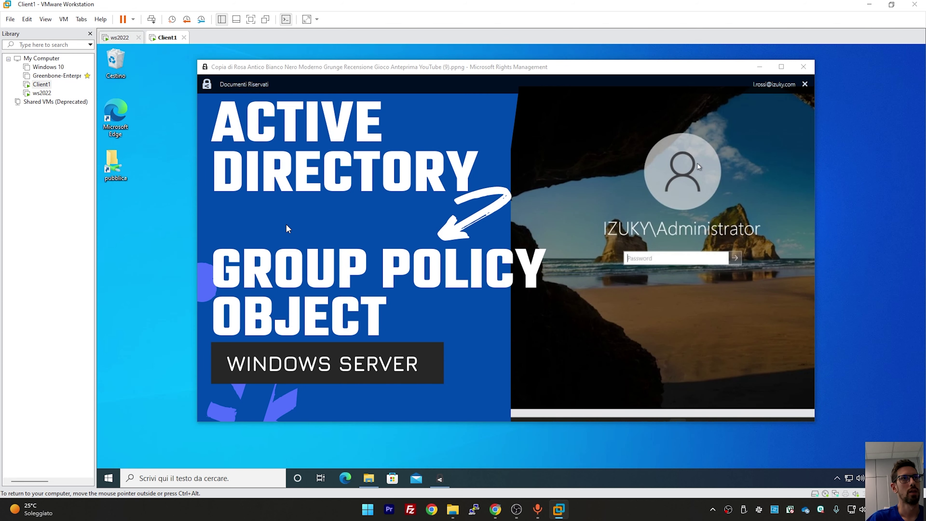
{"action": "left_click", "coordinate": [466, 160]}
{"action": "left_click_drag", "start_coordinate": [261, 97], "coordinate": [642, 316]}
{"action": "left_click_drag", "start_coordinate": [500, 259], "coordinate": [604, 310]}
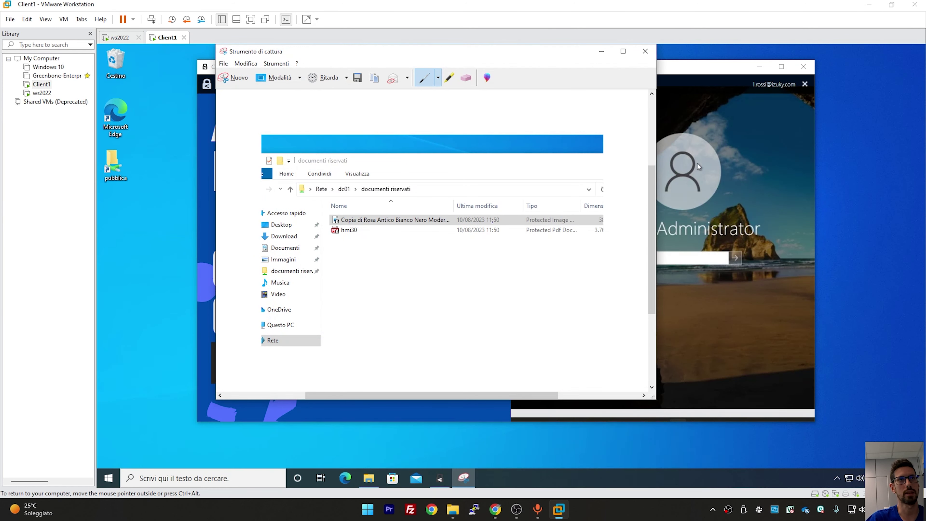
{"action": "left_click", "coordinate": [646, 51]}
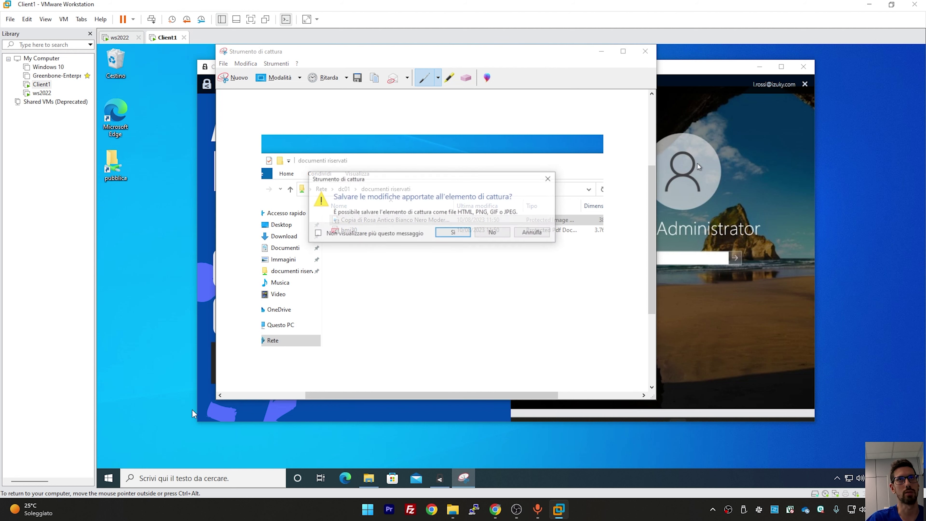
{"action": "left_click", "coordinate": [490, 234]}
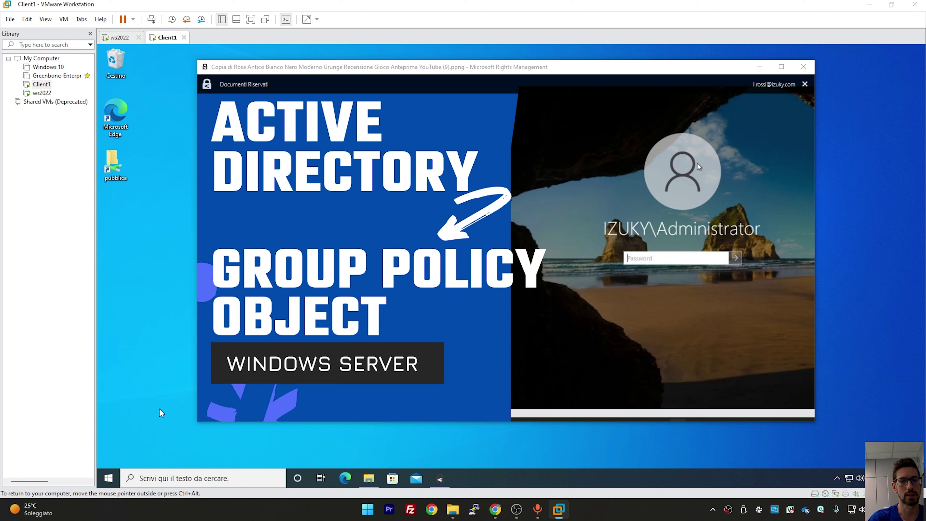
{"action": "right_click", "coordinate": [108, 478]}
Launch mspaint from the Run dialog and paste the screen capture into the canvas
{"action": "left_click", "coordinate": [173, 440]}
{"action": "type", "text": "m"}
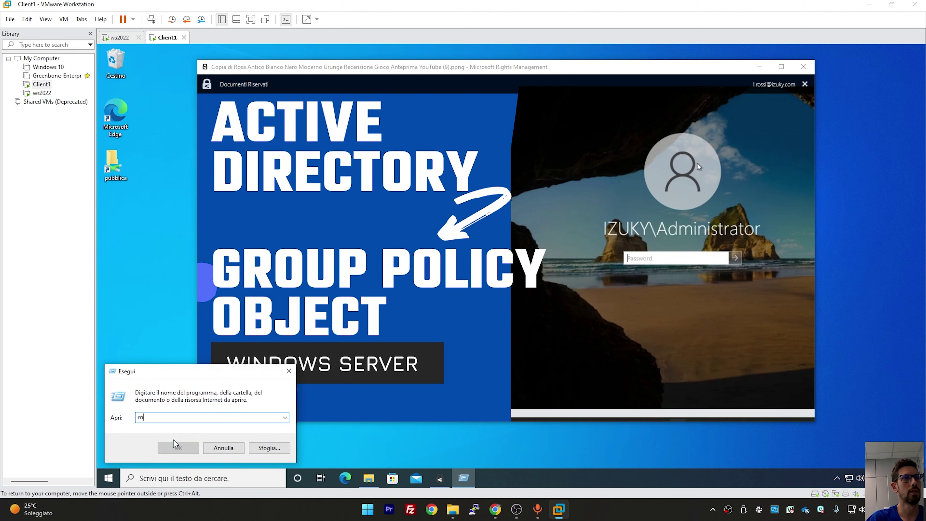
{"action": "type", "text": "spaint"}
{"action": "left_click", "coordinate": [174, 440]}
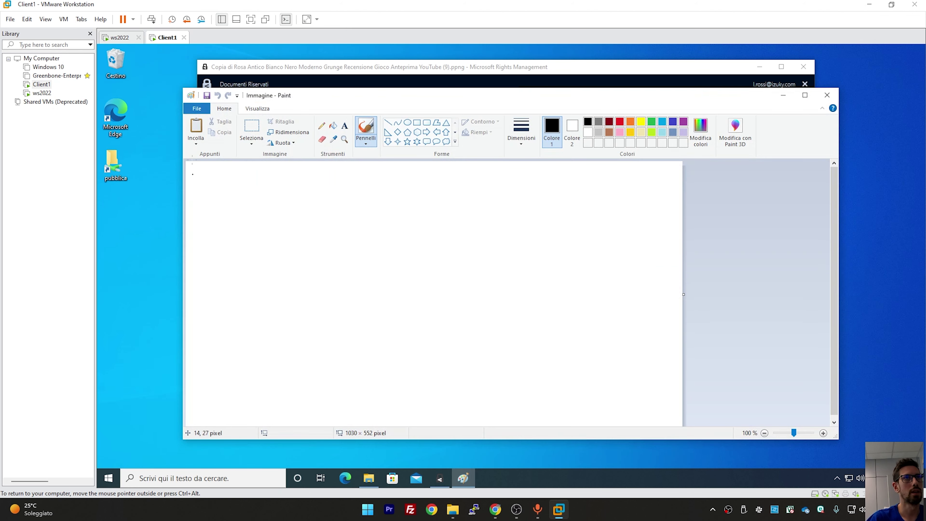
{"action": "key", "text": "ctrl+v"}
{"action": "scroll", "coordinate": [504, 292], "scroll_direction": "down", "scroll_amount": 3}
{"action": "scroll", "coordinate": [595, 298], "scroll_direction": "up", "scroll_amount": 3}
{"action": "scroll", "coordinate": [559, 296], "scroll_direction": "down", "scroll_amount": 2}
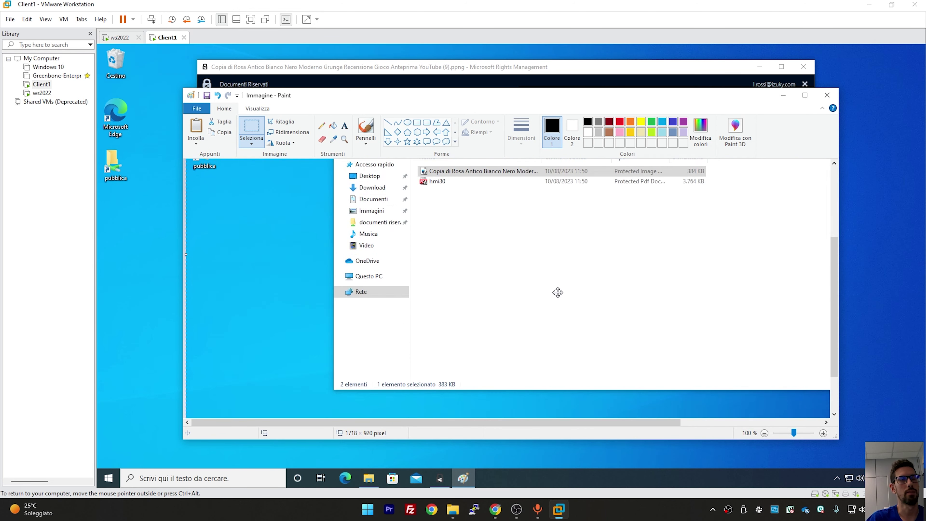
Close Paint without saving, close the protected image viewer, and select the hmi30 file
{"action": "left_click", "coordinate": [826, 95]}
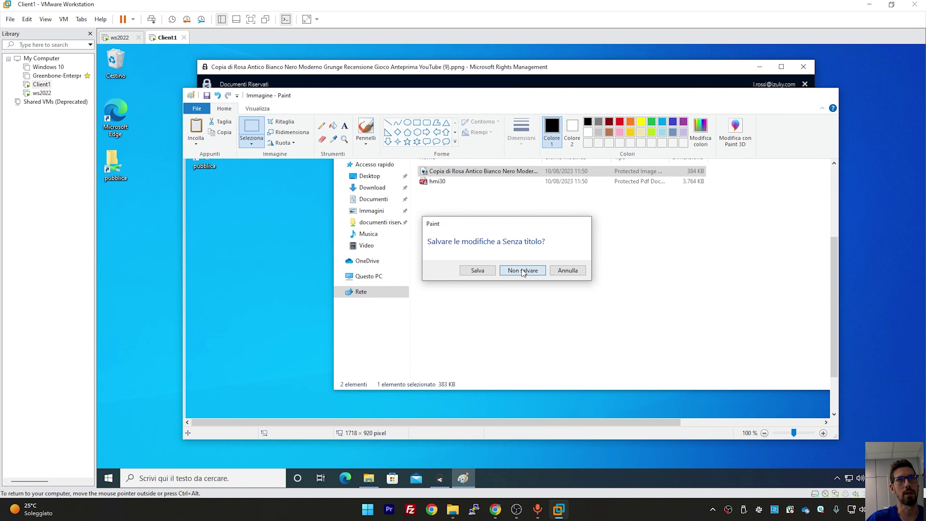
{"action": "left_click", "coordinate": [524, 272]}
{"action": "left_click", "coordinate": [802, 67]}
{"action": "left_click", "coordinate": [344, 194]}
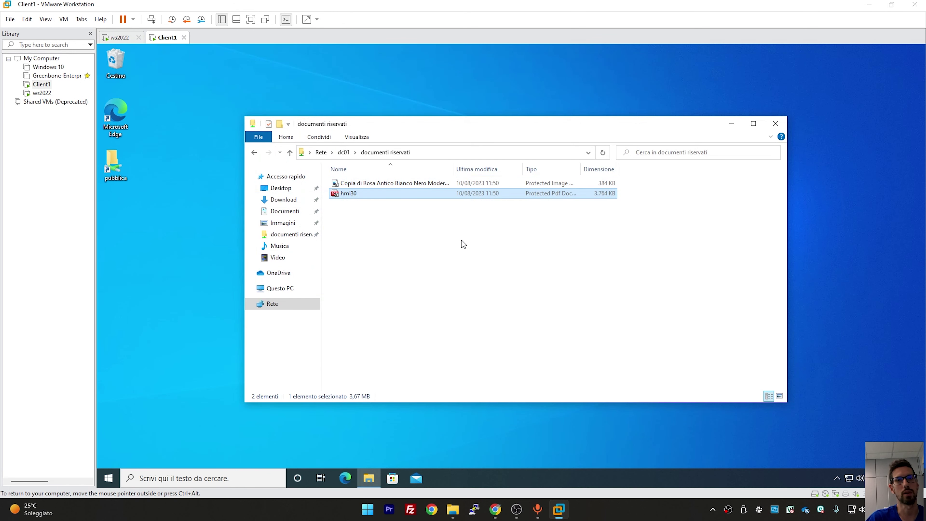
Create a new bitmap image on the desktop
{"action": "left_click", "coordinate": [422, 245]}
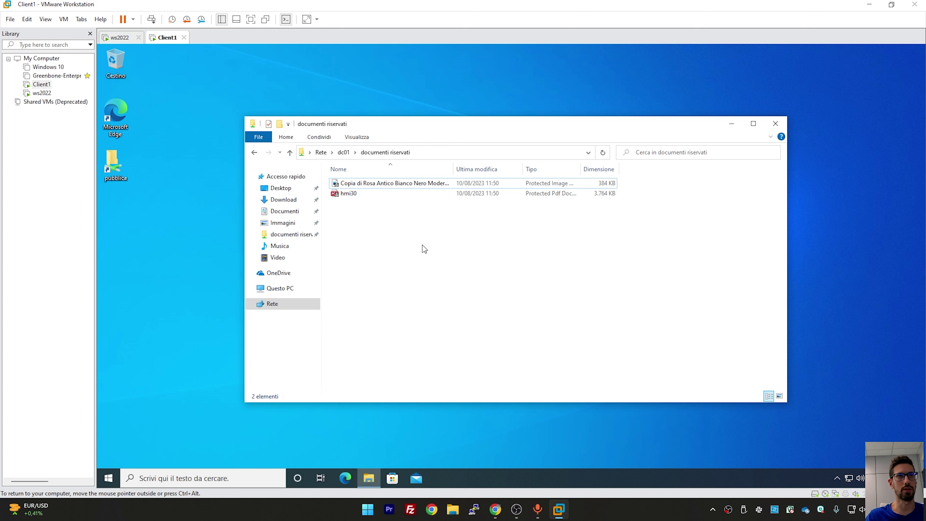
{"action": "left_click_drag", "start_coordinate": [371, 221], "coordinate": [492, 270]}
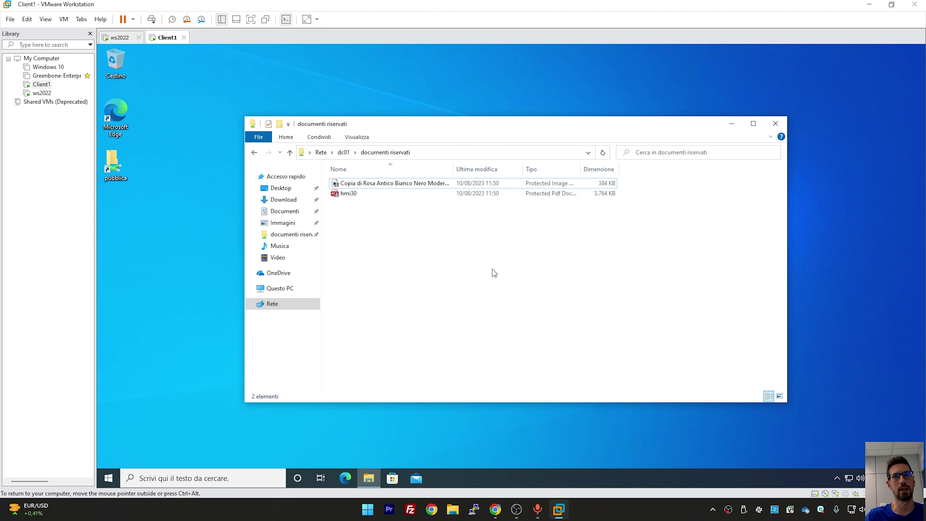
{"action": "left_click", "coordinate": [168, 236]}
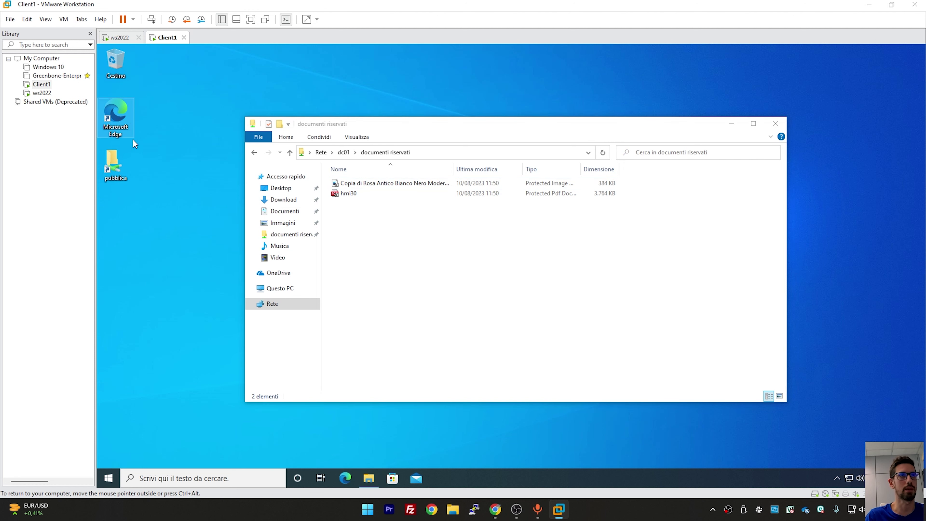
{"action": "right_click", "coordinate": [151, 240]}
{"action": "mouse_move", "coordinate": [206, 317]}
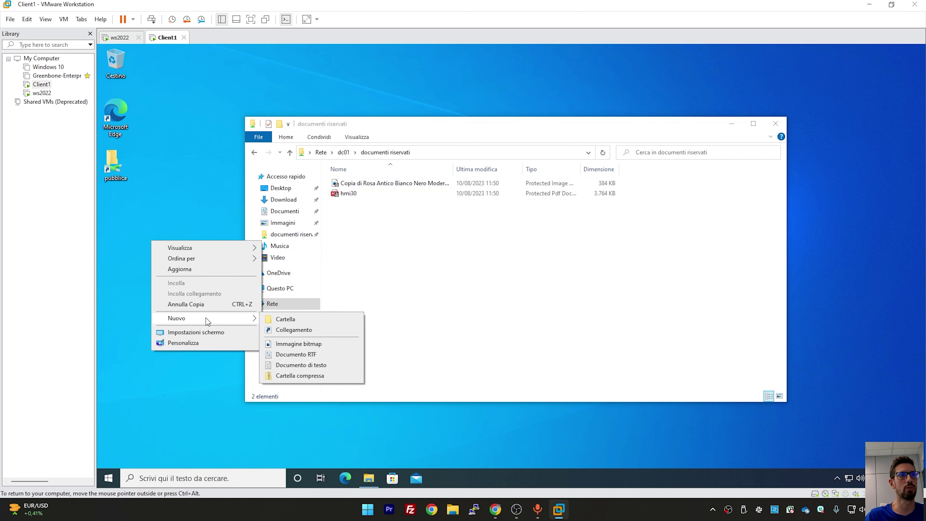
{"action": "left_click", "coordinate": [309, 343]}
Protect the netgear PDF with the Documenti Riservati RMS template
{"action": "right_click", "coordinate": [153, 312]}
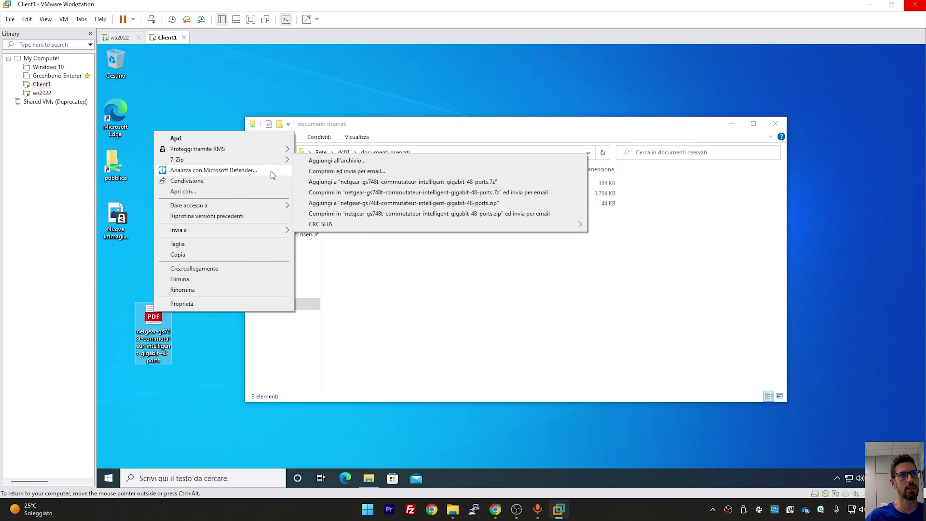
{"action": "mouse_move", "coordinate": [269, 149]}
{"action": "mouse_move", "coordinate": [329, 149]}
{"action": "left_click", "coordinate": [438, 149]}
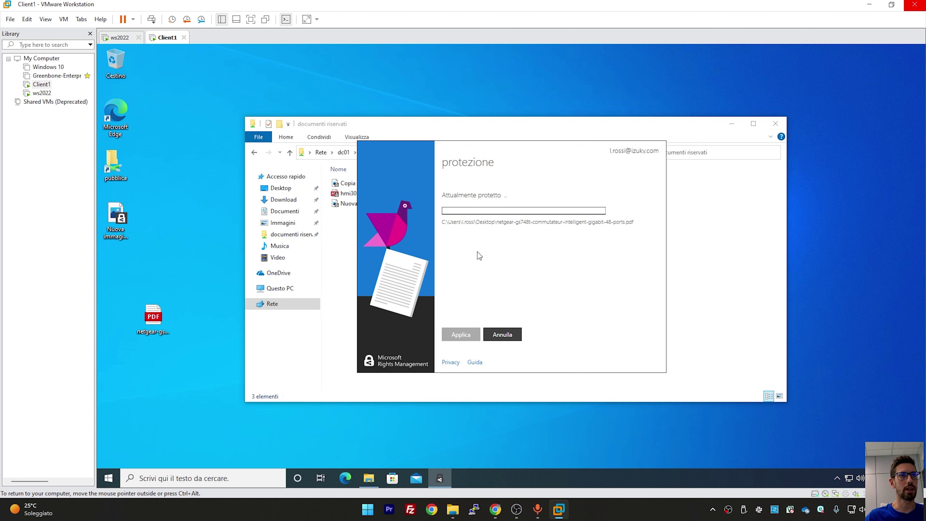
{"action": "left_click", "coordinate": [474, 332]}
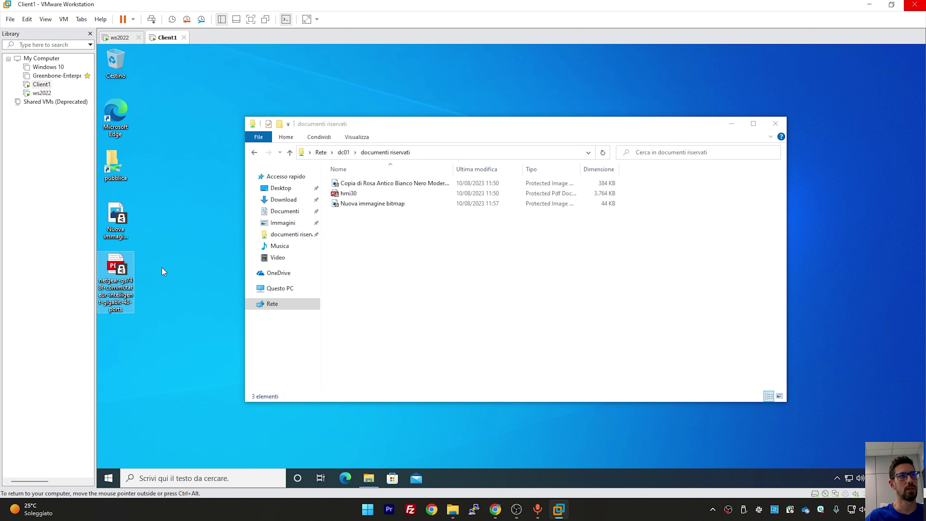
Copy the protected netgear PDF into the documenti riservati share, attempt to print it, cancel, then switch to ws2022
{"action": "left_click_drag", "start_coordinate": [119, 270], "coordinate": [514, 324]}
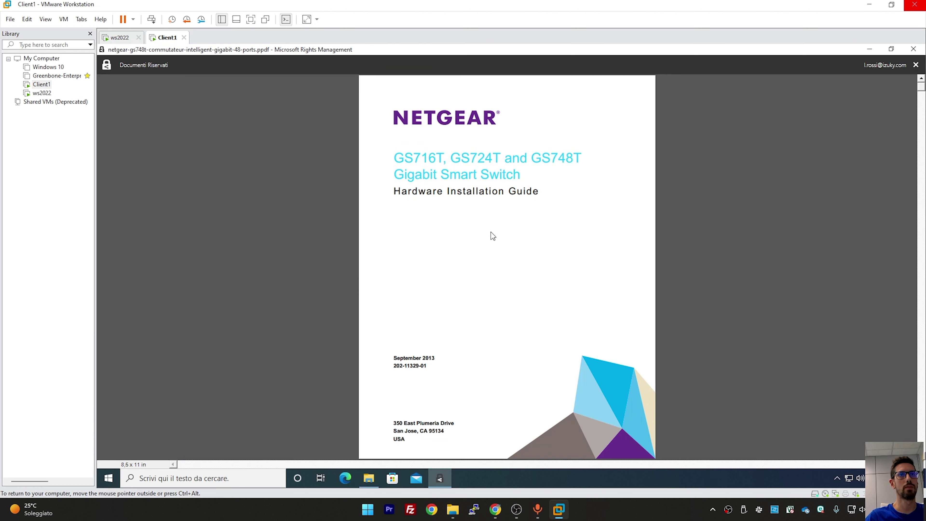
{"action": "right_click", "coordinate": [491, 232]}
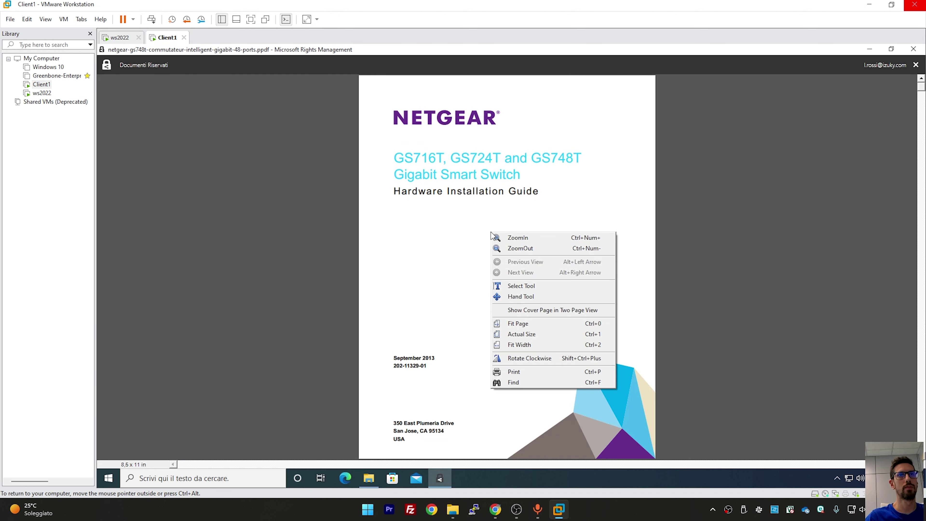
{"action": "left_click", "coordinate": [544, 373]}
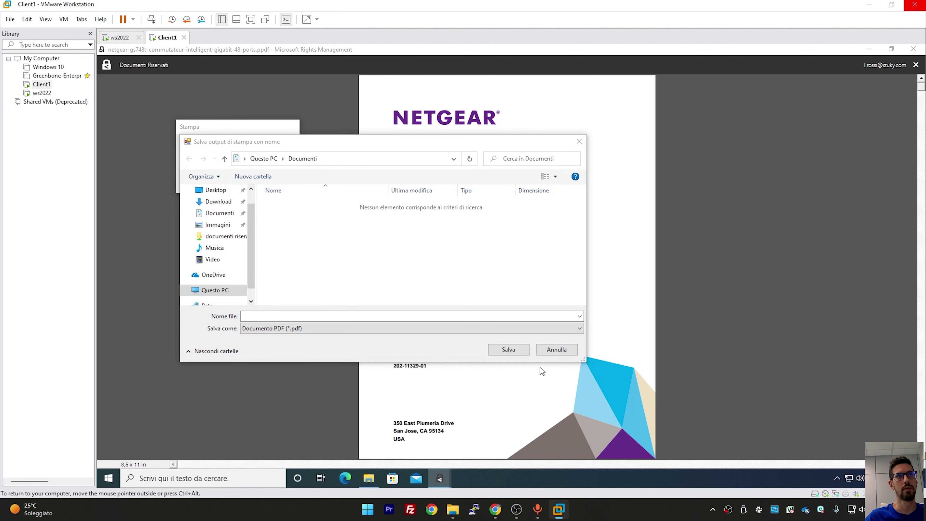
{"action": "left_click", "coordinate": [570, 351]}
{"action": "left_click", "coordinate": [107, 37]}
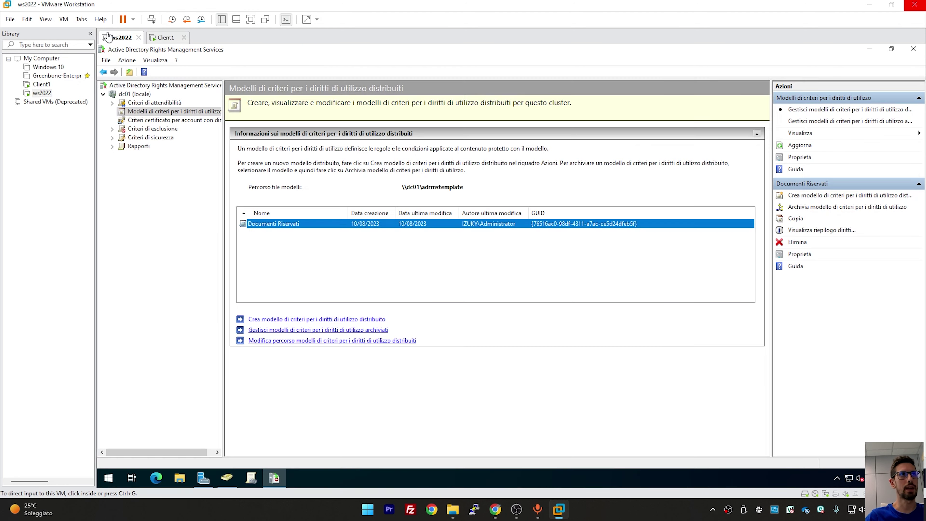
Inspect the Documenti Riservati template's user rights, toggling owner full control off and on, then cancel and return to Client1
{"action": "double_click", "coordinate": [417, 223]}
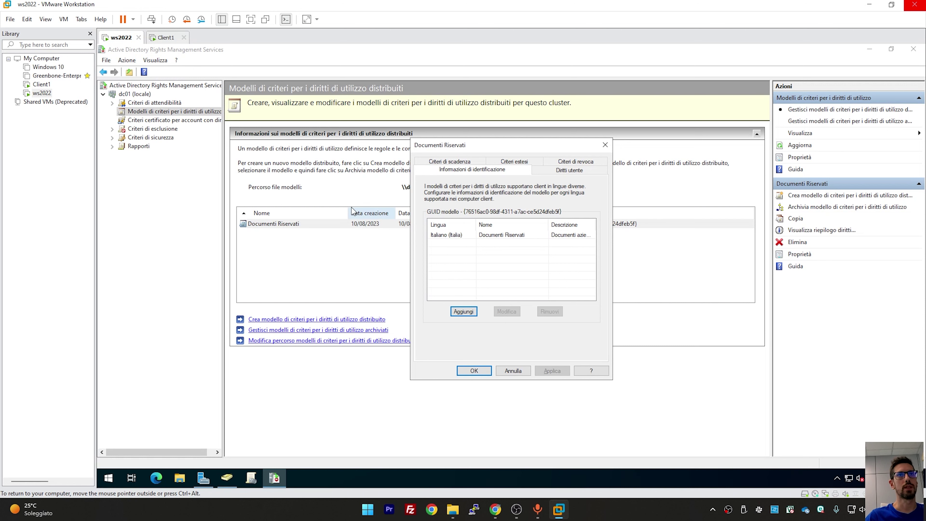
{"action": "left_click_drag", "start_coordinate": [522, 145], "coordinate": [443, 126]}
{"action": "left_click", "coordinate": [490, 150]}
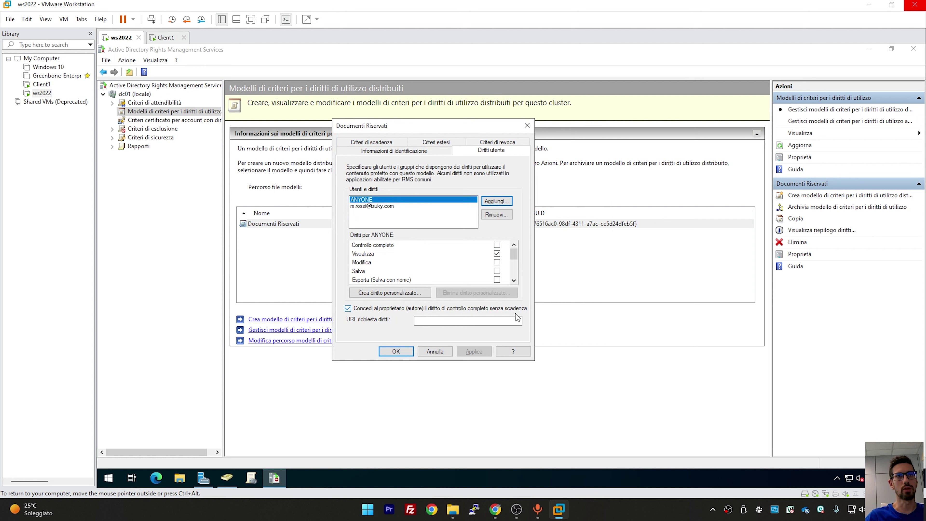
{"action": "left_click", "coordinate": [447, 310]}
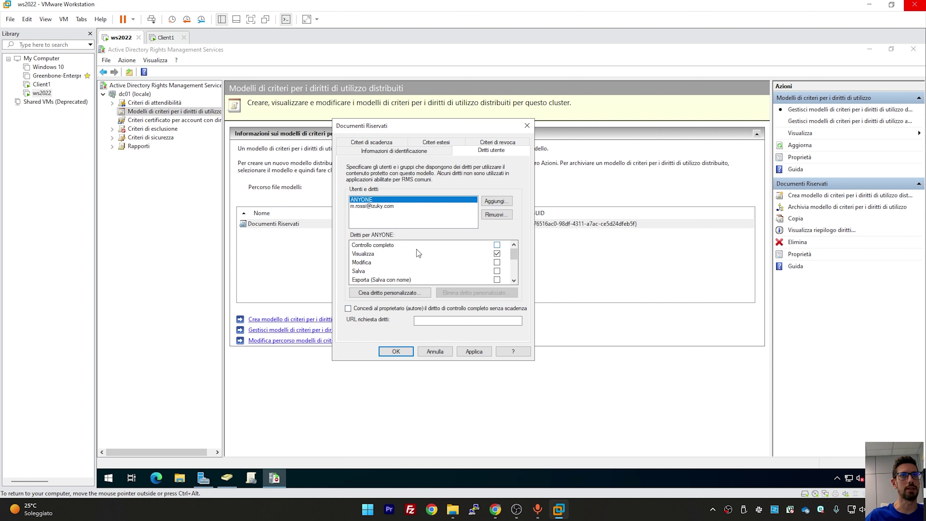
{"action": "left_click", "coordinate": [446, 304]}
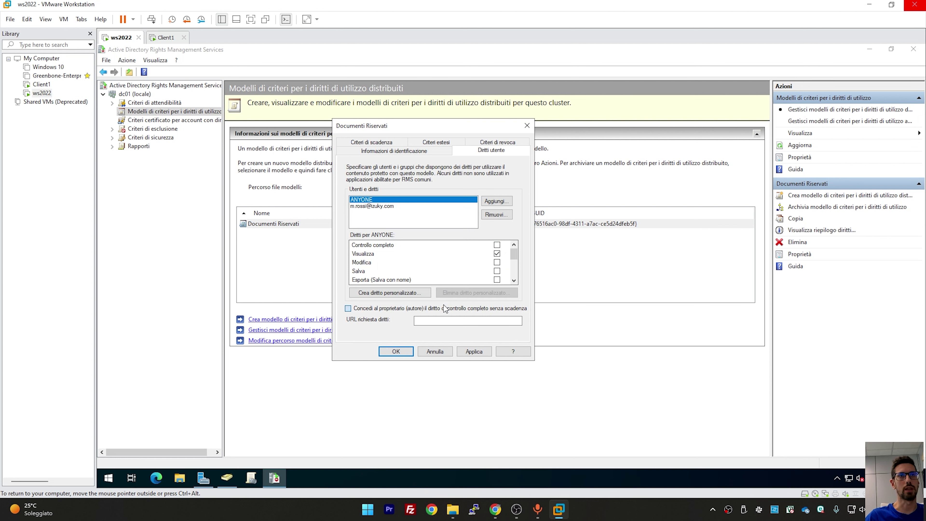
{"action": "left_click", "coordinate": [438, 350]}
{"action": "left_click", "coordinate": [163, 43]}
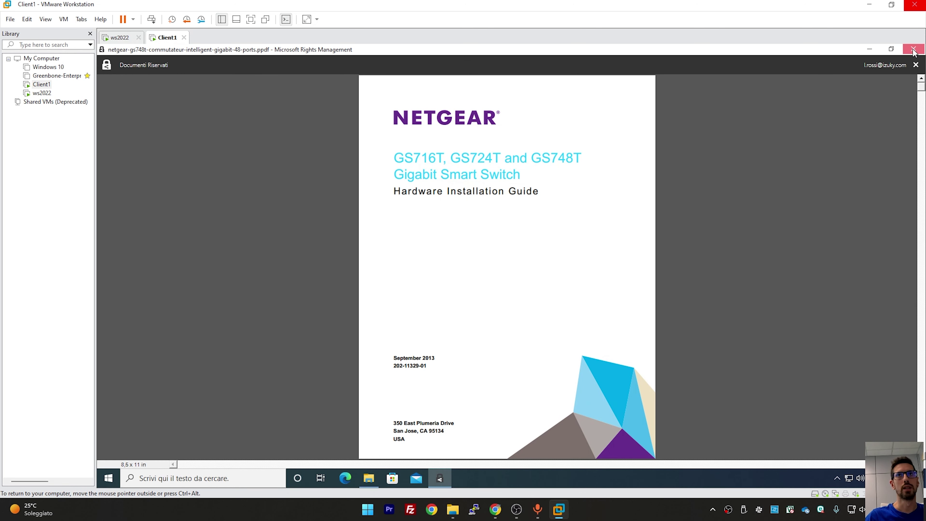
Close the protected PDF viewer and sign out of the current Client1 session
{"action": "left_click", "coordinate": [913, 49]}
{"action": "right_click", "coordinate": [110, 479]}
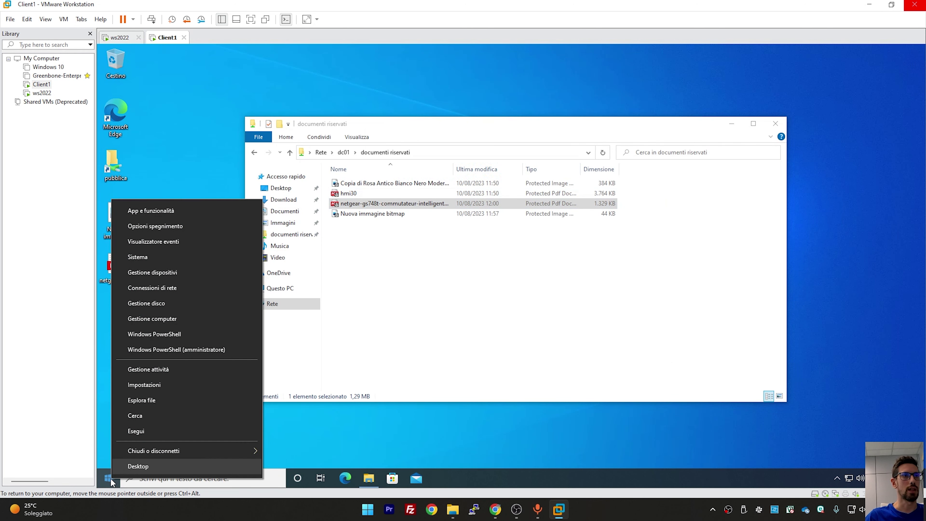
{"action": "mouse_move", "coordinate": [144, 455]}
{"action": "left_click", "coordinate": [309, 397]}
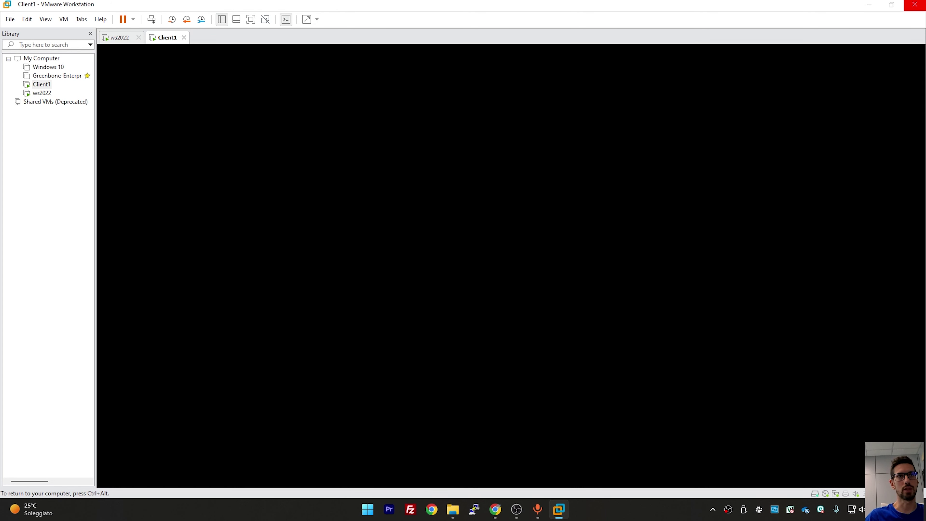
Sign in as a different domain user, entering that user's username and password
{"action": "key", "text": "space"}
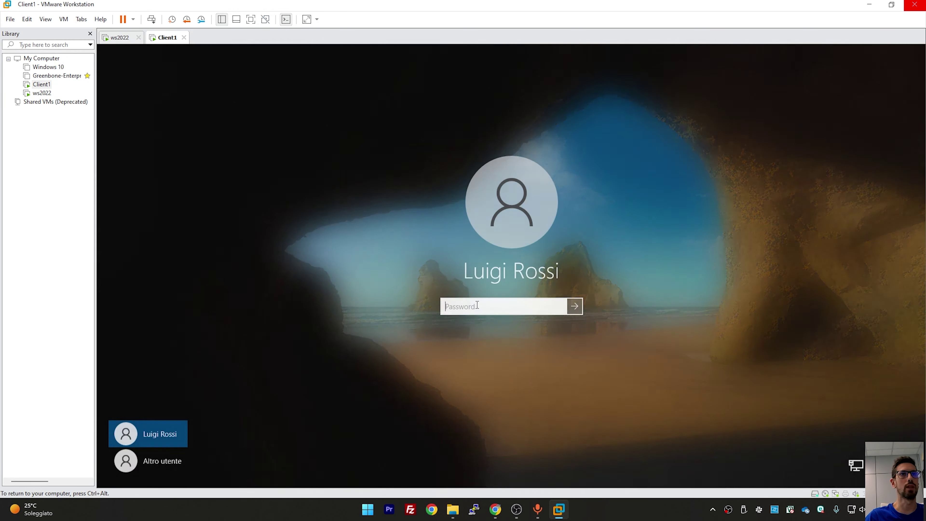
{"action": "left_click", "coordinate": [164, 460]}
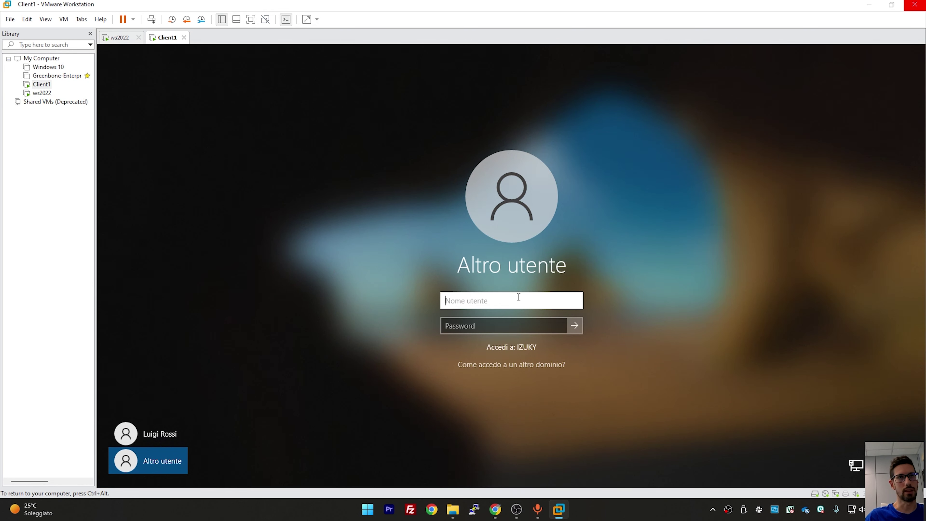
{"action": "type", "text": "m.rossi"}
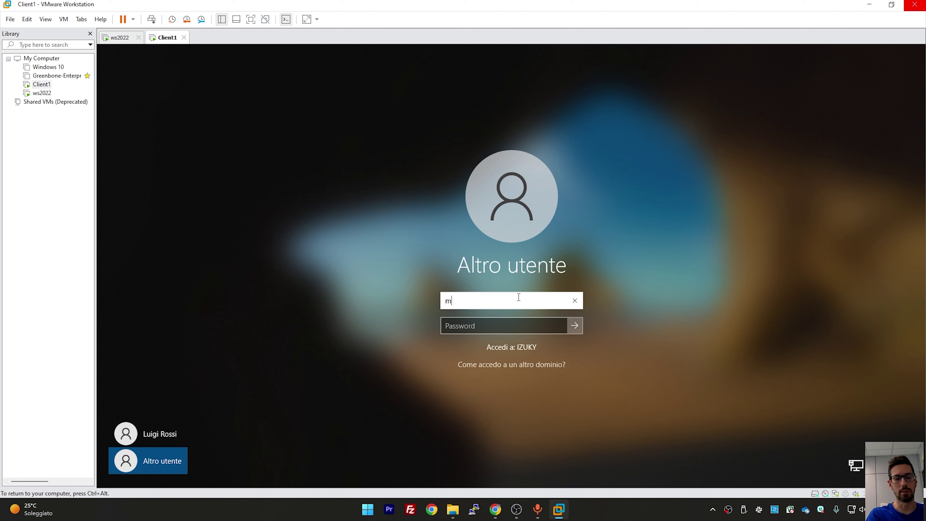
{"action": "key", "text": "Tab"}
{"action": "type", "text": "Pa$$w0rd"}
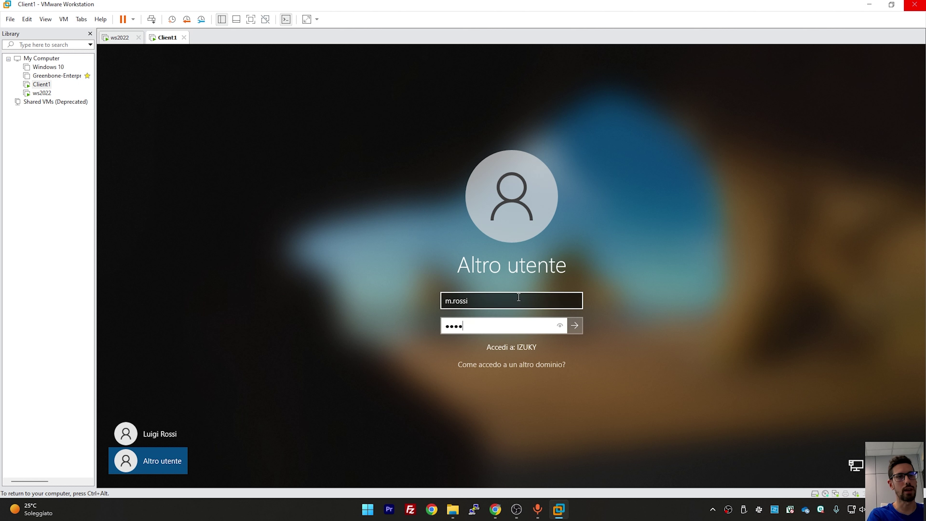
{"action": "key", "text": "Return"}
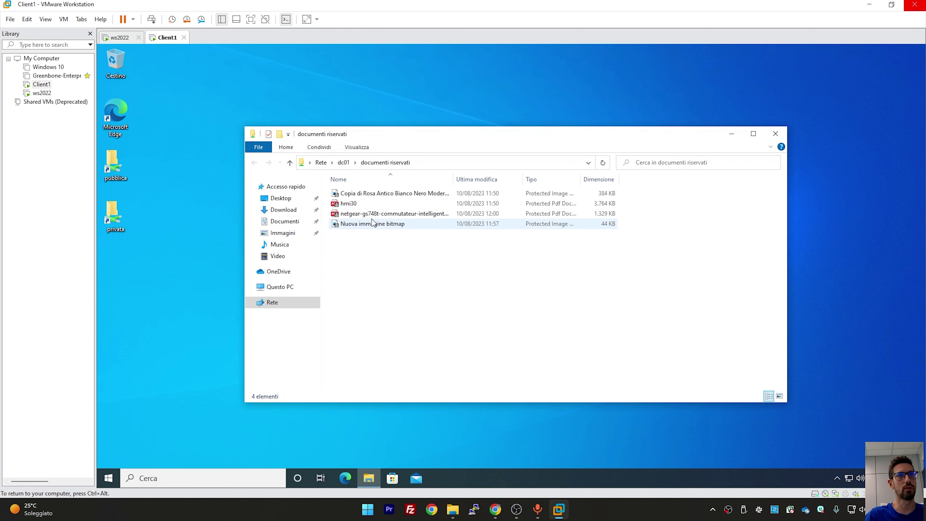
Open the protected netgear PDF, accept the licensing connection, and try printing it
{"action": "left_click", "coordinate": [373, 214]}
{"action": "double_click", "coordinate": [373, 214]}
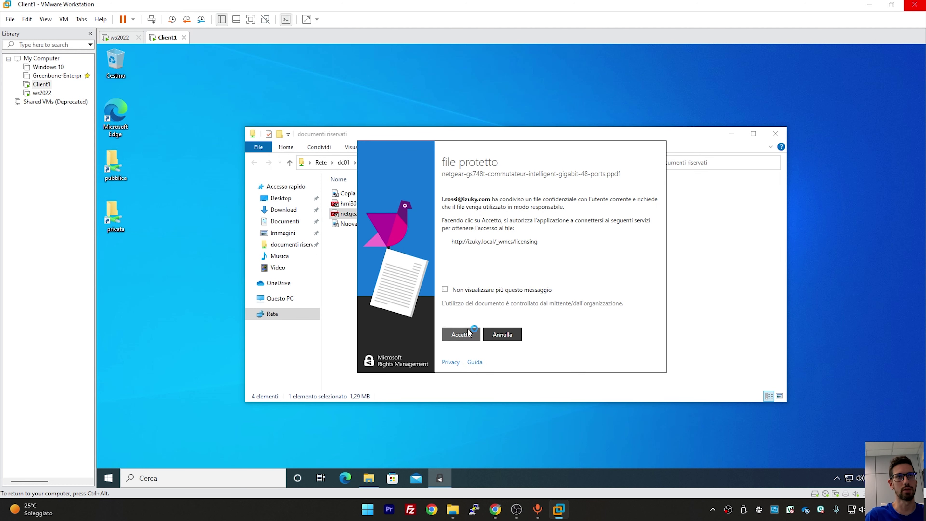
{"action": "left_click", "coordinate": [461, 334]}
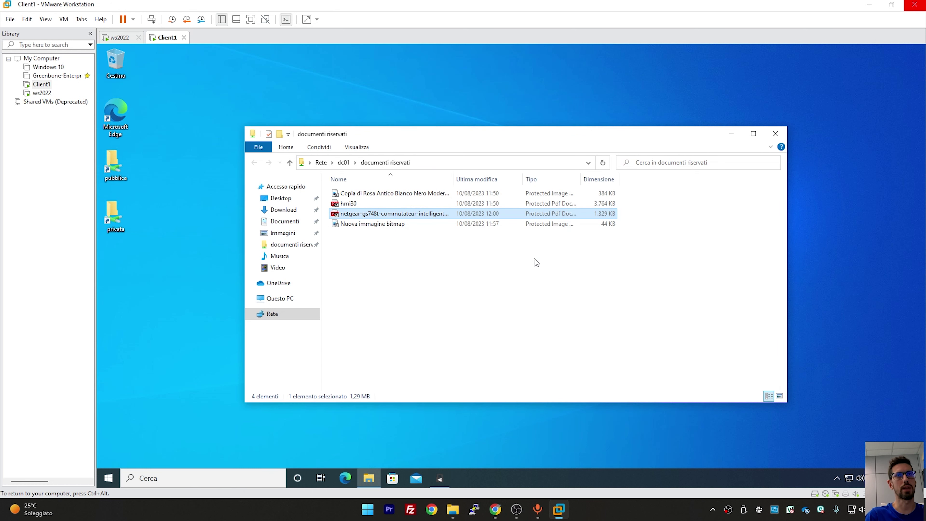
{"action": "right_click", "coordinate": [486, 228]}
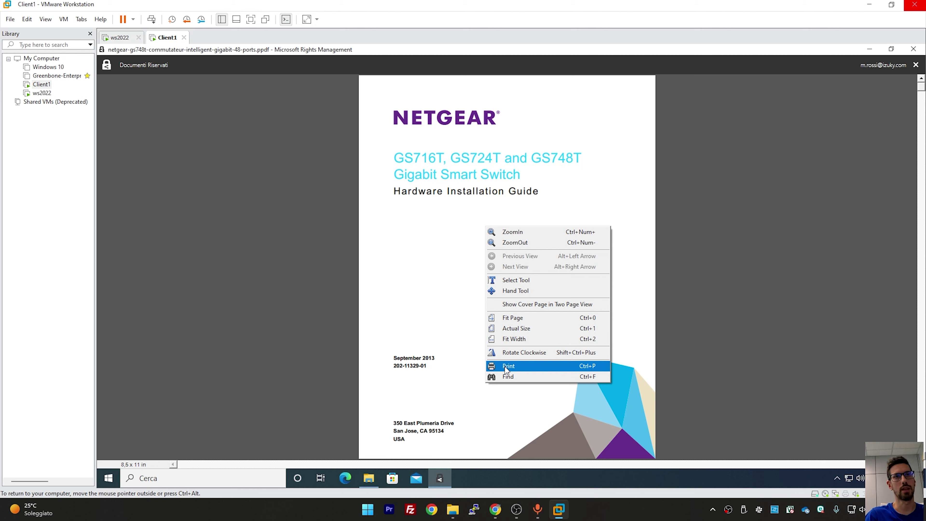
{"action": "left_click", "coordinate": [506, 366]}
{"action": "left_click", "coordinate": [558, 367]}
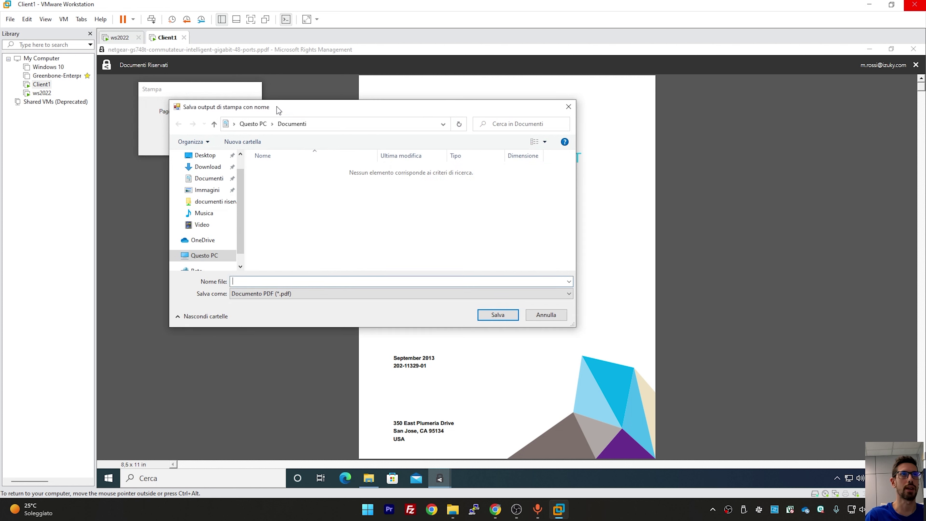
{"action": "left_click", "coordinate": [563, 316]}
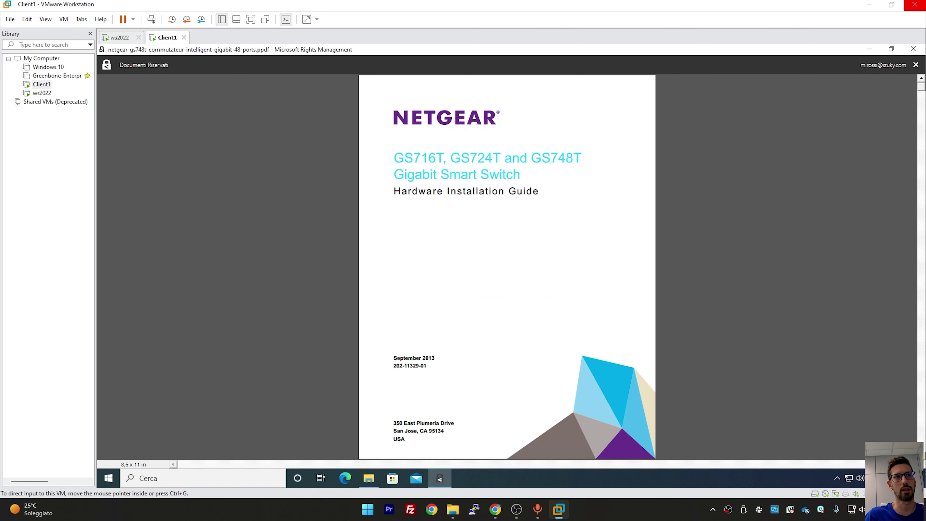
Try copying the title text, delete the netgear file, and open ws2022's Documenti Riservati template
{"action": "left_click_drag", "start_coordinate": [502, 166], "coordinate": [429, 160]}
{"action": "right_click", "coordinate": [505, 166]}
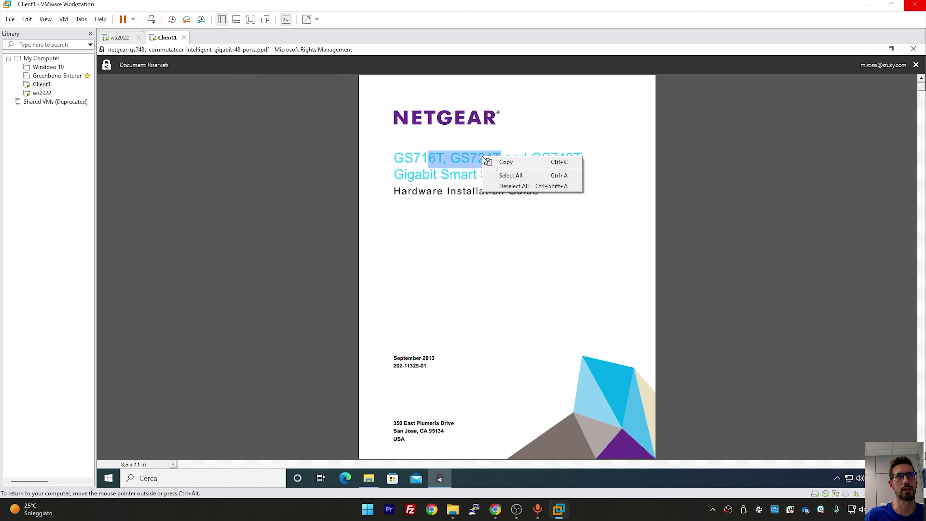
{"action": "left_click", "coordinate": [506, 162]}
{"action": "left_click", "coordinate": [914, 49]}
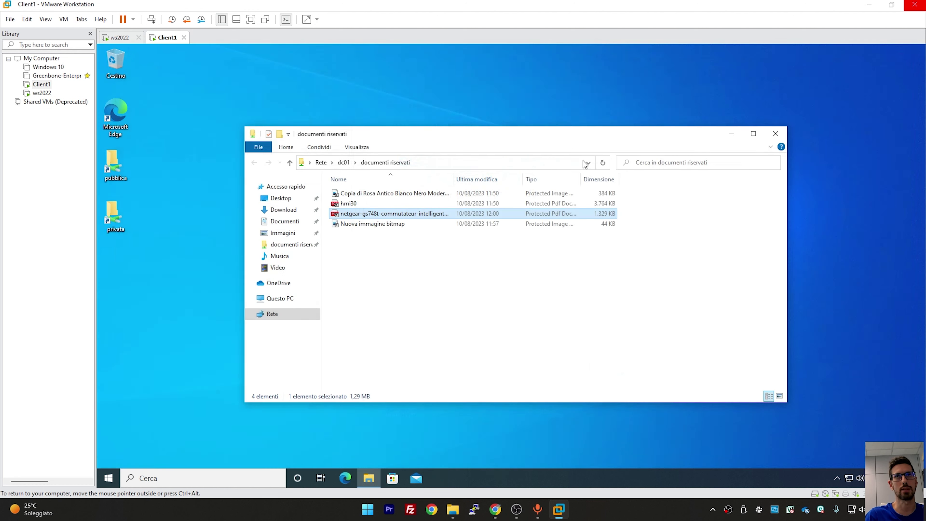
{"action": "key", "text": "Delete"}
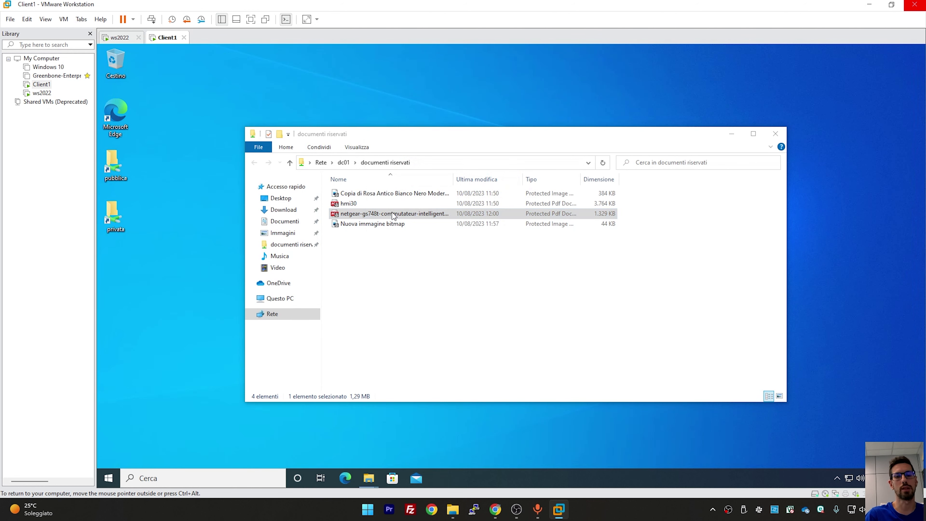
{"action": "key", "text": "Return"}
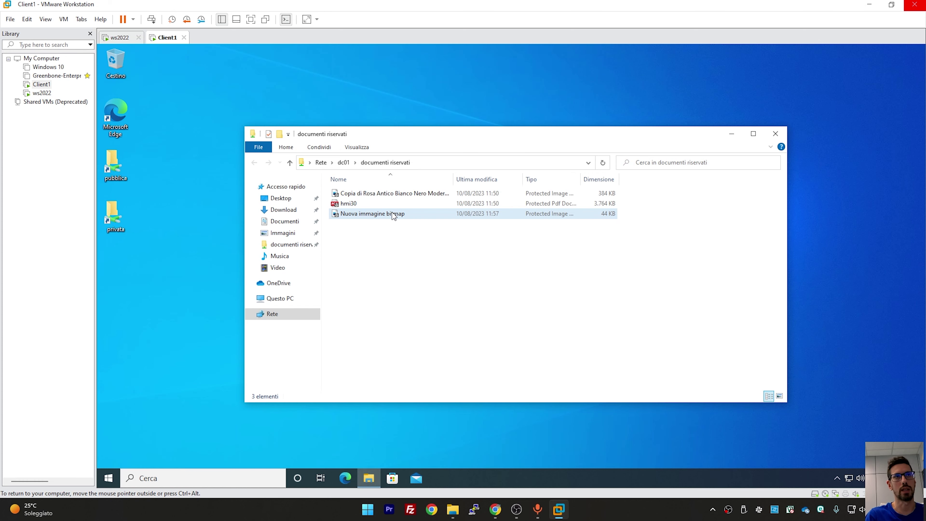
{"action": "left_click", "coordinate": [120, 37]}
{"action": "double_click", "coordinate": [377, 225]}
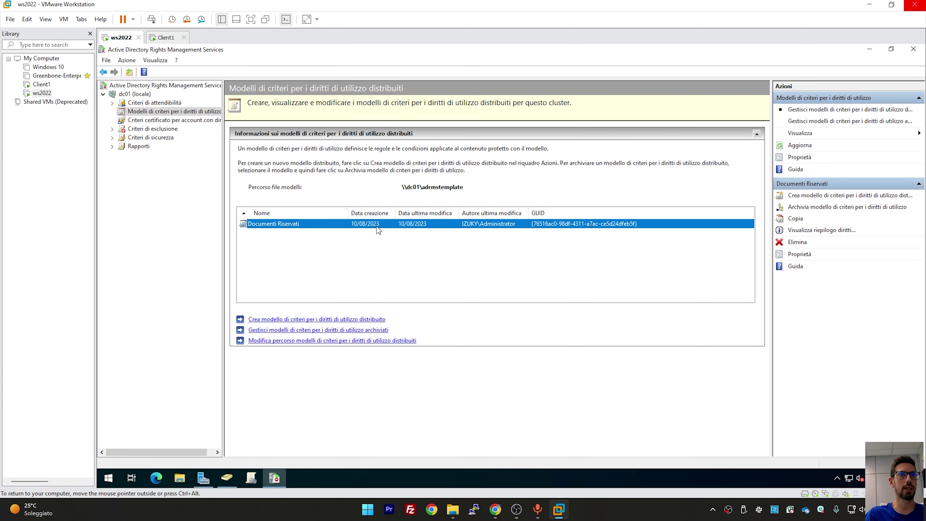
Check each user's rights in the Documenti Riservati template, then open File Explorer on the server
{"action": "left_click", "coordinate": [384, 215]}
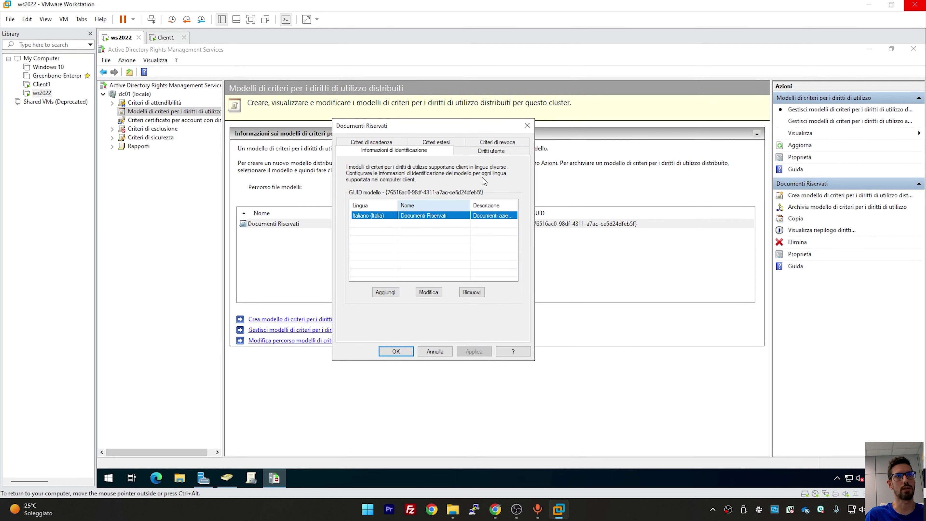
{"action": "left_click", "coordinate": [498, 153]}
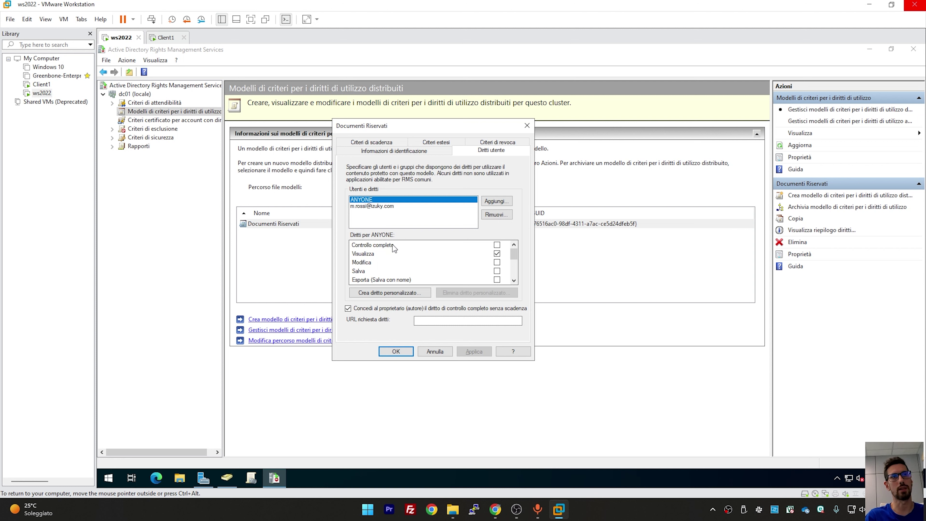
{"action": "left_click", "coordinate": [515, 280]}
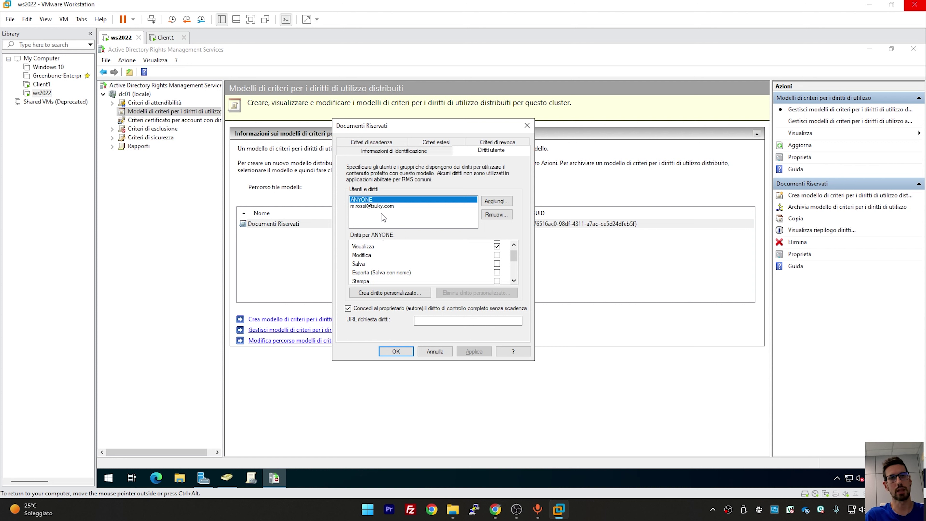
{"action": "left_click", "coordinate": [371, 206]}
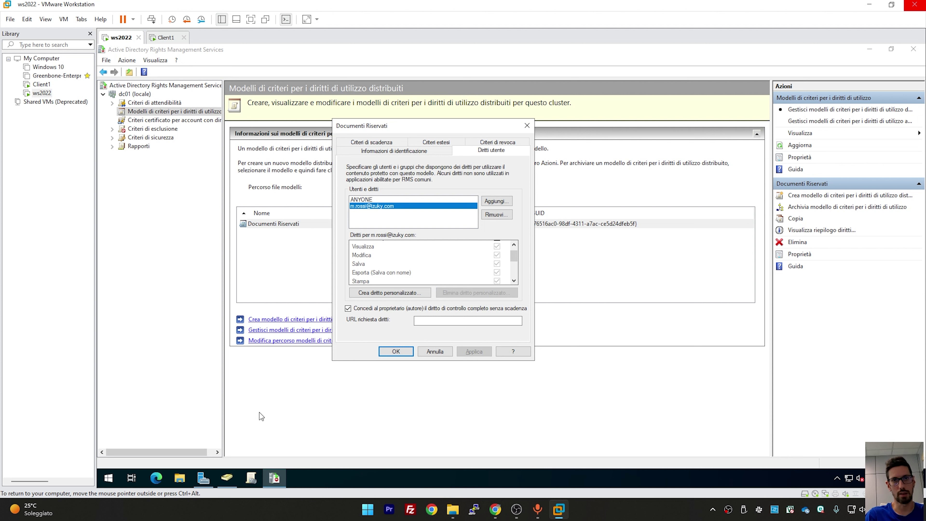
{"action": "left_click", "coordinate": [180, 478]}
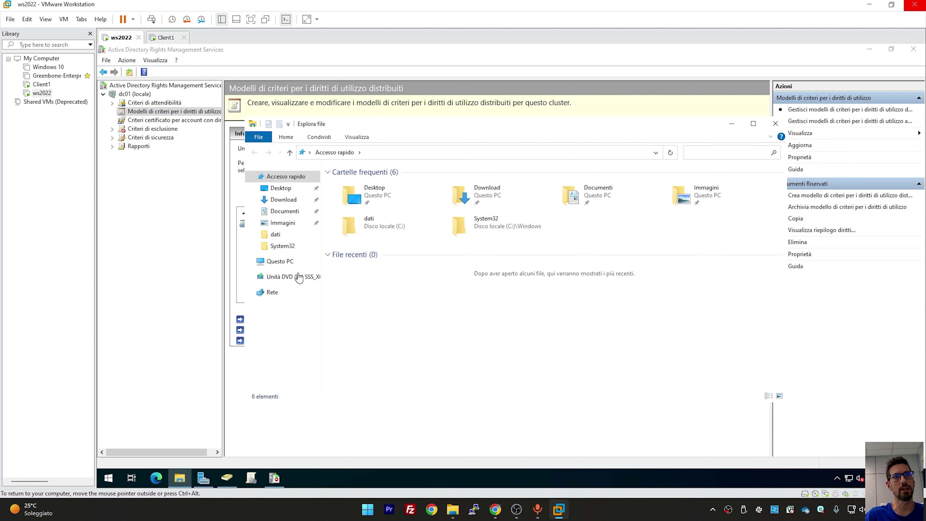
Open the advanced security settings of C:\dati\documenti riservati
{"action": "left_click", "coordinate": [288, 261]}
{"action": "double_click", "coordinate": [402, 285]}
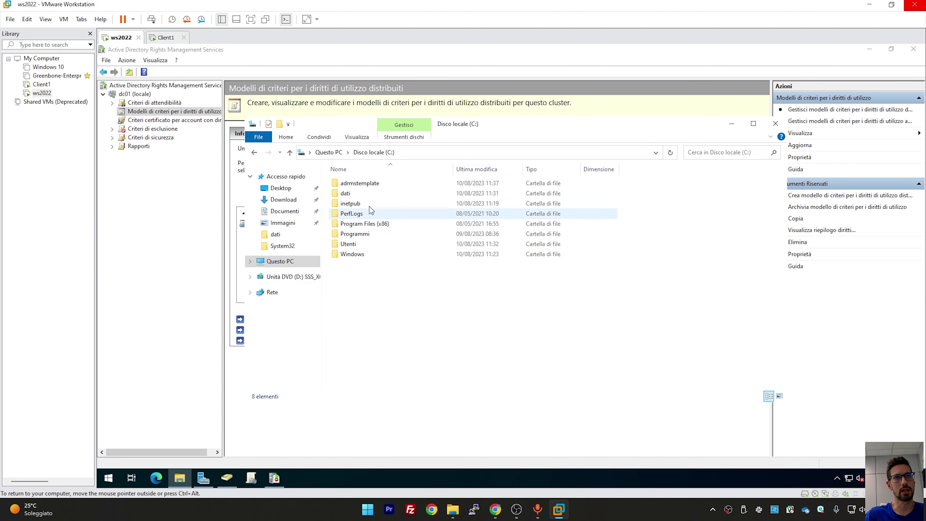
{"action": "double_click", "coordinate": [365, 194]}
{"action": "right_click", "coordinate": [365, 184]}
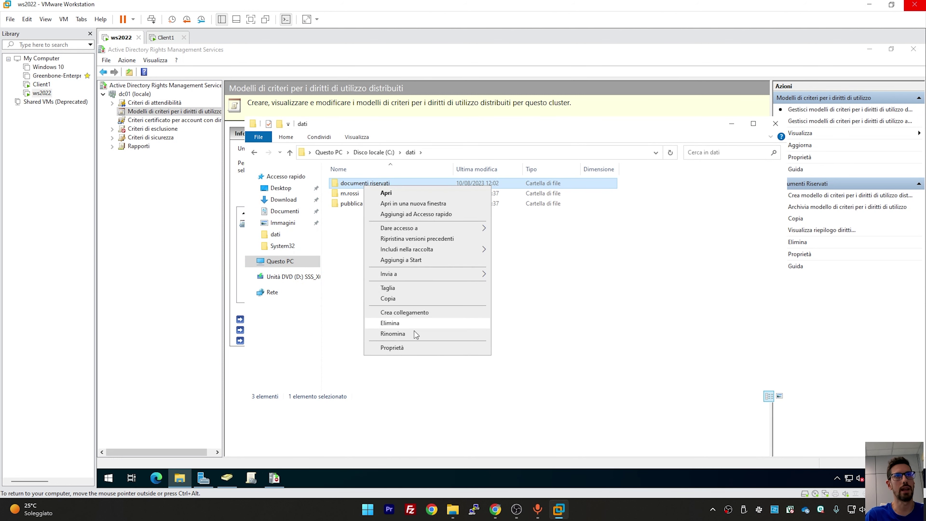
{"action": "left_click", "coordinate": [410, 345]}
{"action": "left_click", "coordinate": [507, 218]}
{"action": "left_click", "coordinate": [510, 382]}
Remove Creazione file and Creazione cartelle from the restricted user's permission entry
{"action": "left_click", "coordinate": [425, 269]}
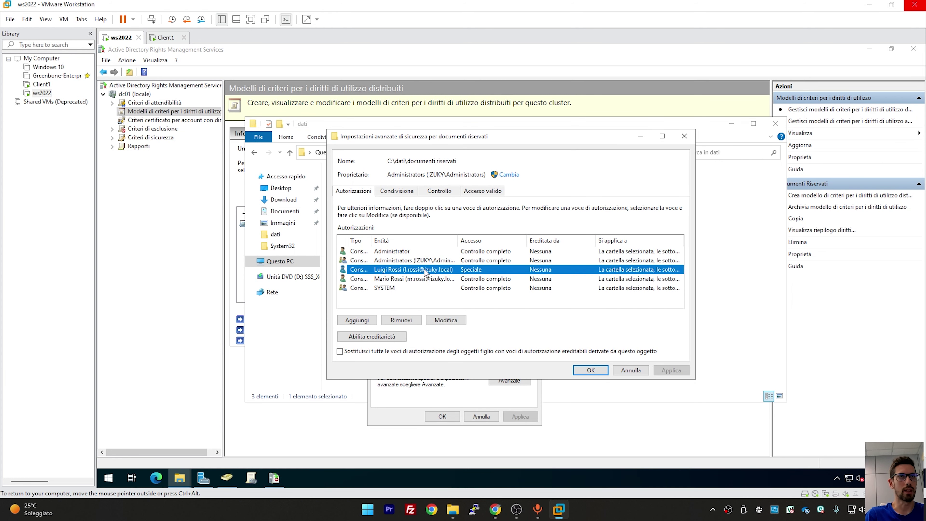
{"action": "left_click", "coordinate": [426, 280]}
{"action": "left_click", "coordinate": [419, 271]}
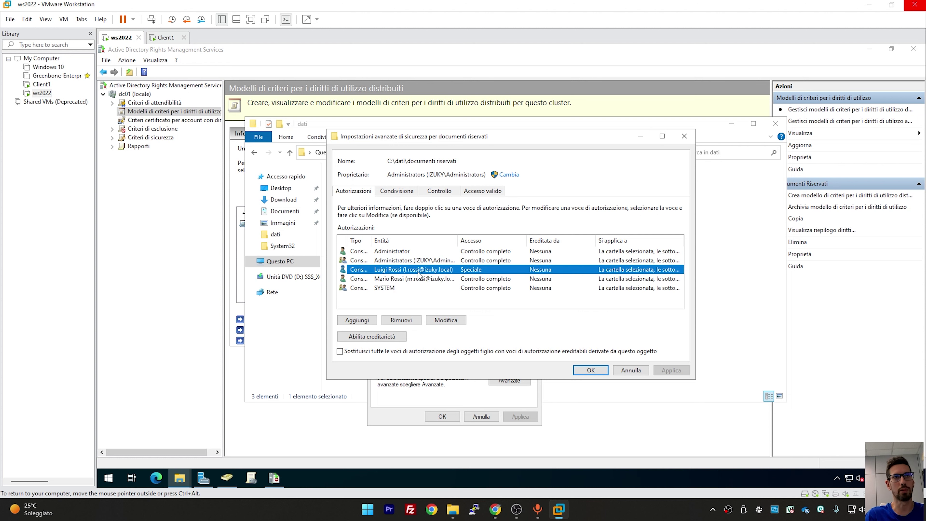
{"action": "left_click", "coordinate": [440, 321]}
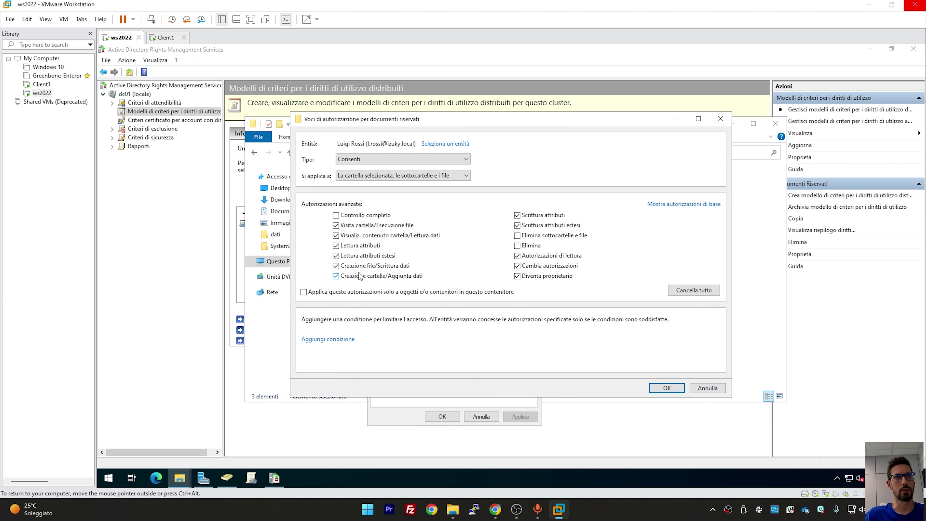
{"action": "left_click", "coordinate": [369, 268]}
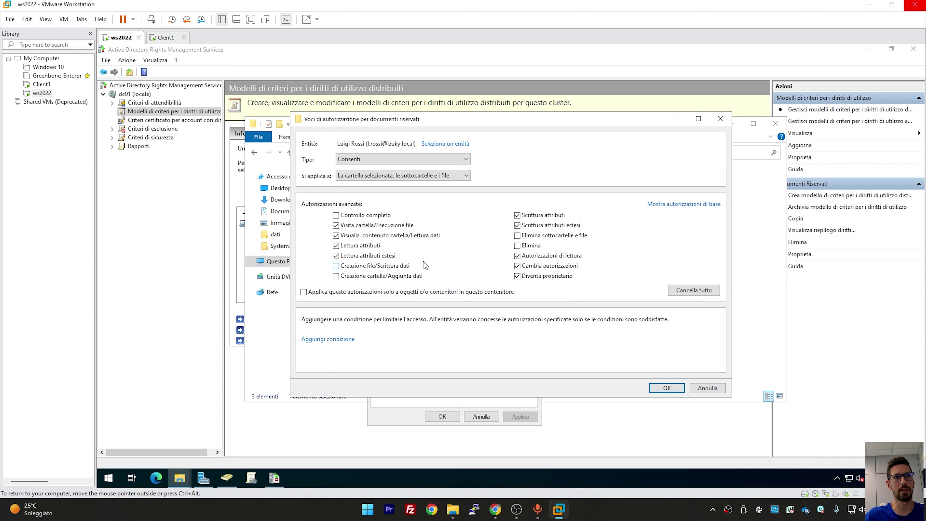
{"action": "key", "text": "Return"}
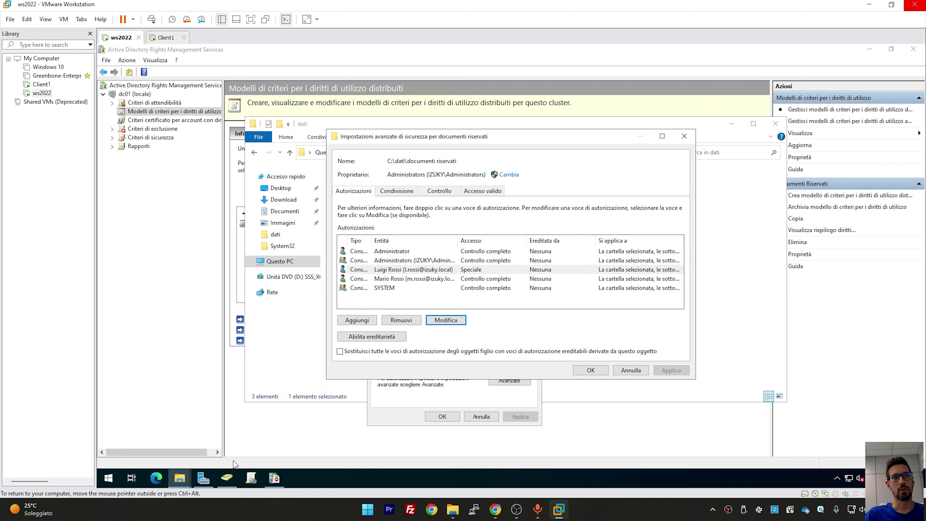
Look up the domain's users in Active Directory Users and Computers, then return to the security settings
{"action": "left_click", "coordinate": [228, 476]}
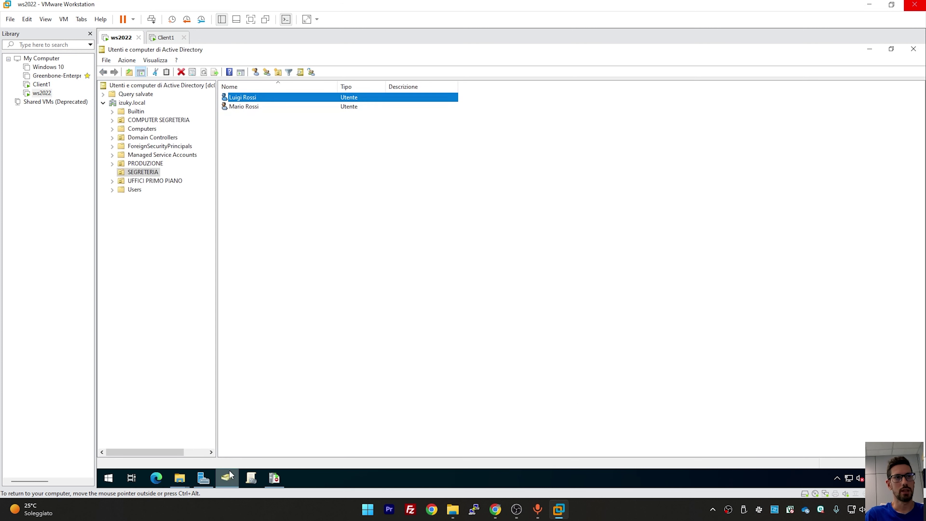
{"action": "left_click", "coordinate": [131, 192]}
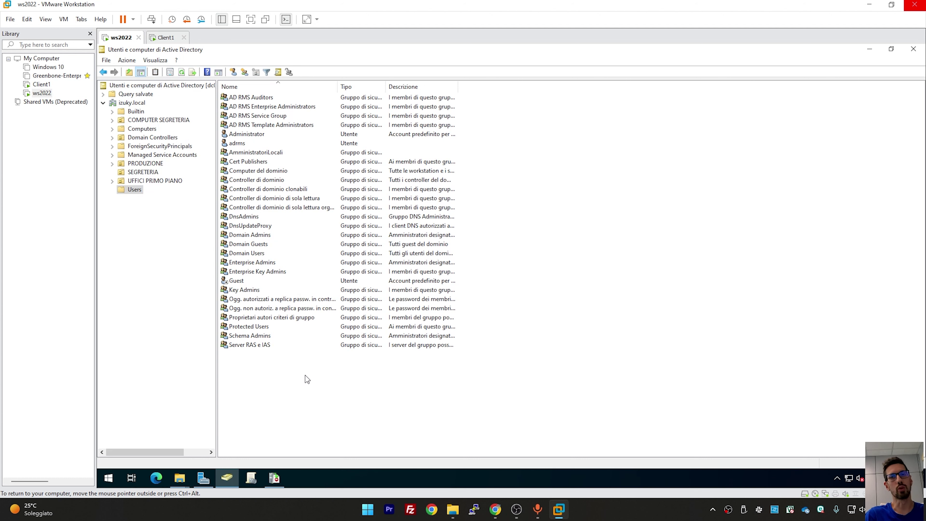
{"action": "left_click", "coordinate": [869, 51]}
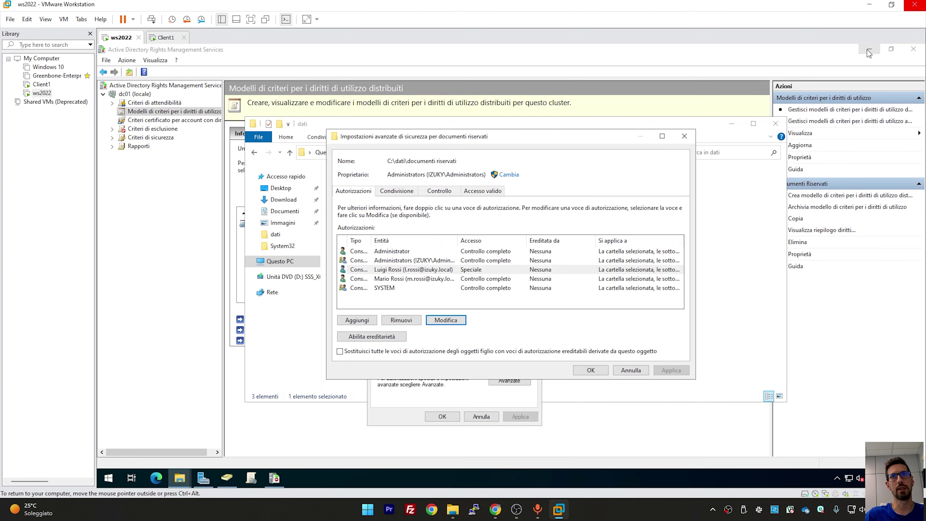